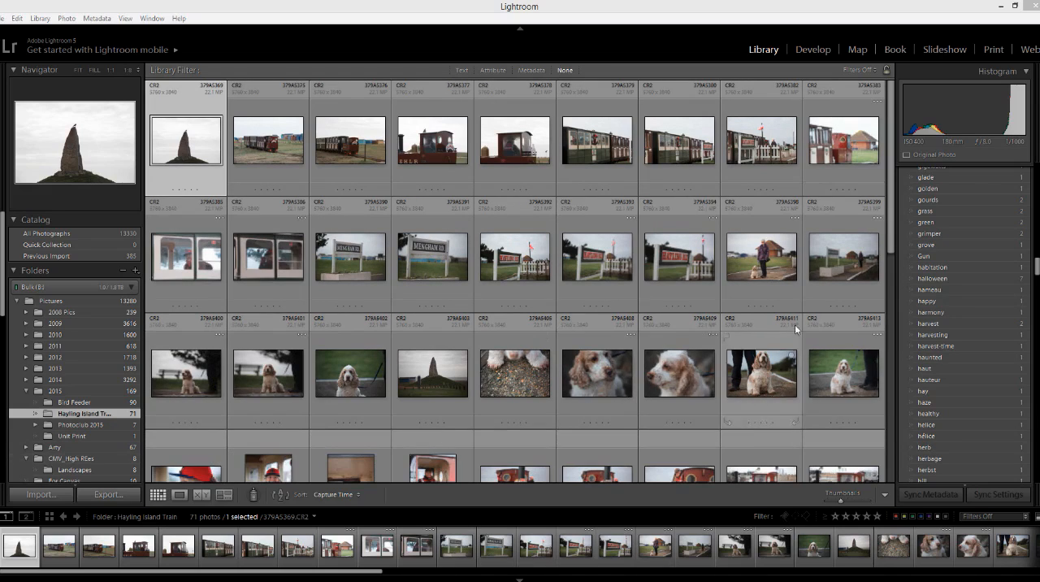
Collapse the keyword list and show the photos in the 2015 folder and its Bird Feeder subfolder.
{"action": "left_click_drag", "start_coordinate": [1037, 267], "coordinate": [1035, 167]}
{"action": "left_click", "coordinate": [1027, 208]}
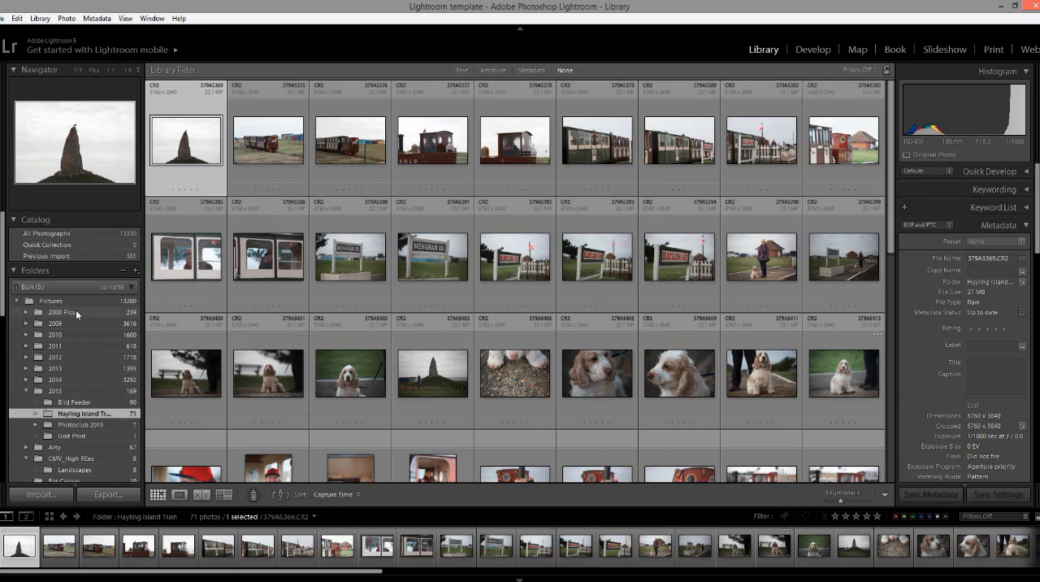
{"action": "left_click_drag", "start_coordinate": [2, 307], "coordinate": [3, 336]}
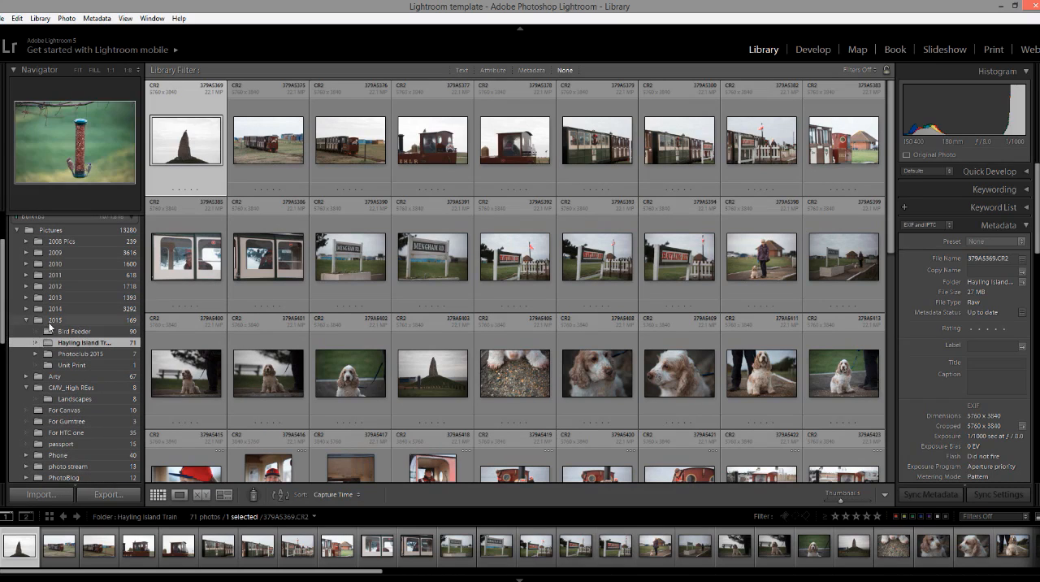
{"action": "left_click", "coordinate": [77, 320]}
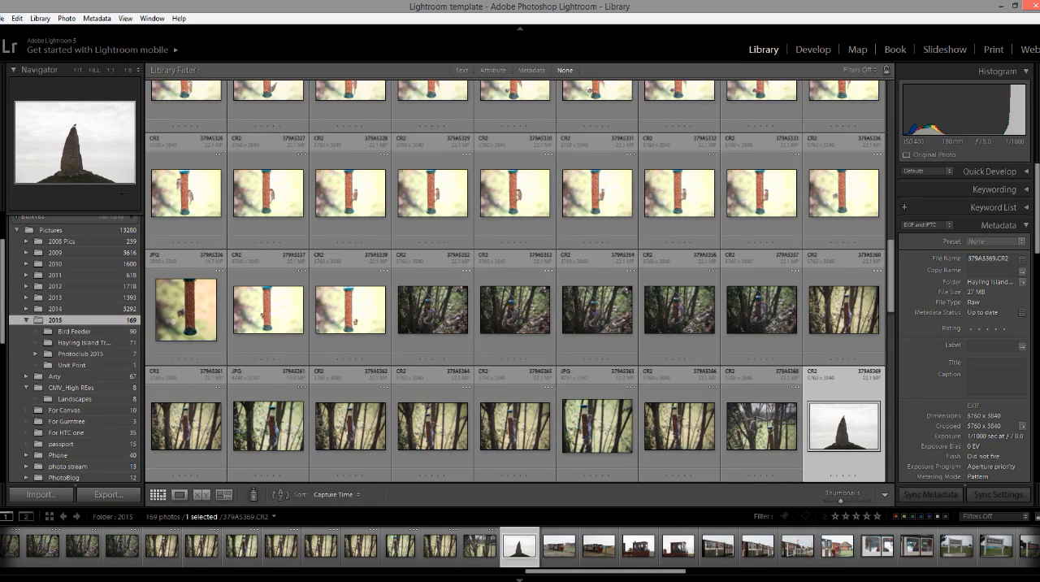
{"action": "left_click", "coordinate": [73, 332]}
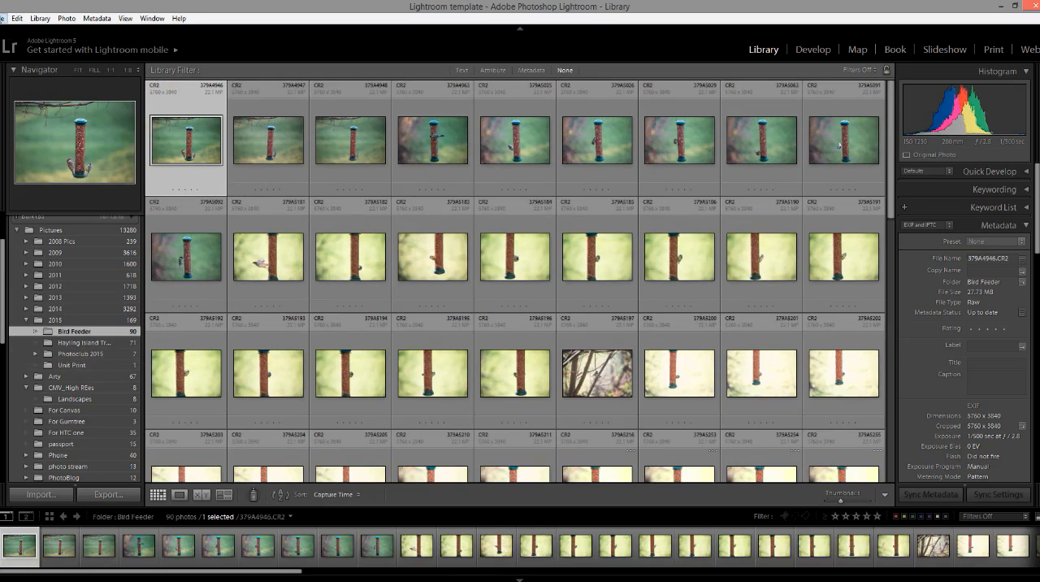
Start a photo and video import and clear the recent destination paths.
{"action": "left_click", "coordinate": [4, 18]}
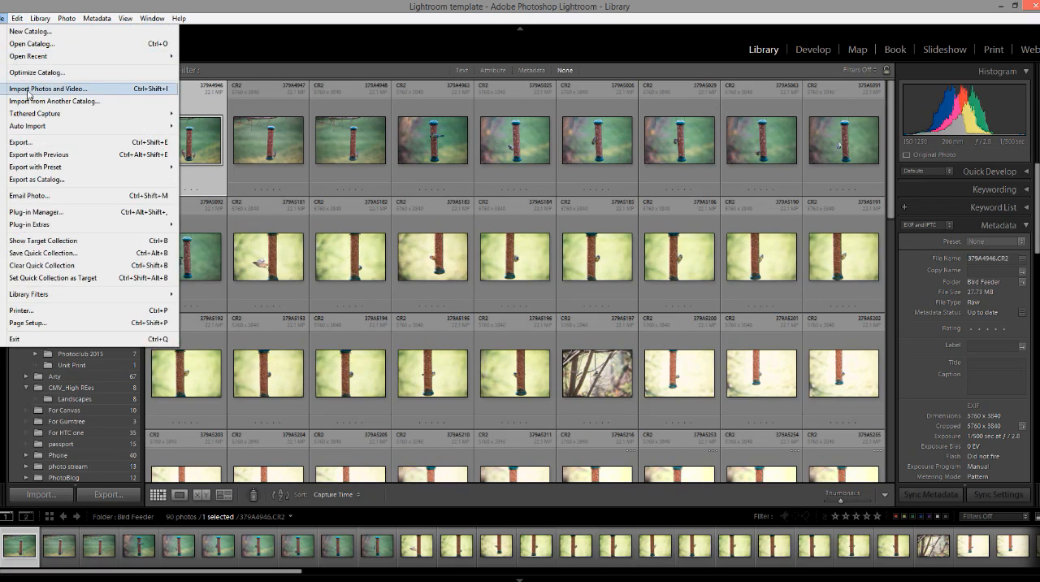
{"action": "left_click", "coordinate": [27, 91]}
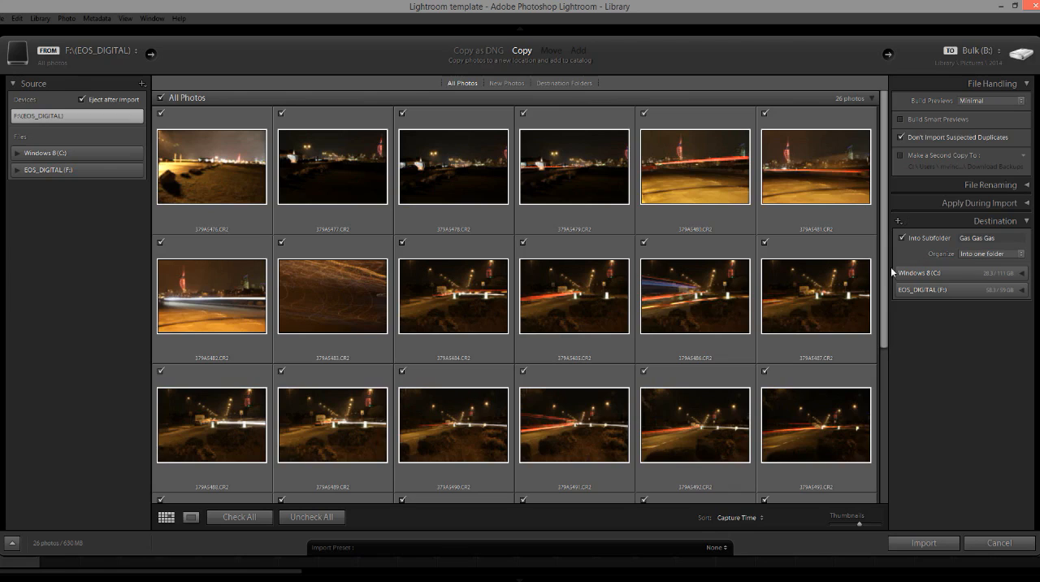
{"action": "left_click", "coordinate": [976, 70]}
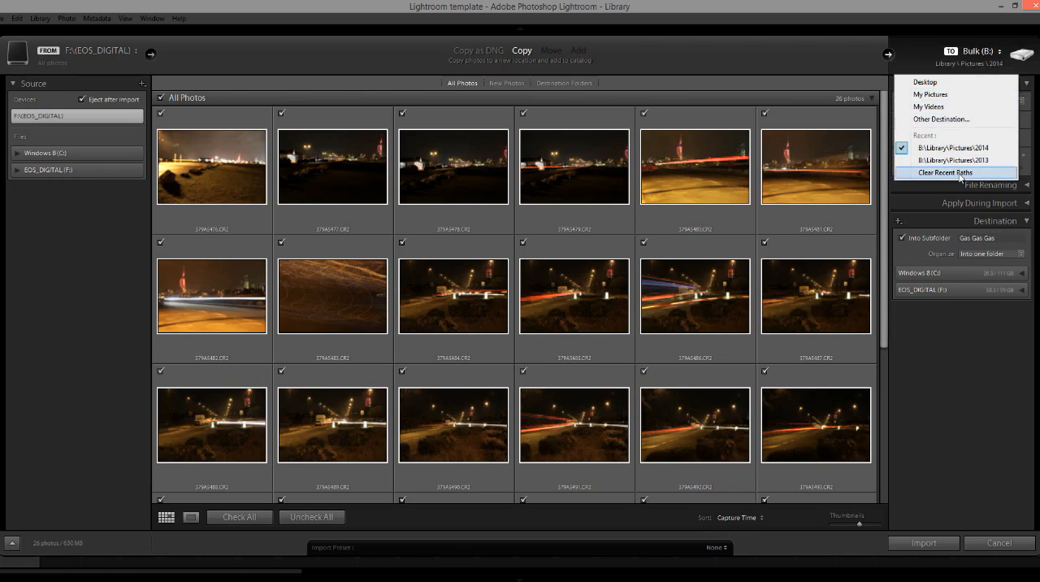
{"action": "left_click", "coordinate": [961, 172]}
Set the import destination to the 2015 folder inside Library\Pictures on the Bulk (B:) drive.
{"action": "left_click", "coordinate": [979, 59]}
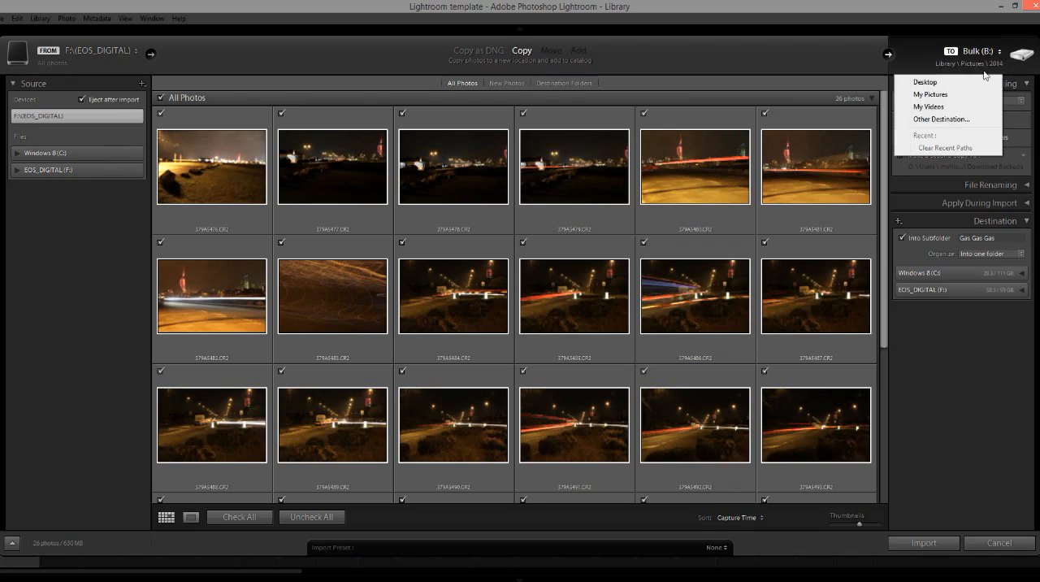
{"action": "left_click", "coordinate": [942, 118]}
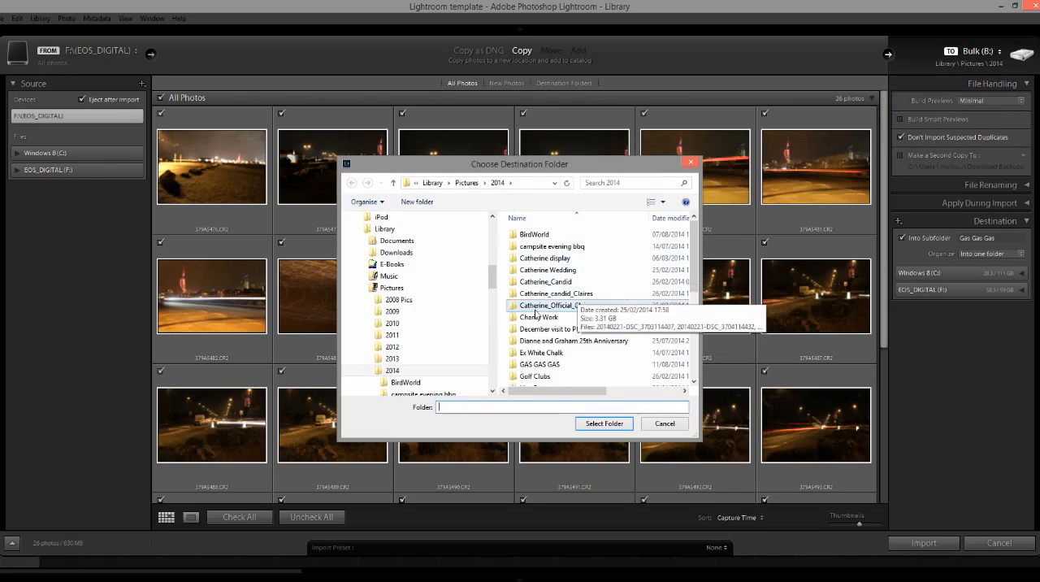
{"action": "left_click", "coordinate": [391, 288]}
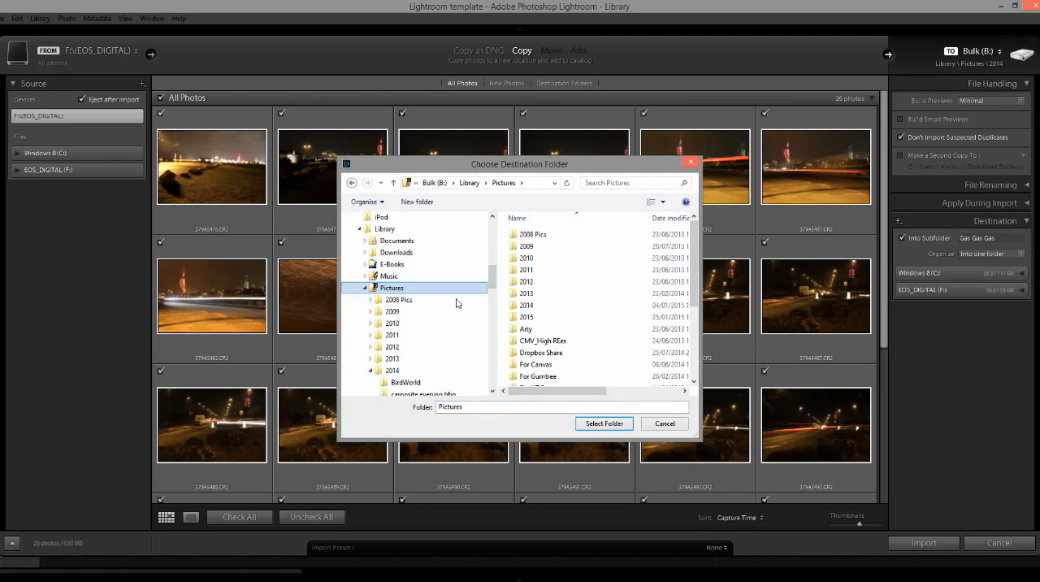
{"action": "left_click", "coordinate": [526, 316]}
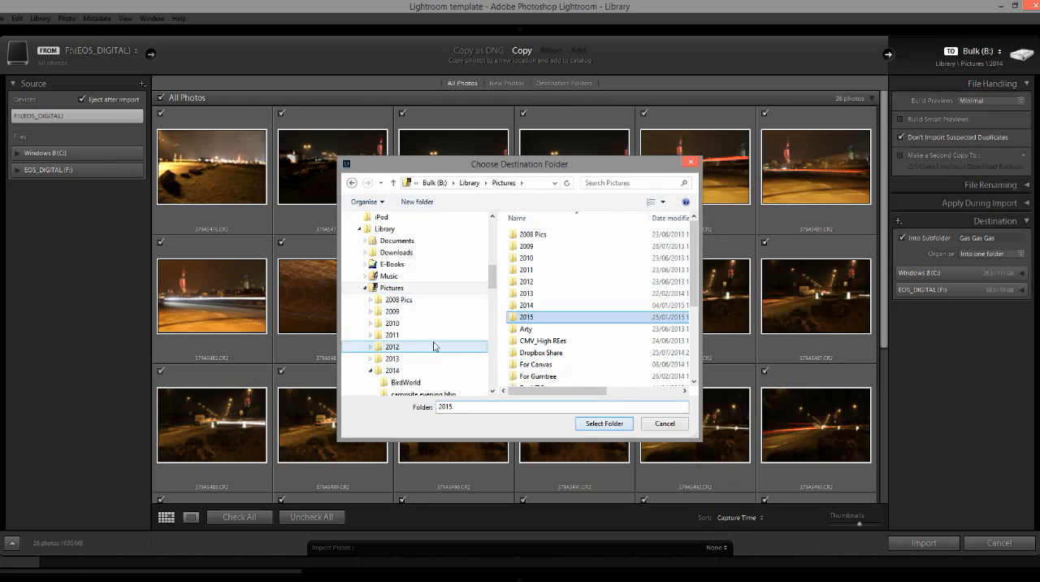
{"action": "left_click", "coordinate": [594, 426]}
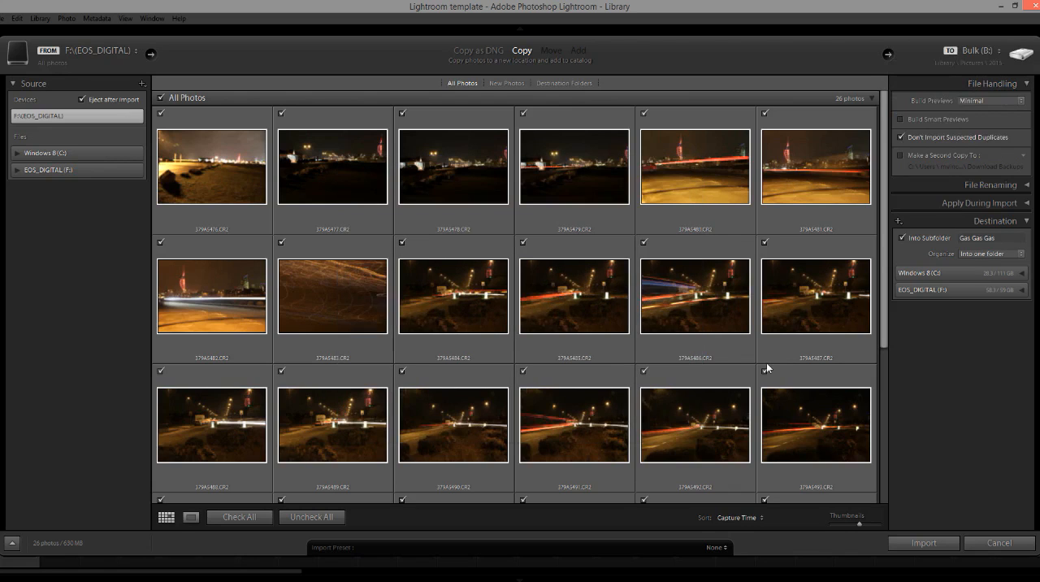
Name the destination subfolder for the import "Traffic trails".
{"action": "left_click", "coordinate": [996, 238]}
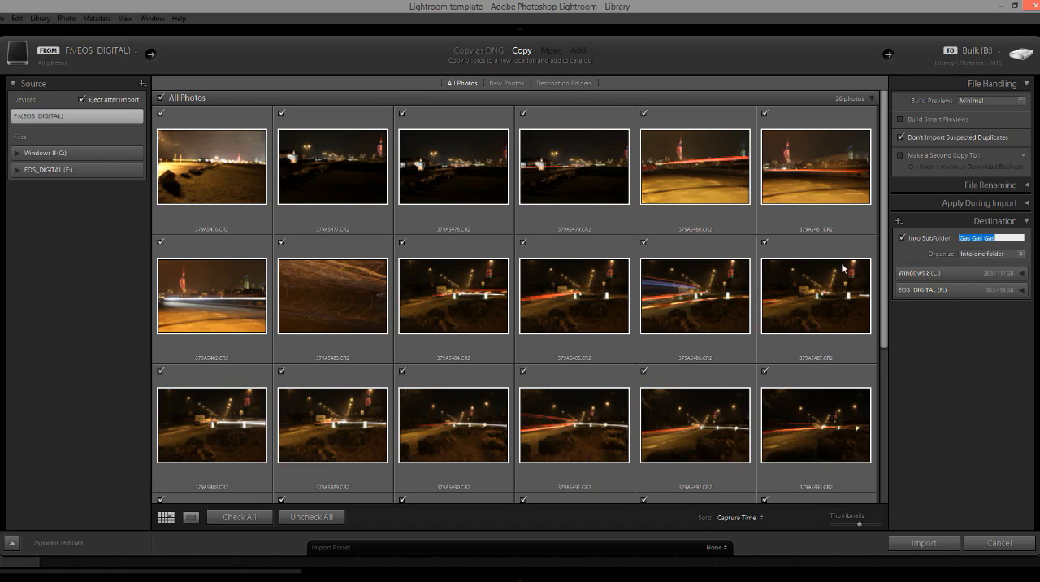
{"action": "type", "text": "Traffic trails"}
Examine the file renaming options and the develop presets that can be applied during import.
{"action": "left_click", "coordinate": [1026, 187]}
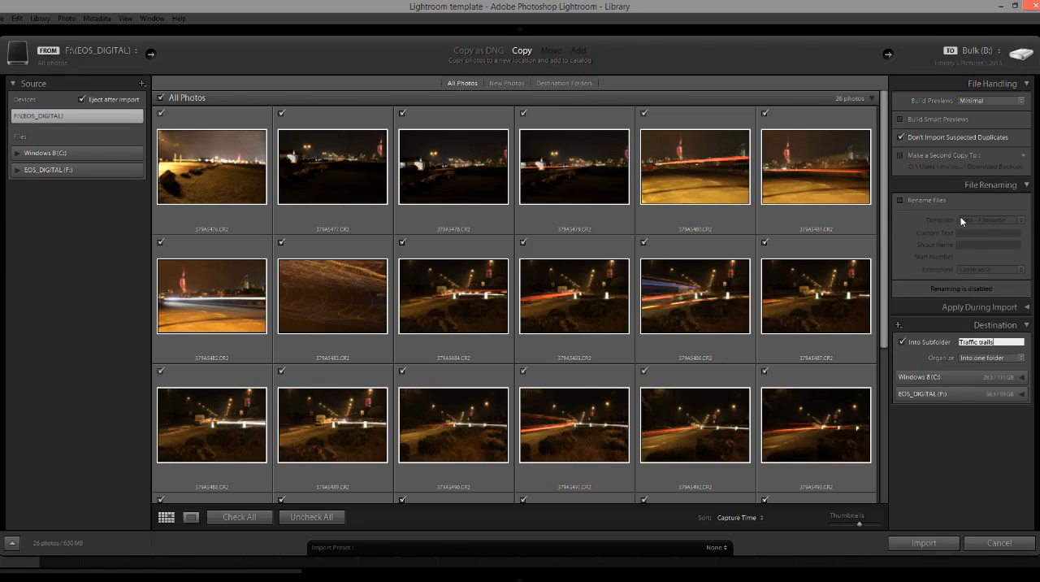
{"action": "left_click", "coordinate": [1028, 188]}
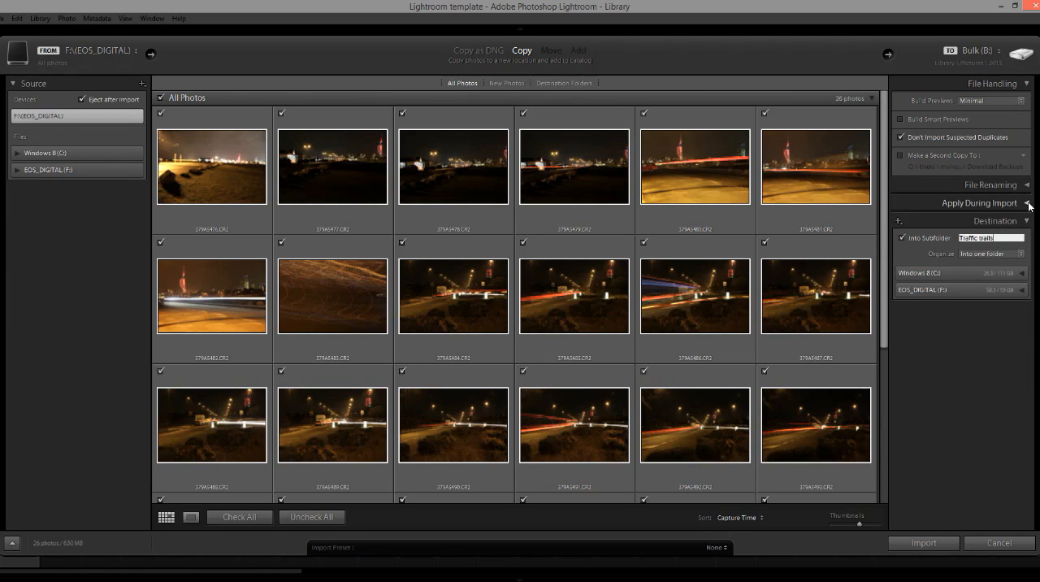
{"action": "left_click", "coordinate": [1027, 204]}
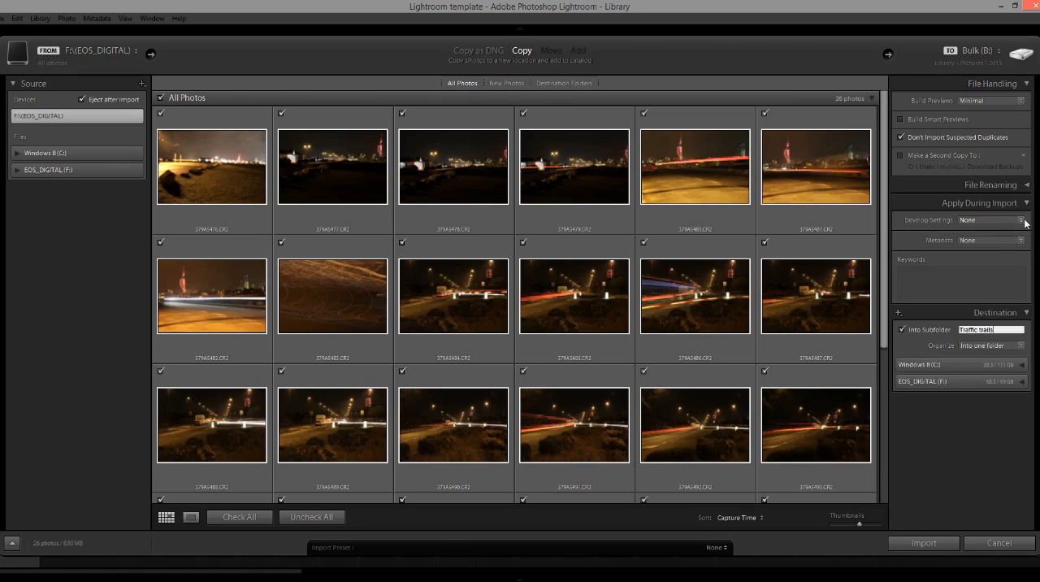
{"action": "left_click", "coordinate": [1023, 220]}
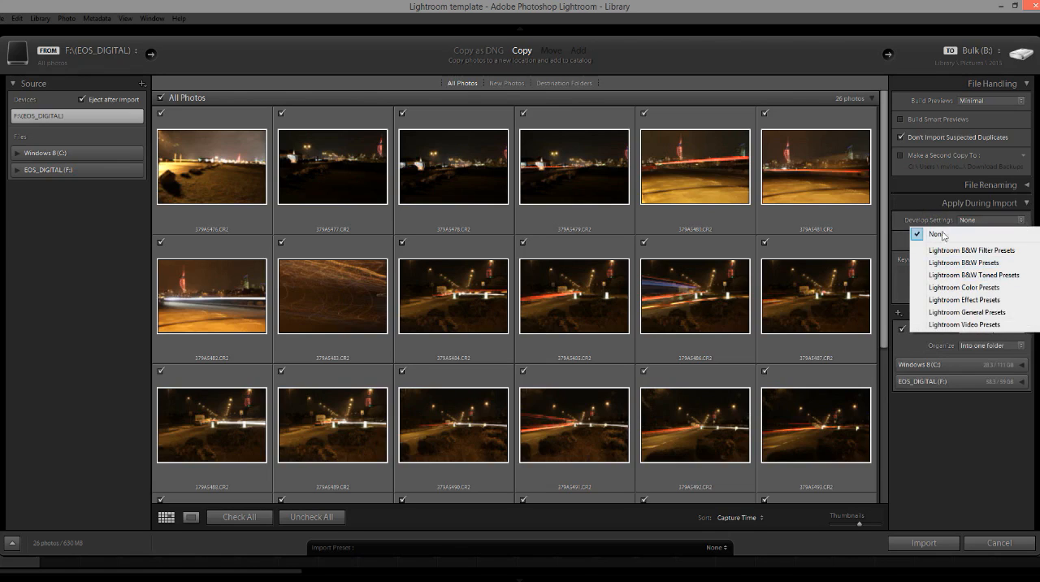
{"action": "left_click", "coordinate": [920, 202]}
{"action": "left_click", "coordinate": [919, 201]}
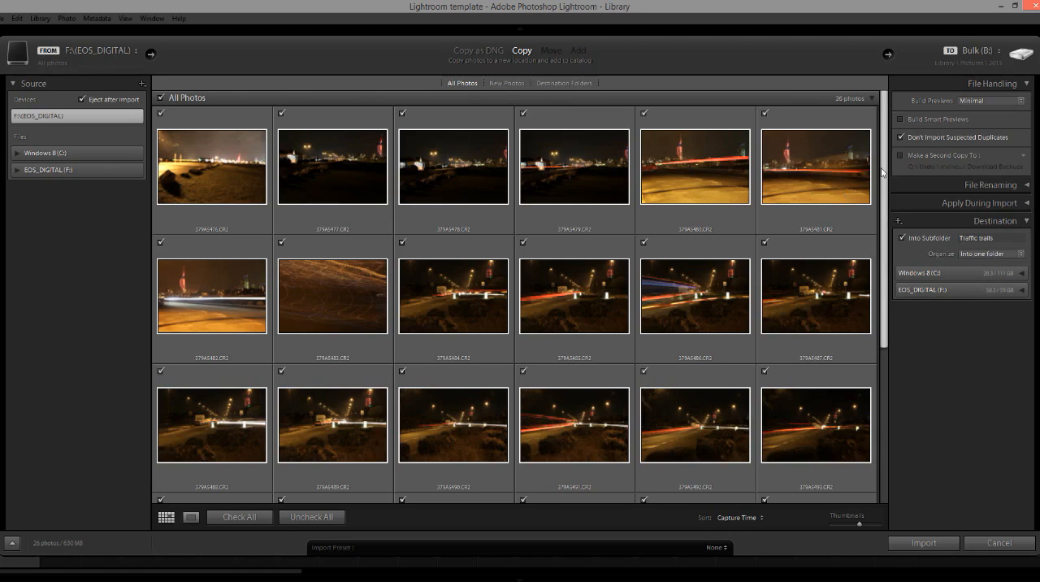
Import all checked photos from the EOS_DIGITAL card into the Traffic trails subfolder.
{"action": "left_click_drag", "start_coordinate": [883, 172], "coordinate": [893, 141]}
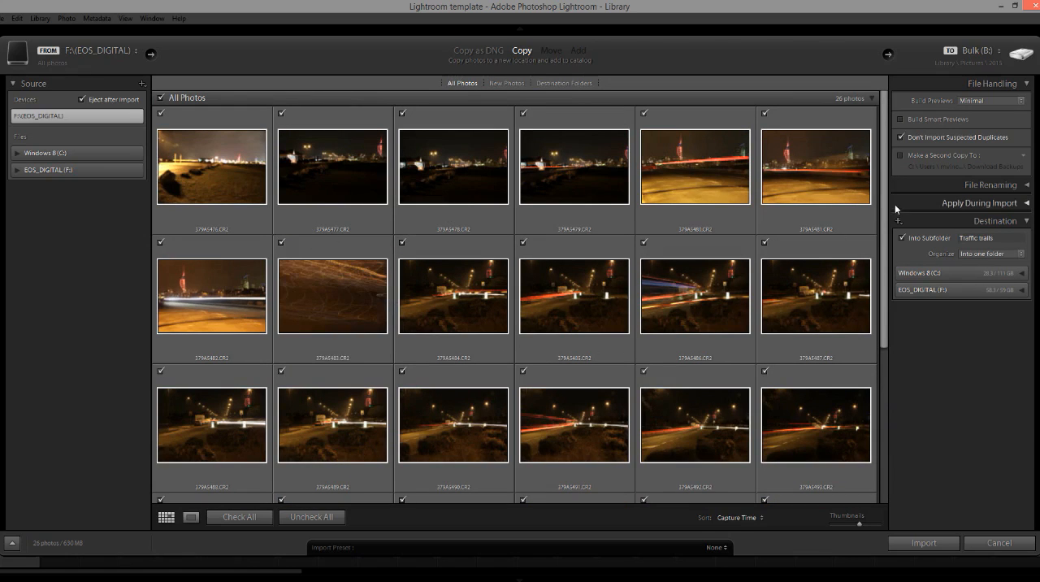
{"action": "mouse_move", "coordinate": [884, 197]}
{"action": "left_mouse_down"}
{"action": "mouse_move", "coordinate": [893, 329]}
{"action": "mouse_move", "coordinate": [888, 183]}
{"action": "left_mouse_up"}
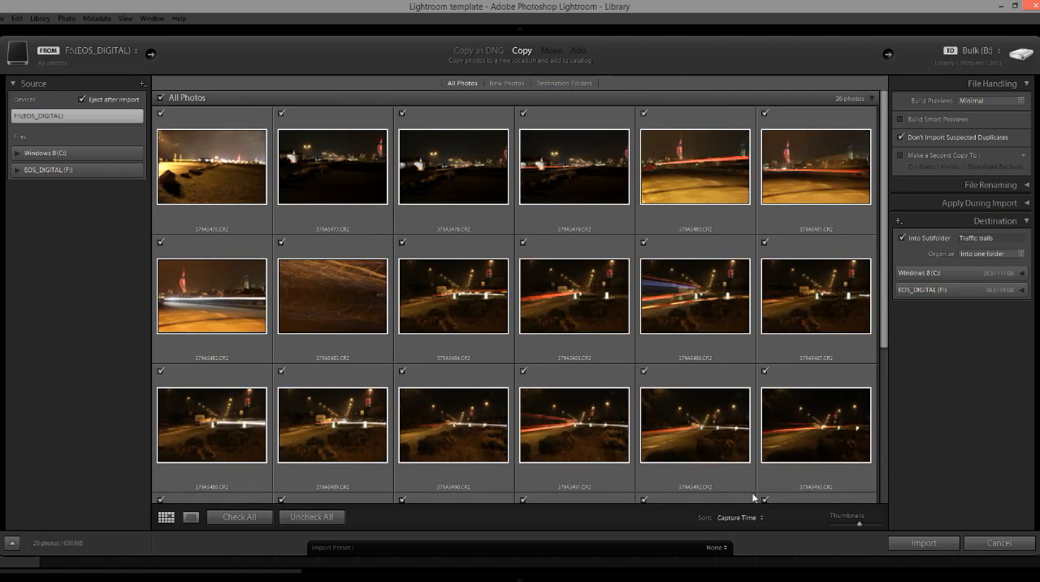
{"action": "left_click", "coordinate": [924, 542]}
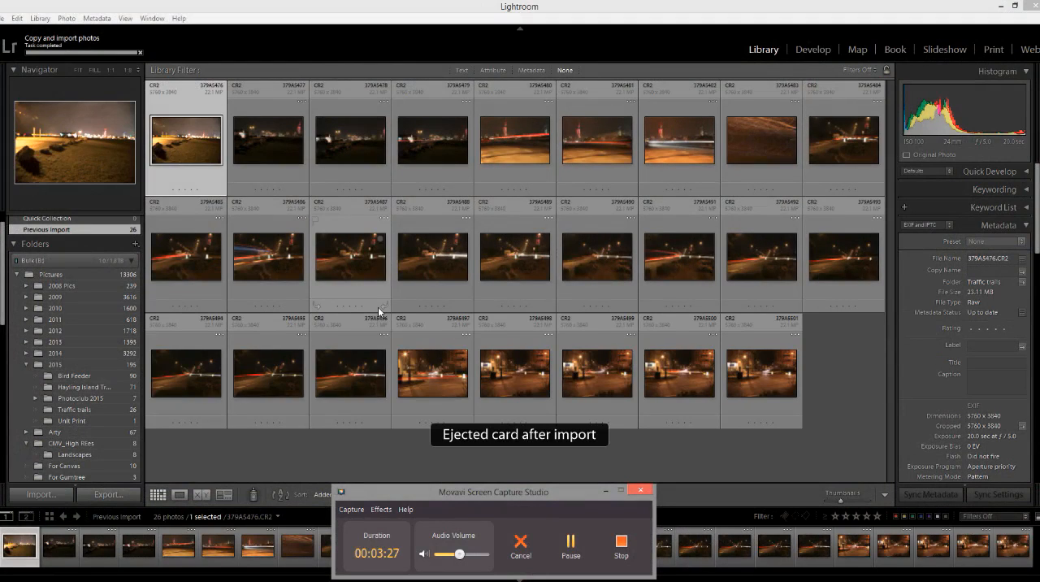
{"action": "left_click", "coordinate": [606, 491]}
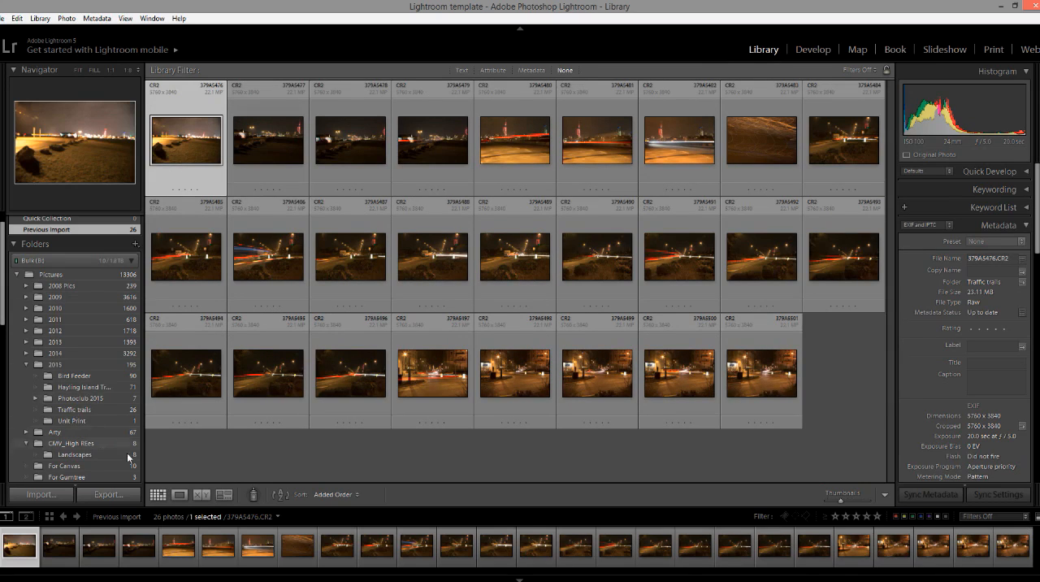
View the first four imported photos one by one in Loupe view to judge their quality.
{"action": "left_click", "coordinate": [181, 497]}
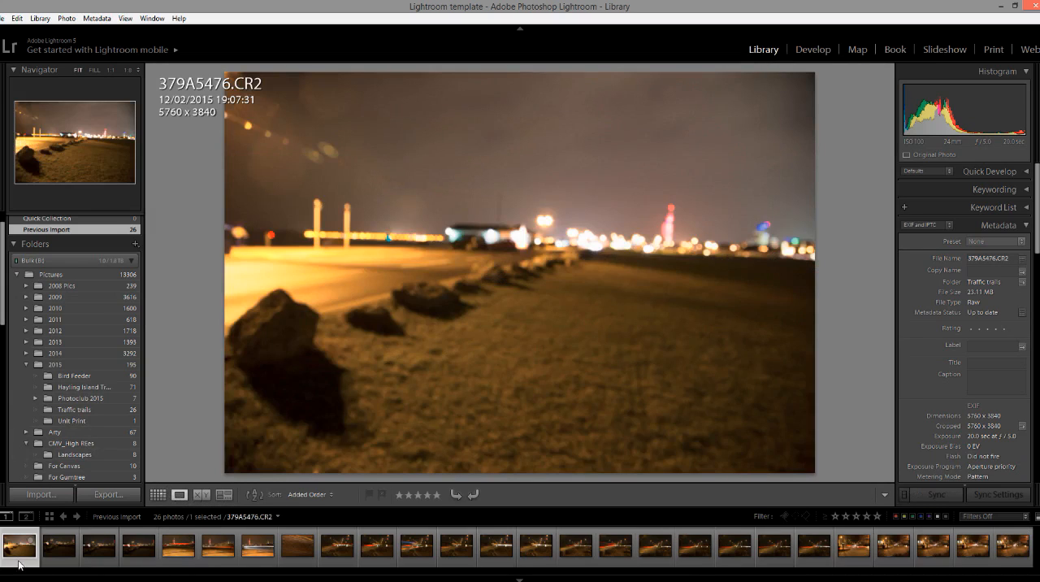
{"action": "left_click", "coordinate": [74, 548]}
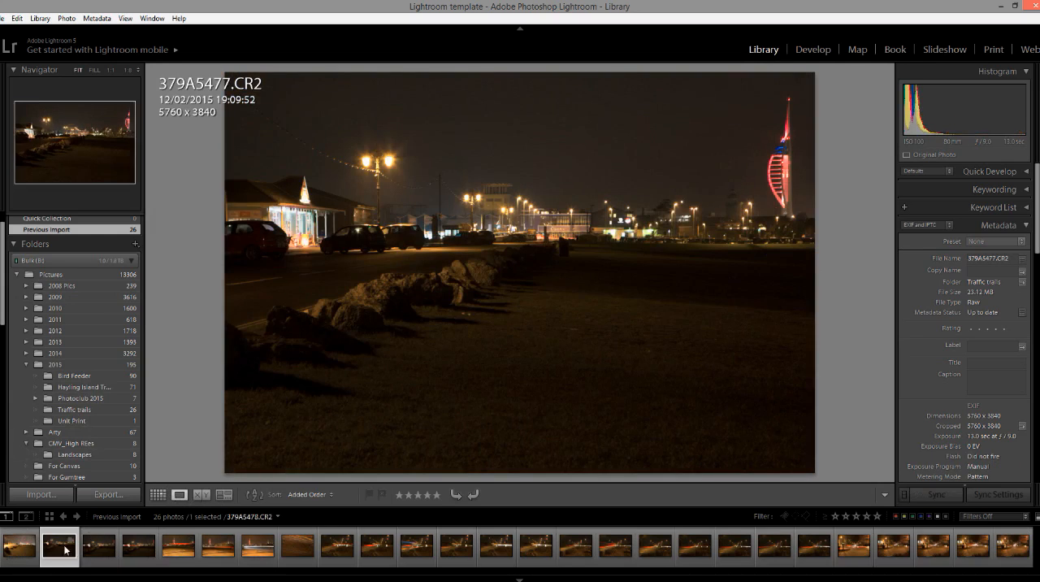
{"action": "left_click", "coordinate": [20, 546]}
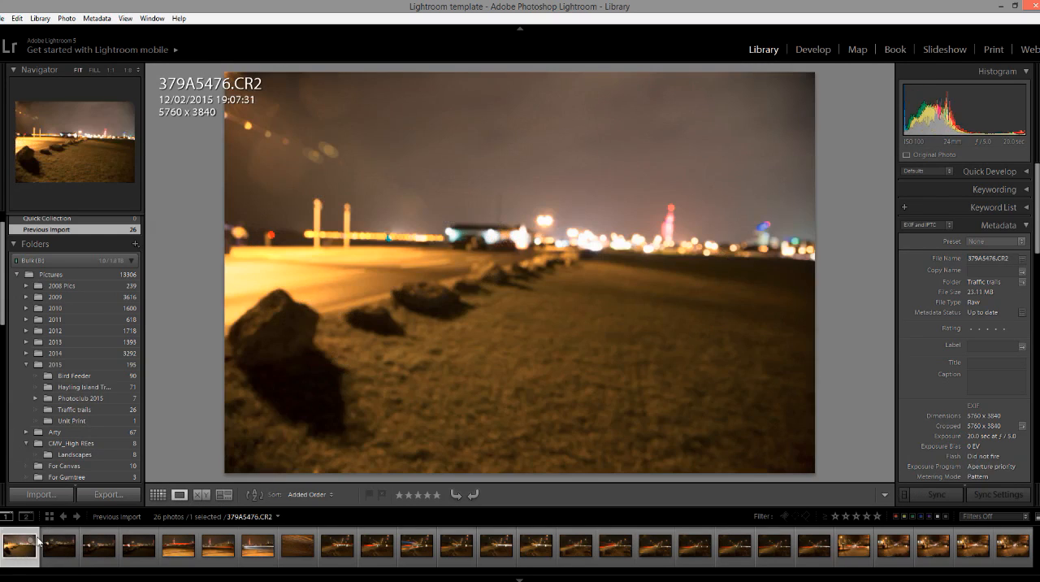
{"action": "left_click", "coordinate": [91, 549]}
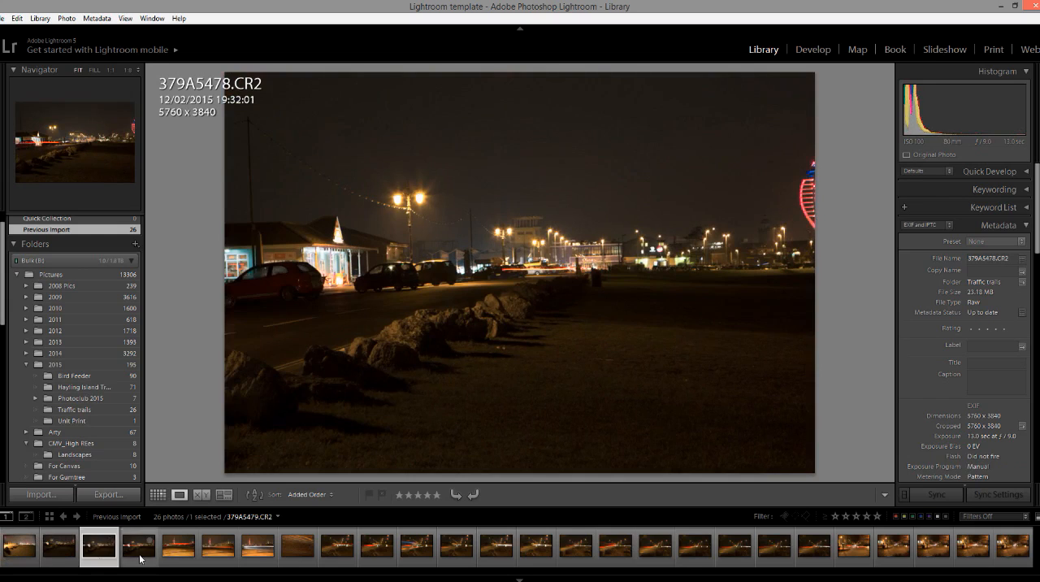
{"action": "left_click", "coordinate": [139, 557]}
Flag the first four imported photos, 379A5476.CR2 through 379A5479.CR2, as rejected.
{"action": "left_click", "coordinate": [33, 553]}
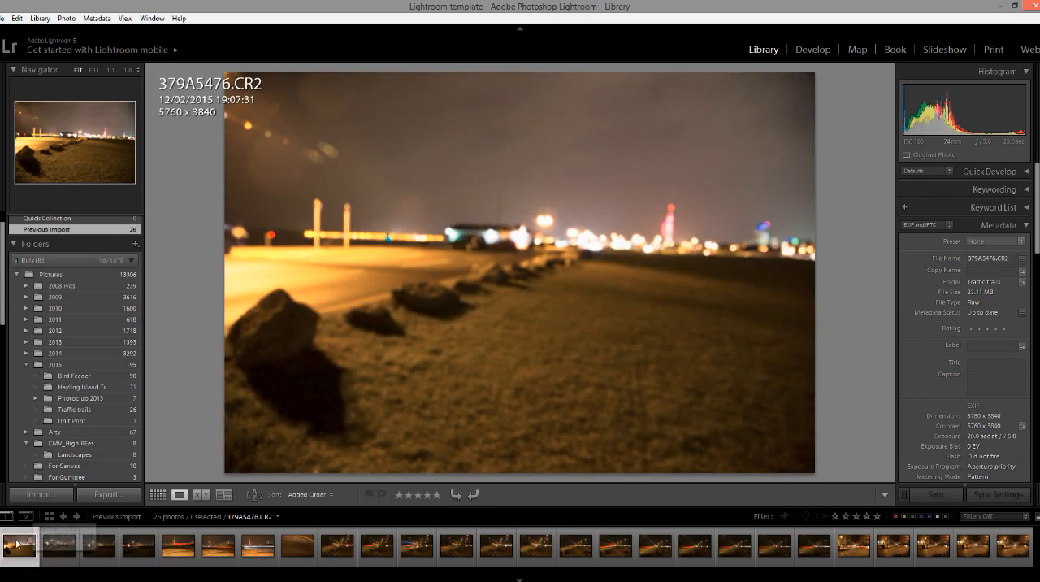
{"action": "key", "text": "x"}
{"action": "left_click", "coordinate": [50, 559]}
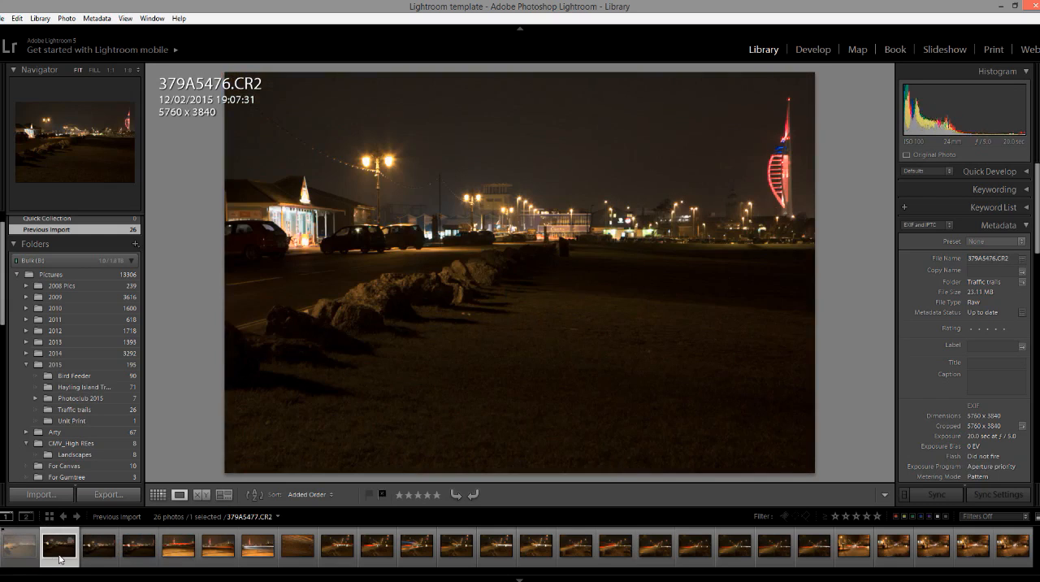
{"action": "key", "text": "x"}
{"action": "left_click", "coordinate": [102, 560]}
{"action": "key", "text": "x"}
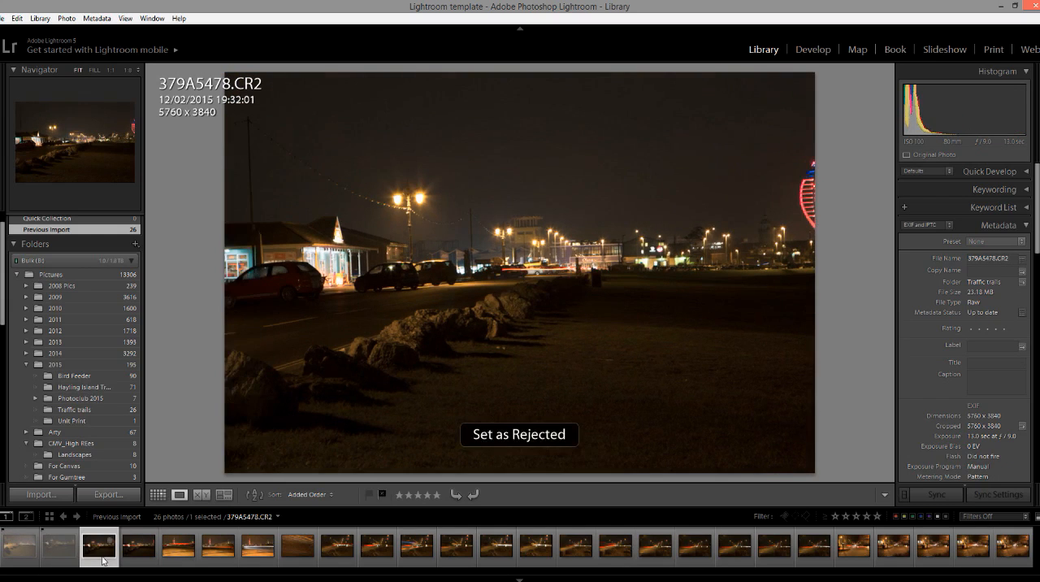
{"action": "left_click", "coordinate": [130, 561]}
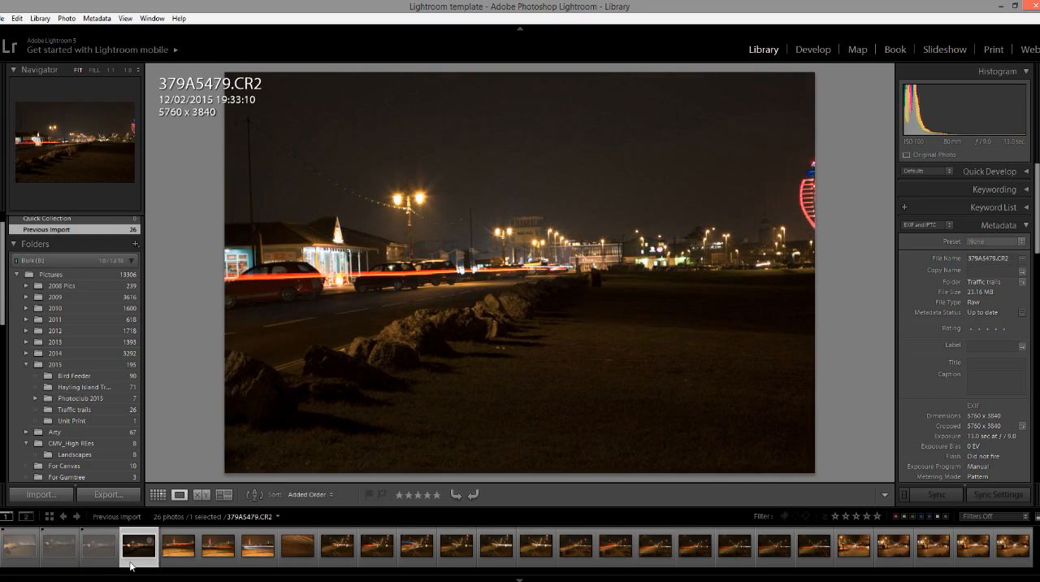
{"action": "key", "text": "x"}
Review photos 379A5480.CR2 to 379A5482.CR2 without flagging them, and flag 379A5483.CR2 as rejected.
{"action": "left_click", "coordinate": [178, 556]}
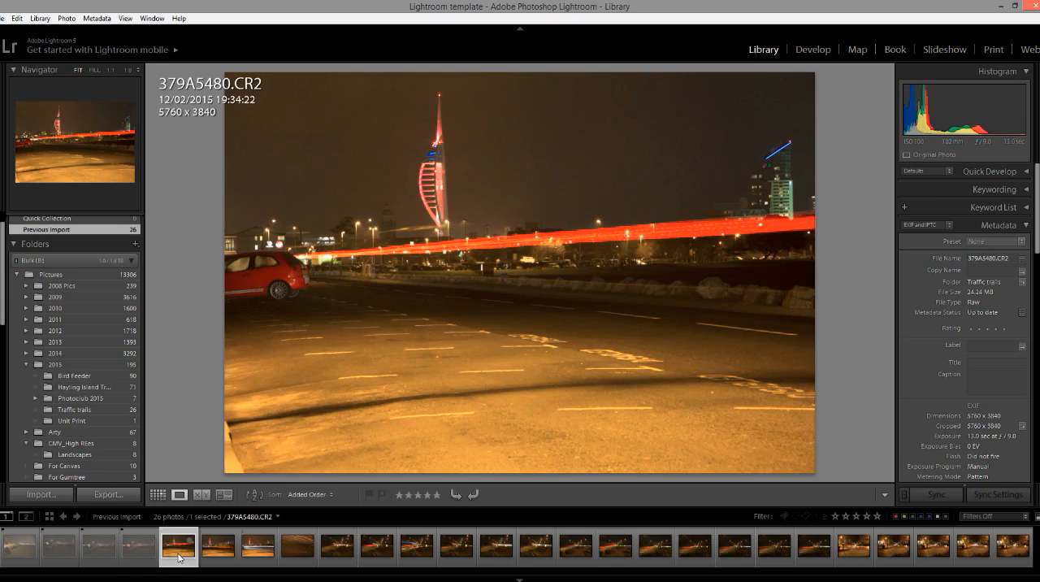
{"action": "left_click", "coordinate": [221, 563]}
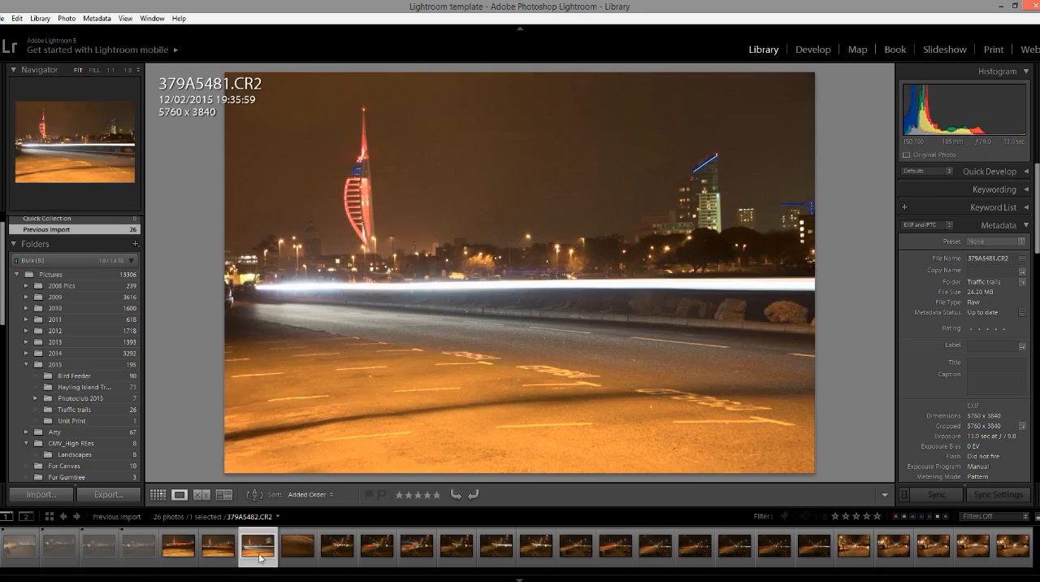
{"action": "left_click", "coordinate": [260, 558]}
{"action": "left_click", "coordinate": [296, 559]}
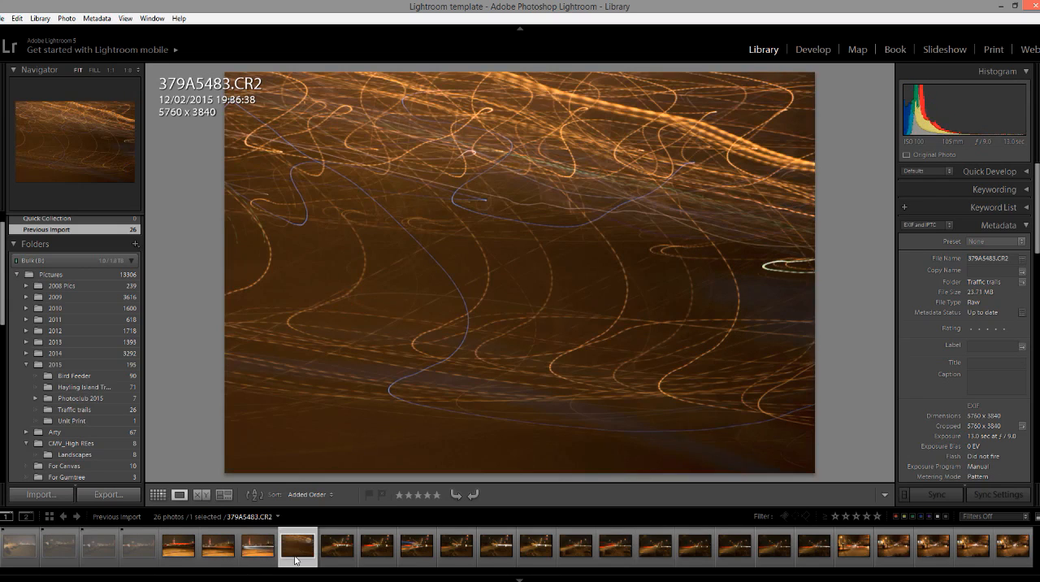
{"action": "key", "text": "x"}
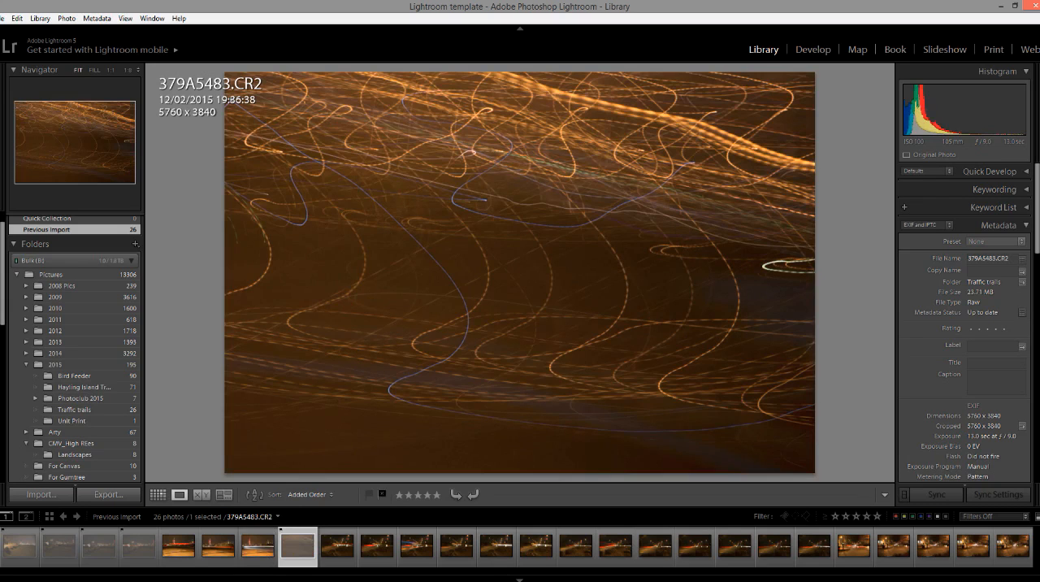
Review photos 379A5484.CR2 to 379A5487.CR2 and flag 379A5484.CR2 and 379A5487.CR2 as rejected.
{"action": "left_click", "coordinate": [335, 564]}
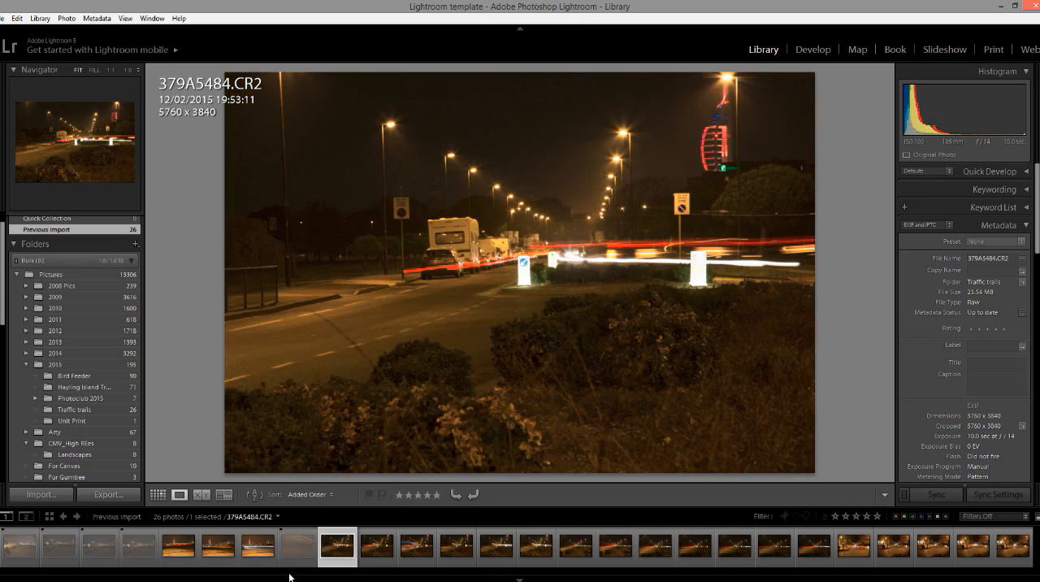
{"action": "key", "text": "x"}
{"action": "left_click", "coordinate": [378, 571]}
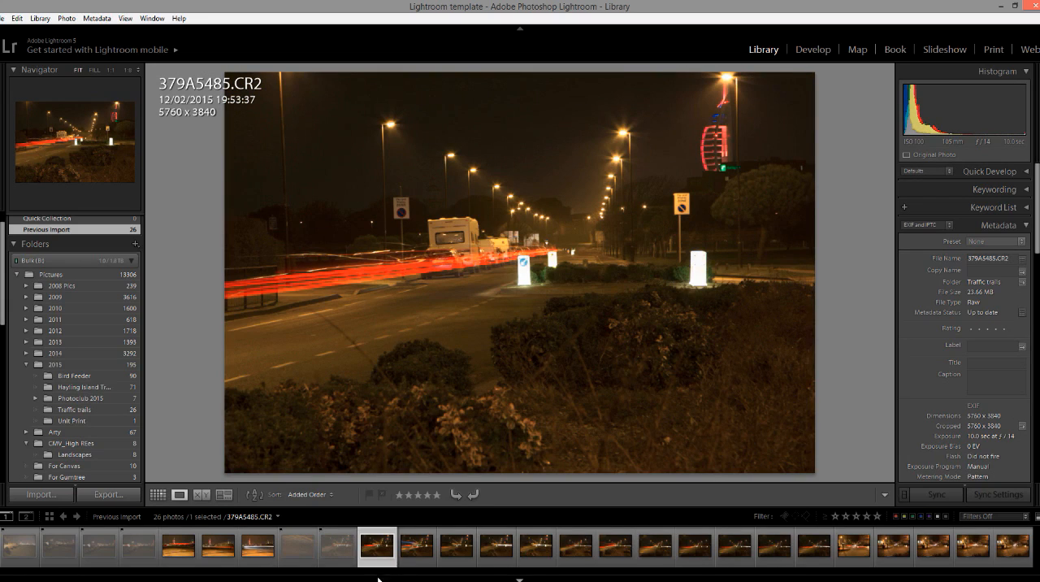
{"action": "left_click", "coordinate": [417, 560]}
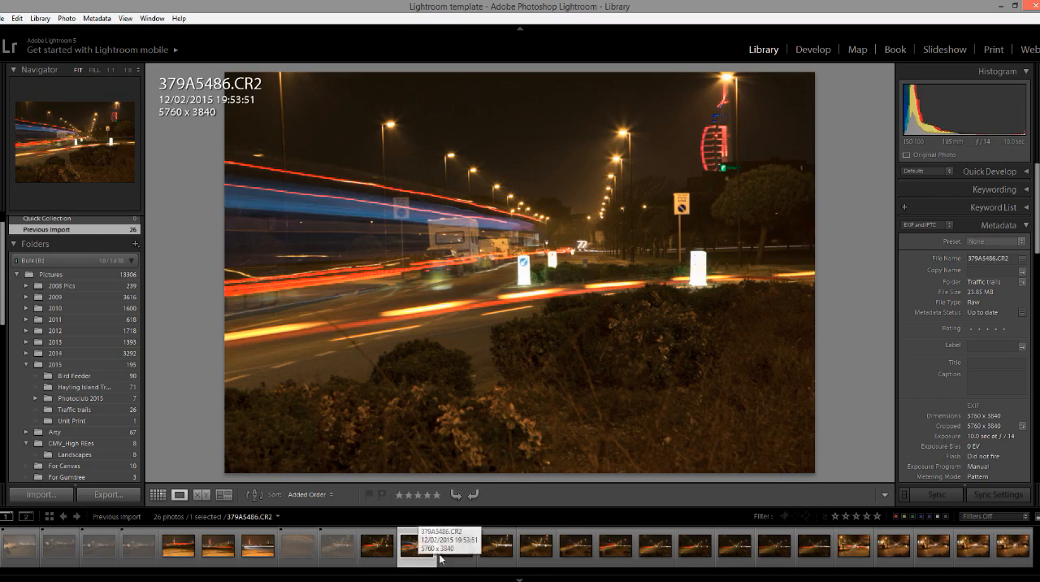
{"action": "left_click", "coordinate": [468, 561]}
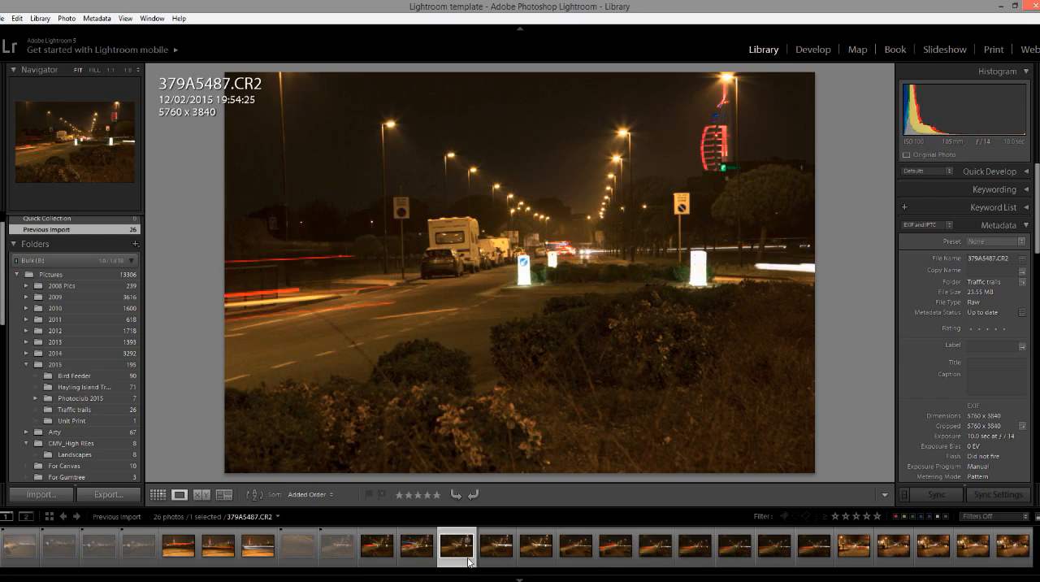
{"action": "key", "text": "x"}
Compare photo 379A5486.CR2 with 379A5488.CR2, keep 379A5489.CR2 unflagged, and flag 379A5490.CR2 as rejected.
{"action": "left_click", "coordinate": [499, 571]}
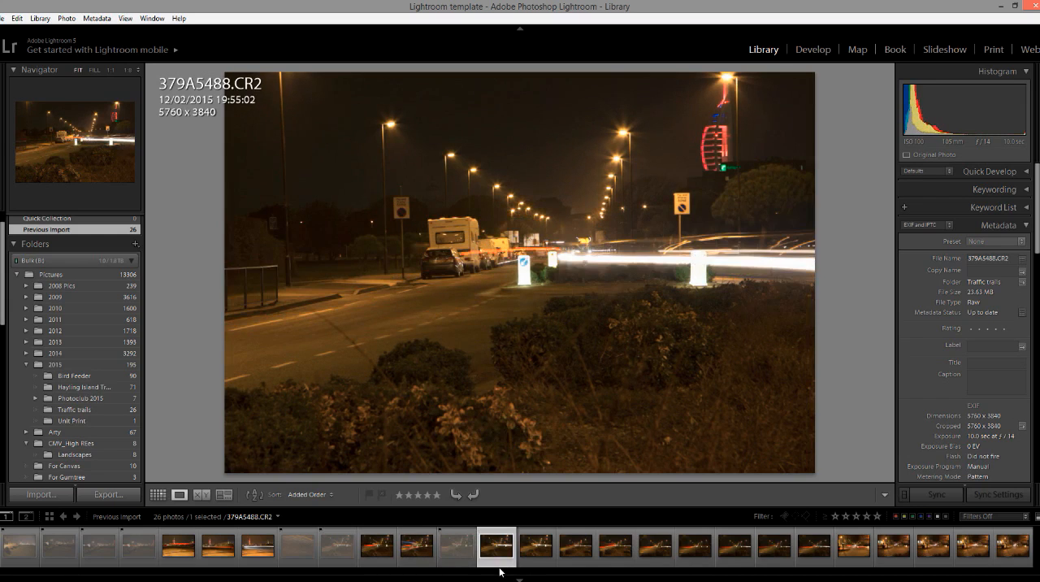
{"action": "left_click", "coordinate": [424, 561]}
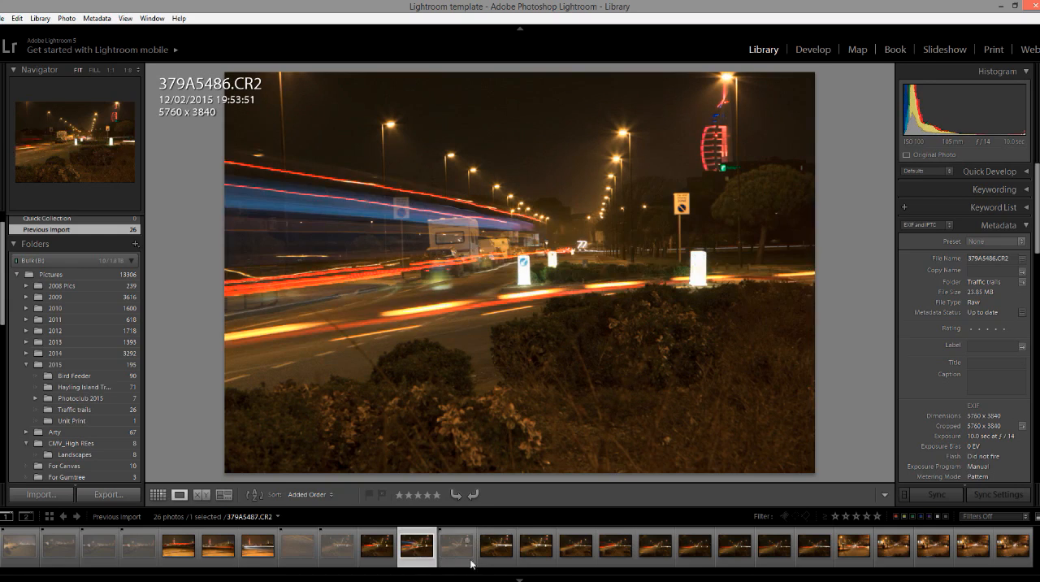
{"action": "left_click", "coordinate": [497, 560]}
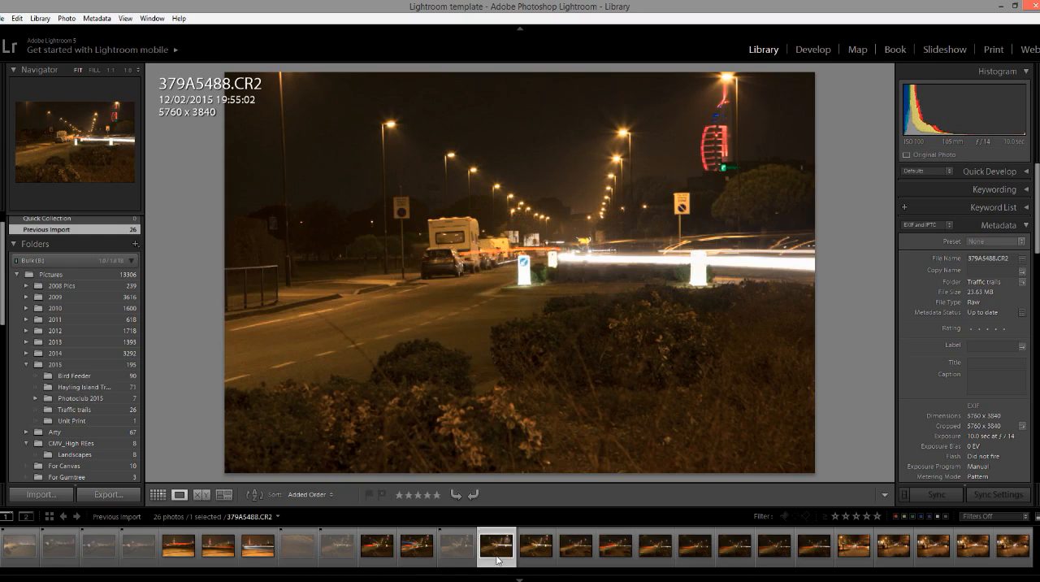
{"action": "left_click", "coordinate": [417, 560]}
{"action": "left_click", "coordinate": [497, 560]}
{"action": "left_click", "coordinate": [534, 560]}
{"action": "left_click", "coordinate": [571, 557]}
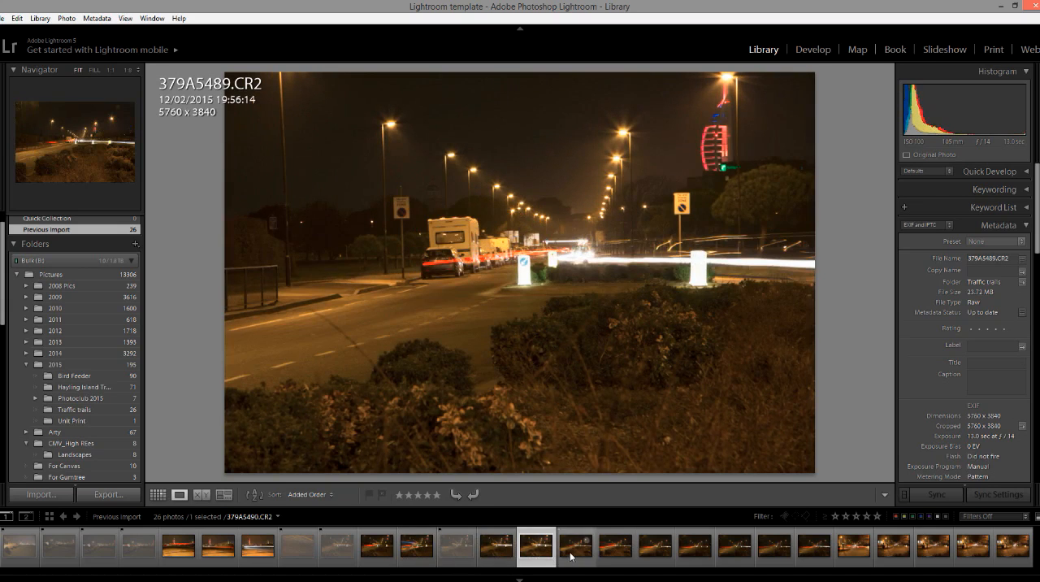
{"action": "key", "text": "x"}
Review photos 379A5491.CR2 and 379A5492.CR2 without flagging them, and flag 379A5493.CR2 as rejected.
{"action": "left_click", "coordinate": [616, 560]}
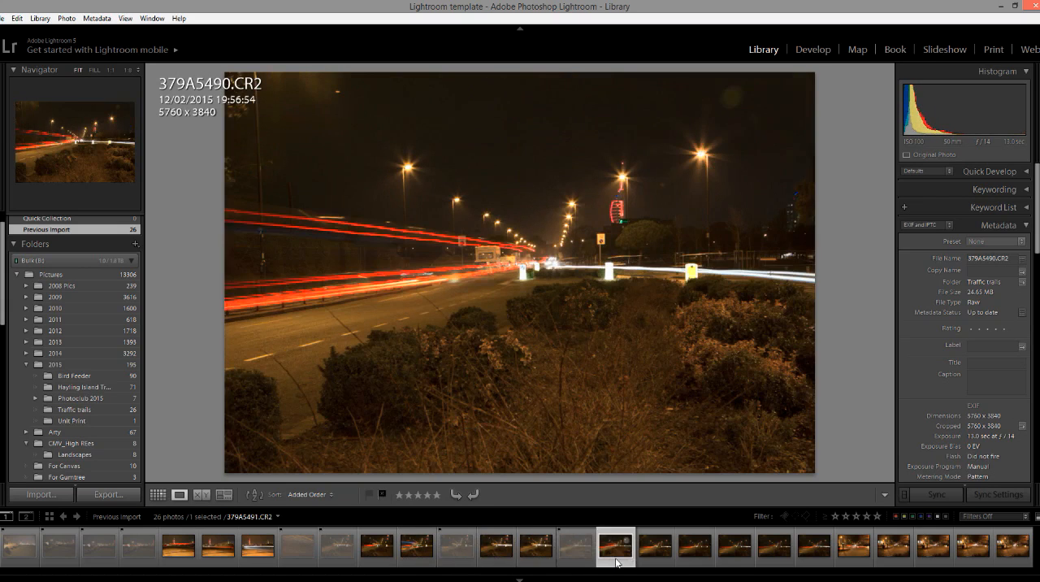
{"action": "left_click", "coordinate": [653, 559]}
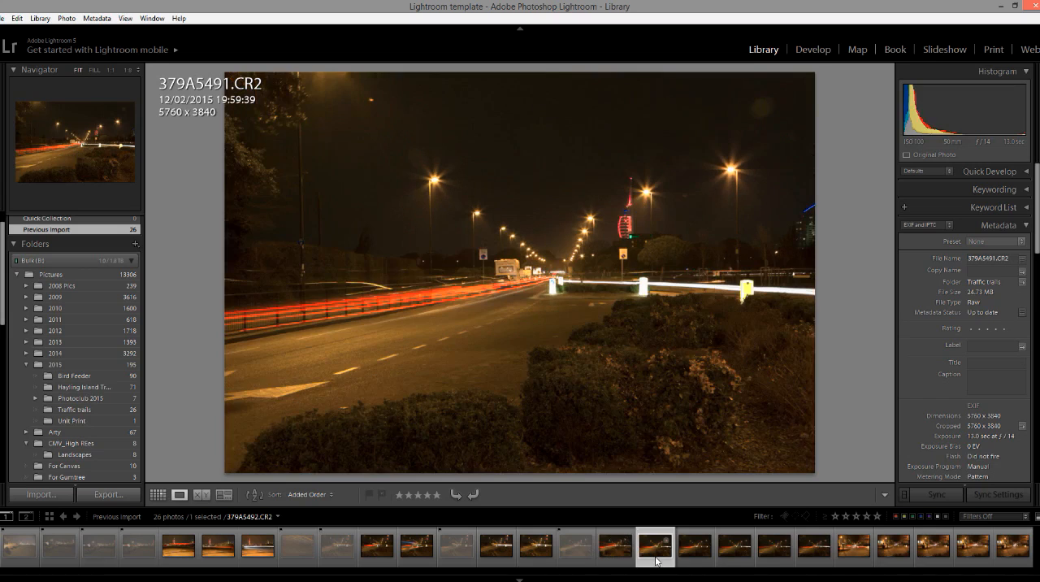
{"action": "left_click", "coordinate": [707, 560]}
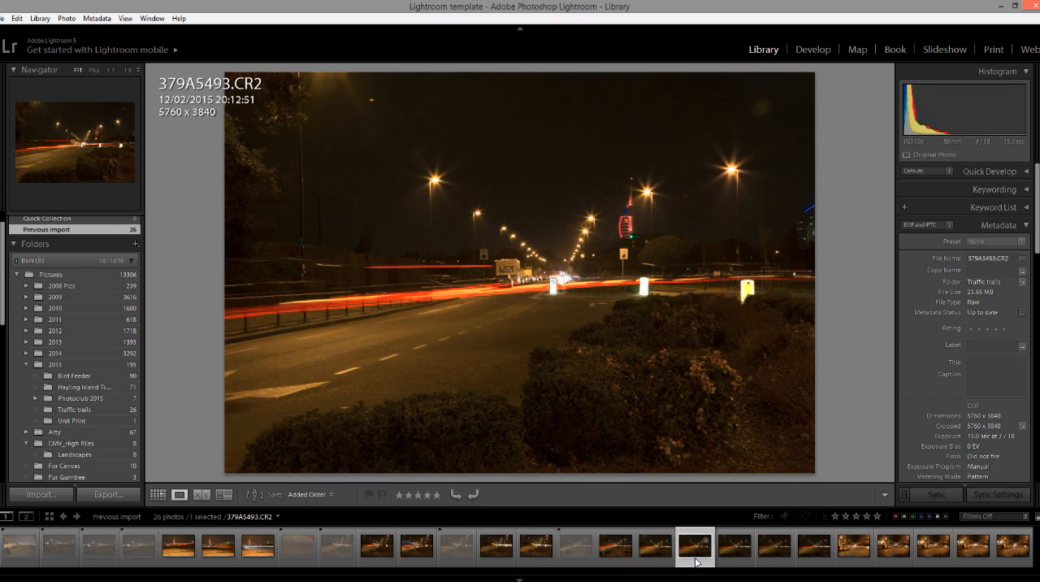
{"action": "key", "text": "x"}
Review photos 379A5494.CR2 to 379A5498.CR2 without flagging them, and flag 379A5499.CR2, 379A5500.CR2 and 379A5501.CR2 as rejected.
{"action": "left_click", "coordinate": [733, 558]}
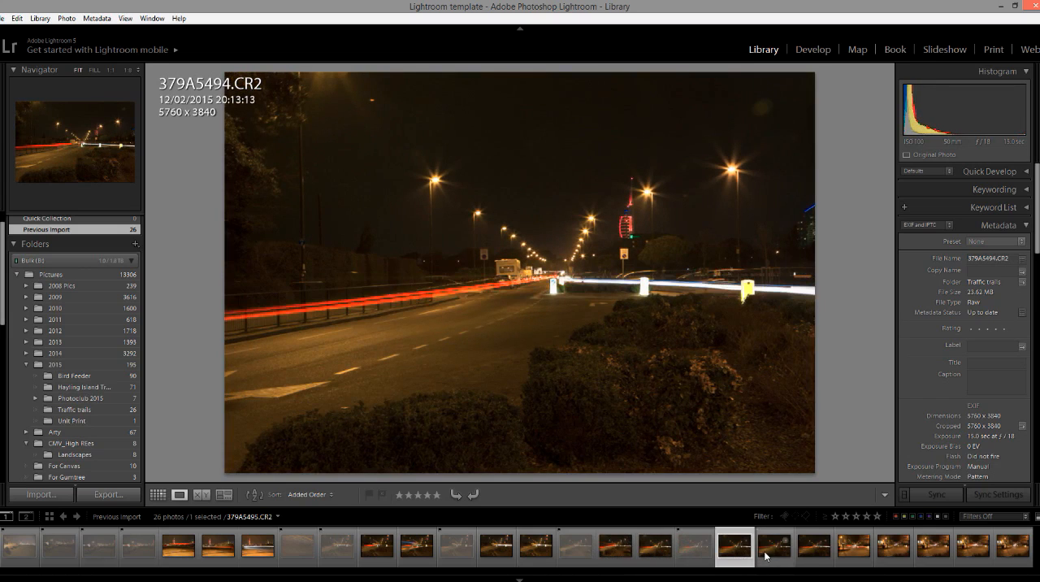
{"action": "left_click", "coordinate": [768, 556]}
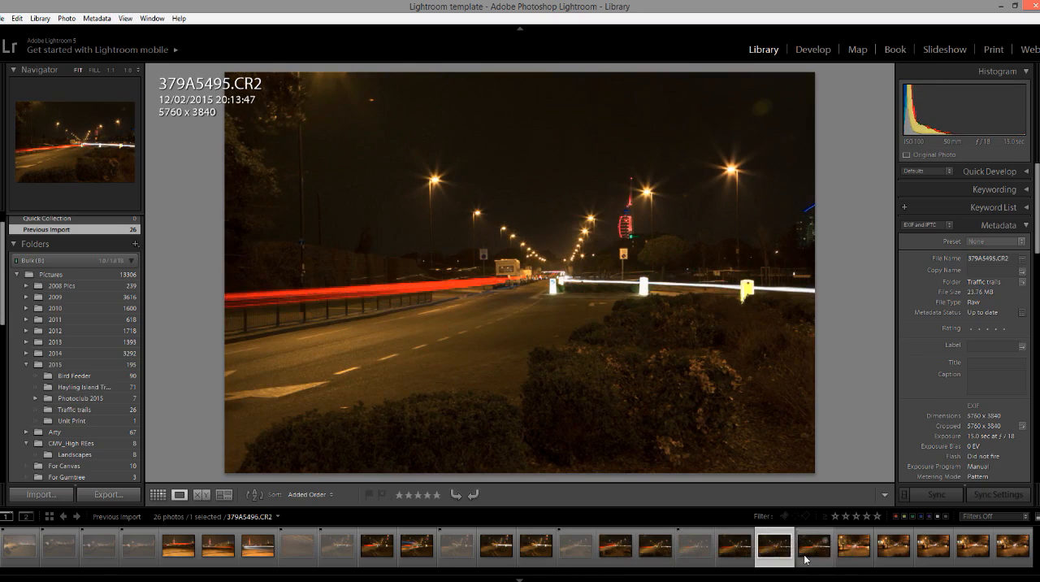
{"action": "left_click", "coordinate": [806, 559]}
{"action": "left_click", "coordinate": [854, 557]}
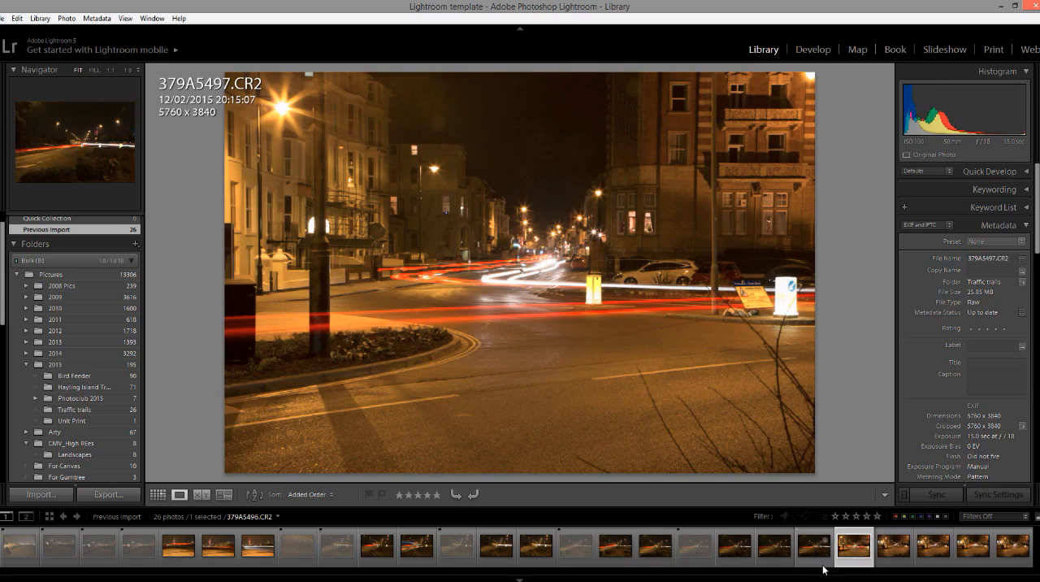
{"action": "left_click", "coordinate": [900, 561]}
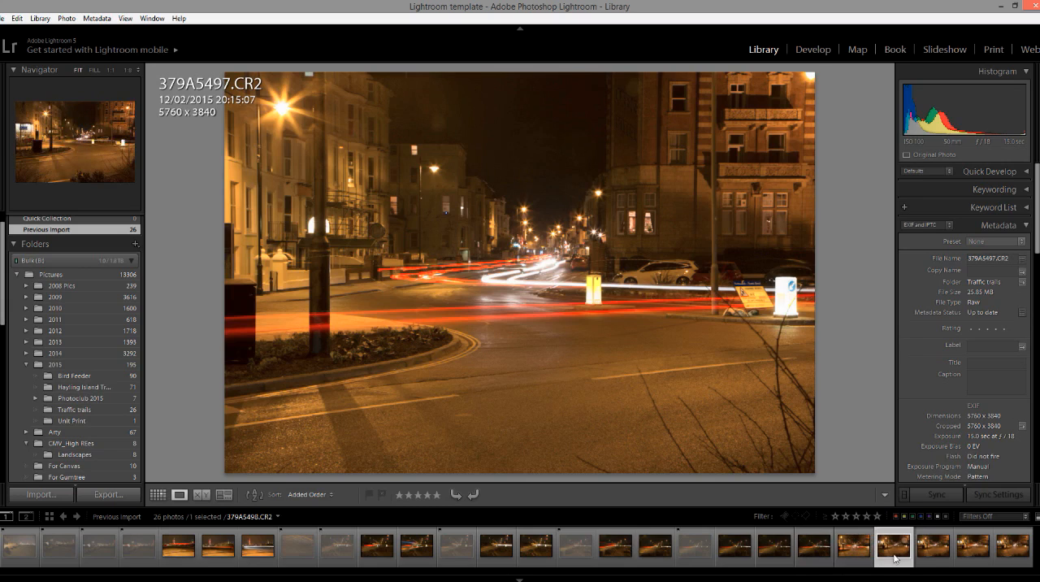
{"action": "left_click", "coordinate": [930, 554]}
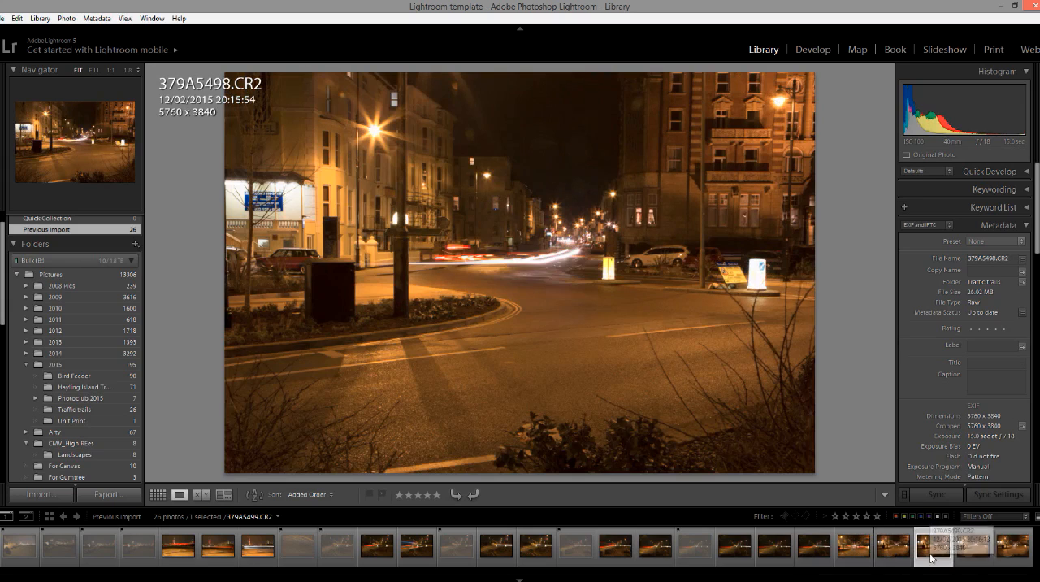
{"action": "key", "text": "x"}
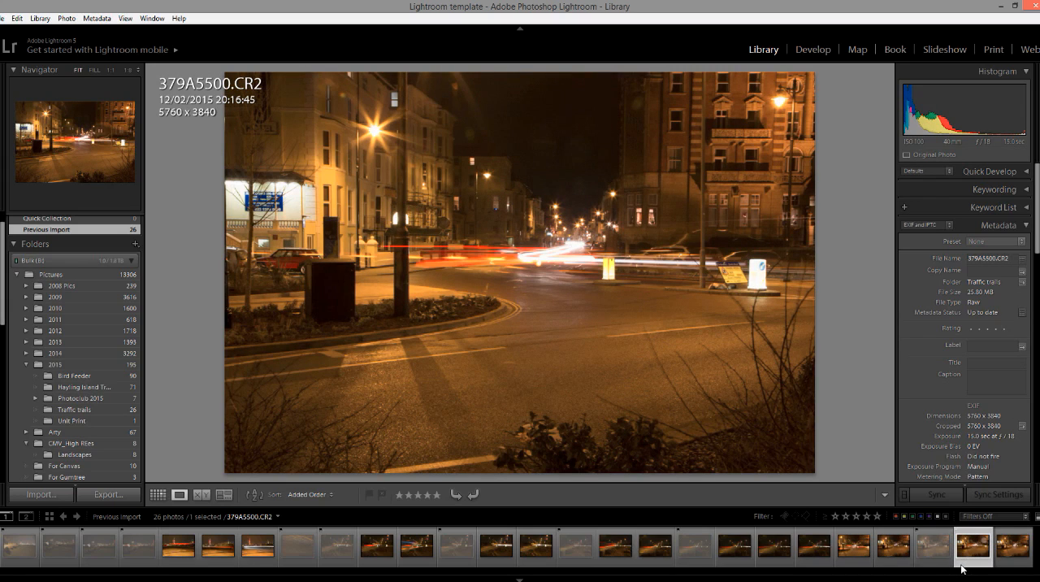
{"action": "key", "text": "x"}
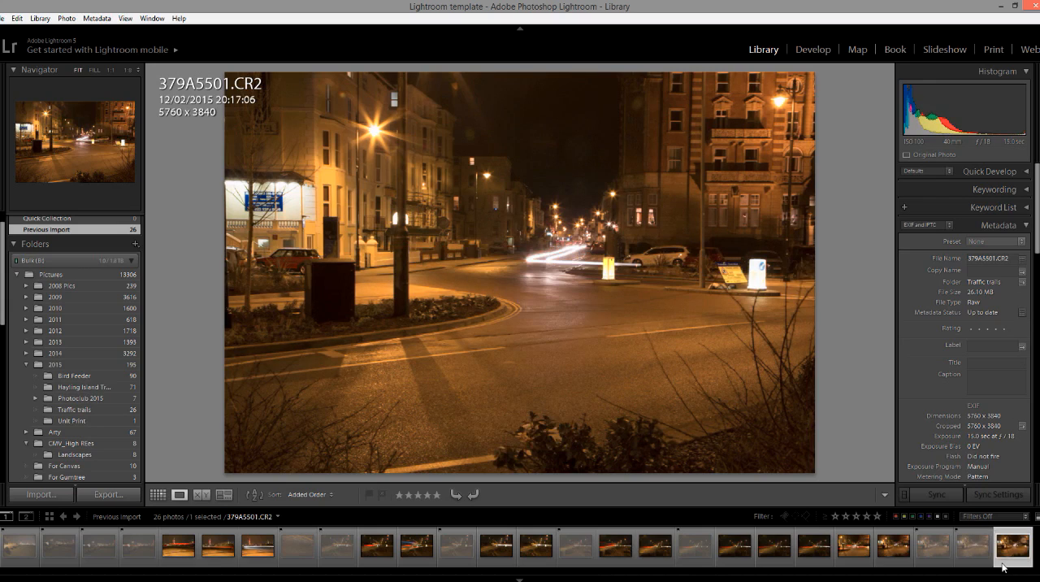
{"action": "key", "text": "x"}
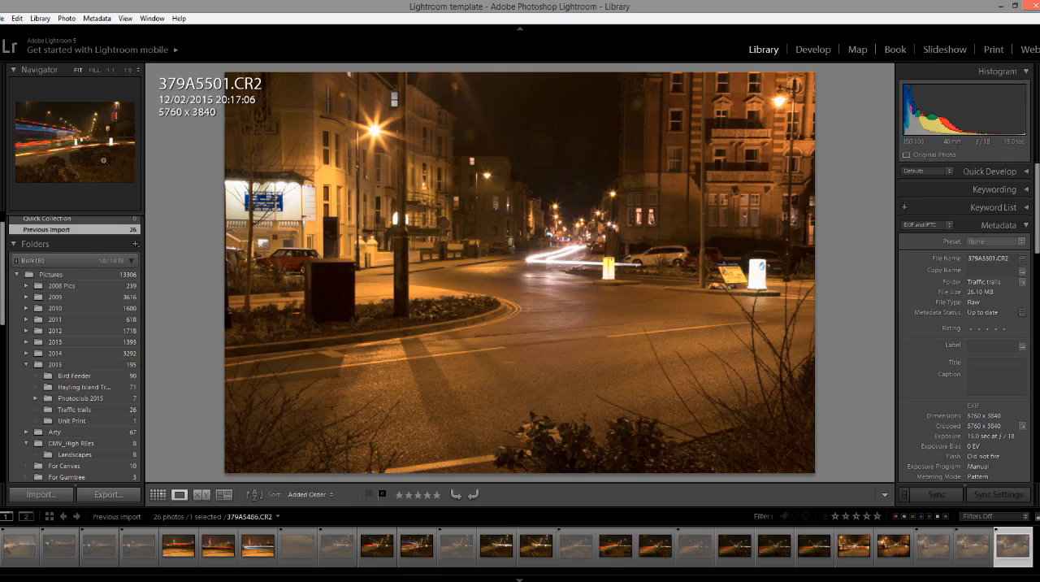
Delete all rejected photos from the disk as well as from the catalog.
{"action": "left_click", "coordinate": [66, 17]}
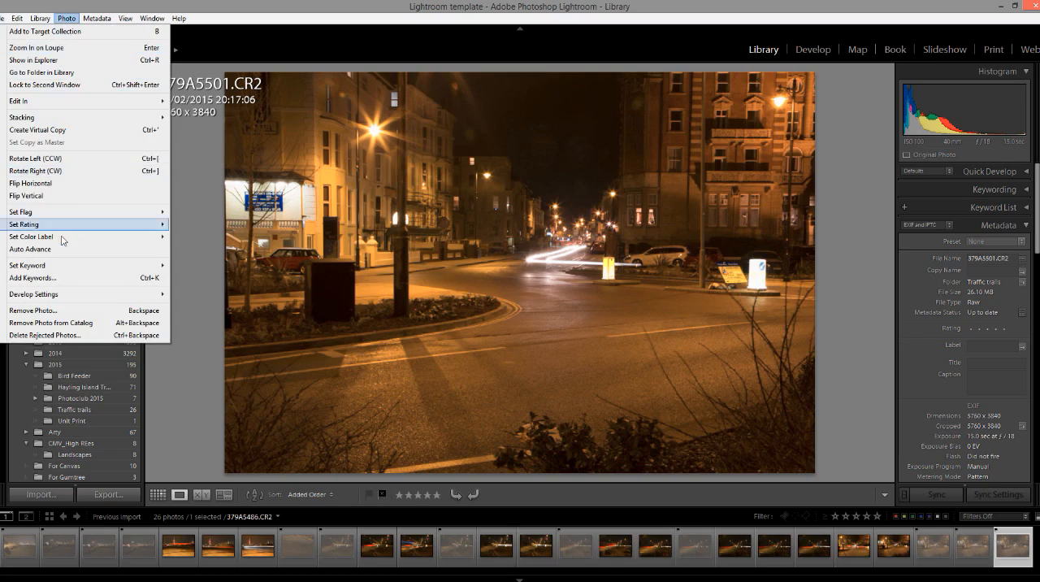
{"action": "left_click", "coordinate": [57, 335]}
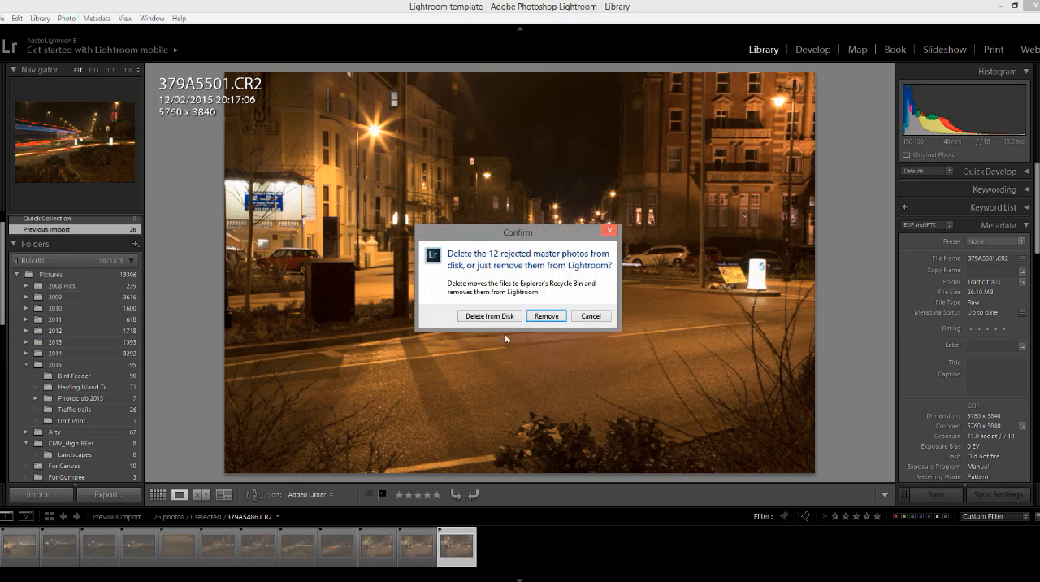
{"action": "left_click", "coordinate": [489, 316]}
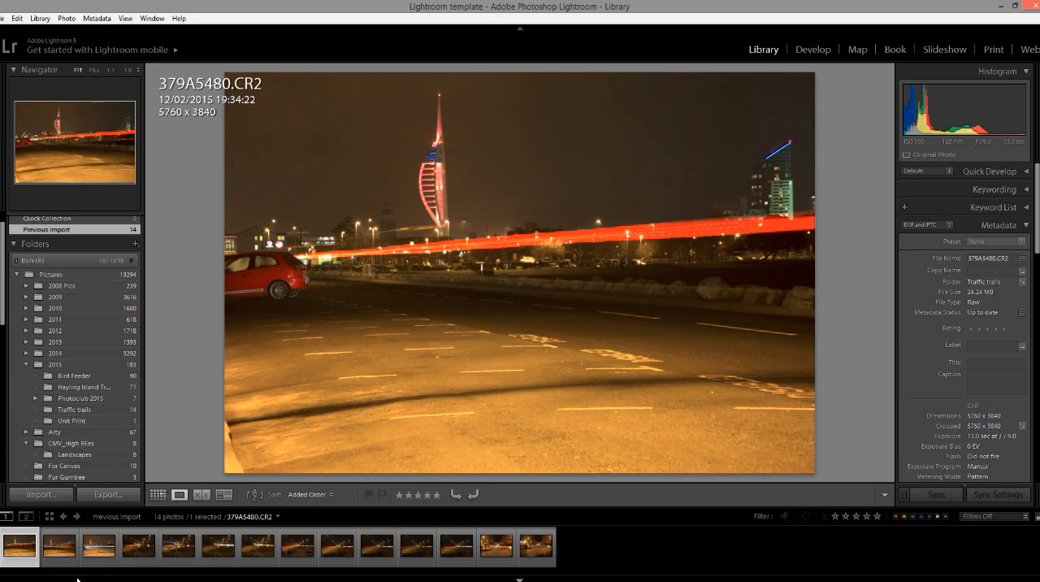
View the first three remaining photos, repeatedly comparing the light trails in 379A5481.CR2 and 379A5482.CR2.
{"action": "left_click", "coordinate": [20, 545]}
{"action": "left_click", "coordinate": [52, 559]}
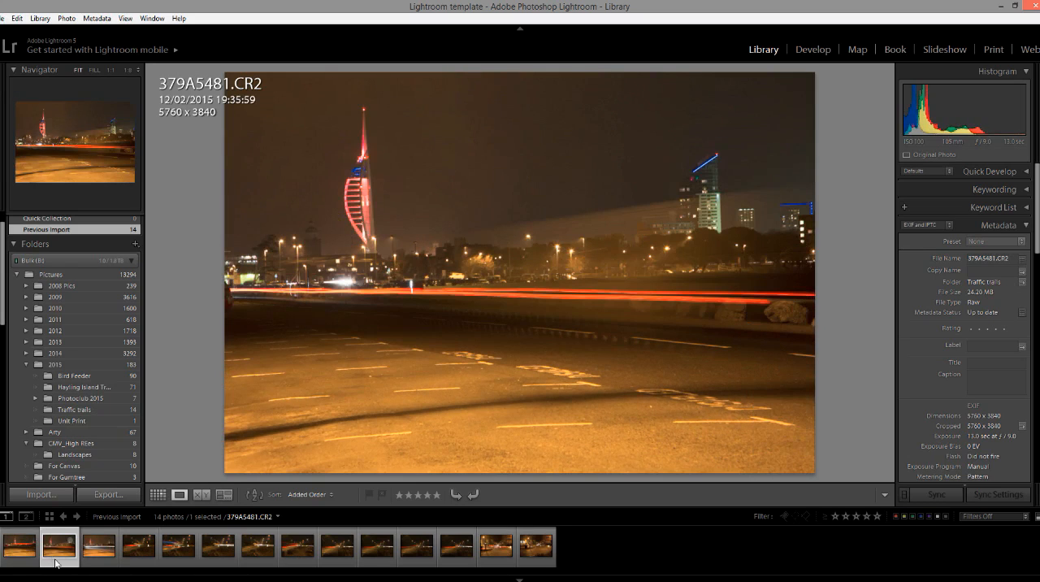
{"action": "left_click", "coordinate": [97, 557]}
{"action": "left_click", "coordinate": [57, 562]}
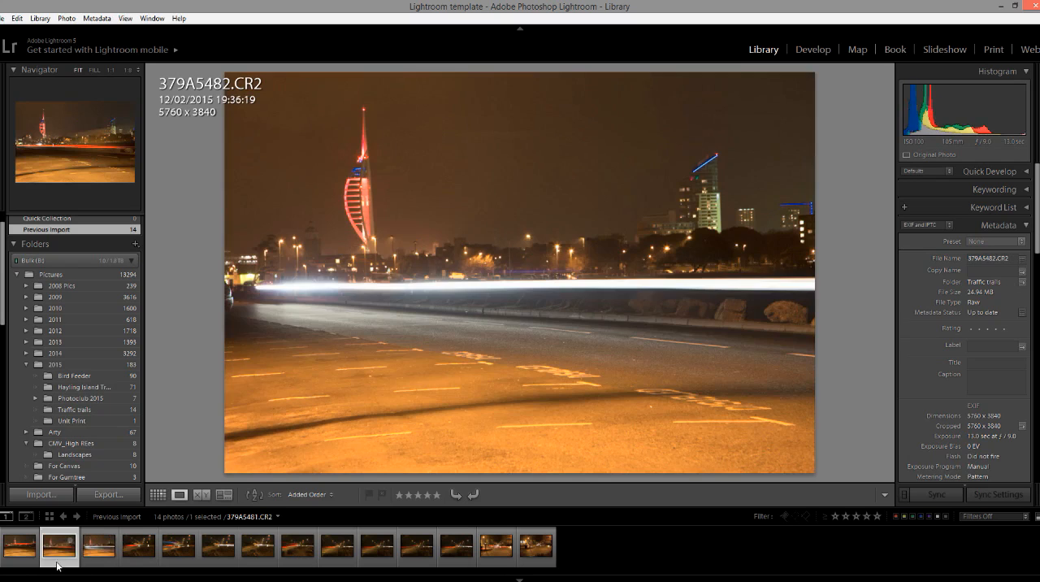
{"action": "left_click", "coordinate": [103, 559]}
{"action": "left_click", "coordinate": [71, 558]}
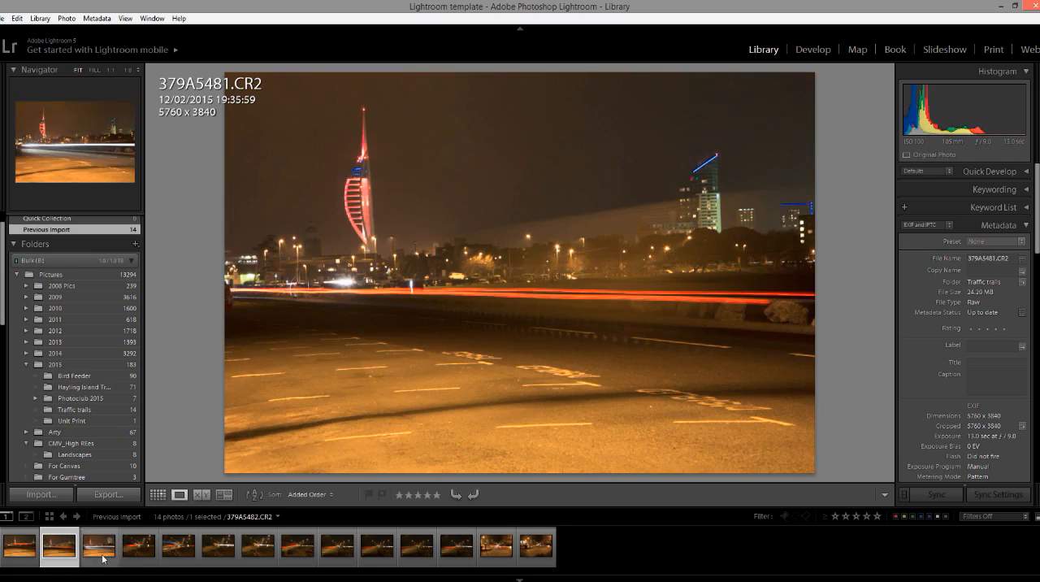
{"action": "left_click", "coordinate": [103, 558]}
{"action": "left_click", "coordinate": [69, 558]}
{"action": "left_click", "coordinate": [96, 557]}
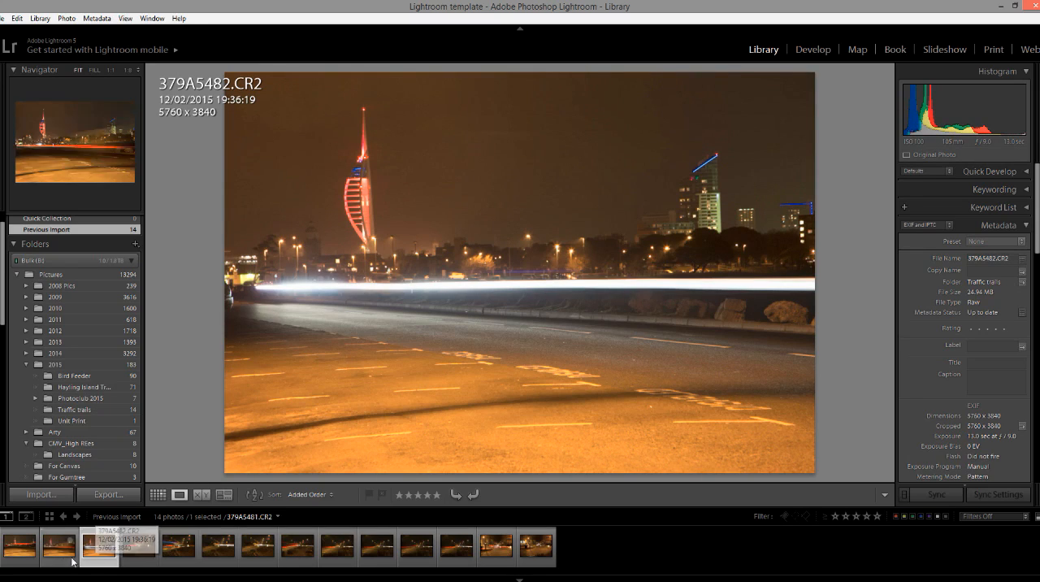
Open photo 379A5481.CR2 in the Develop module and set its white balance to Auto.
{"action": "left_click", "coordinate": [57, 563]}
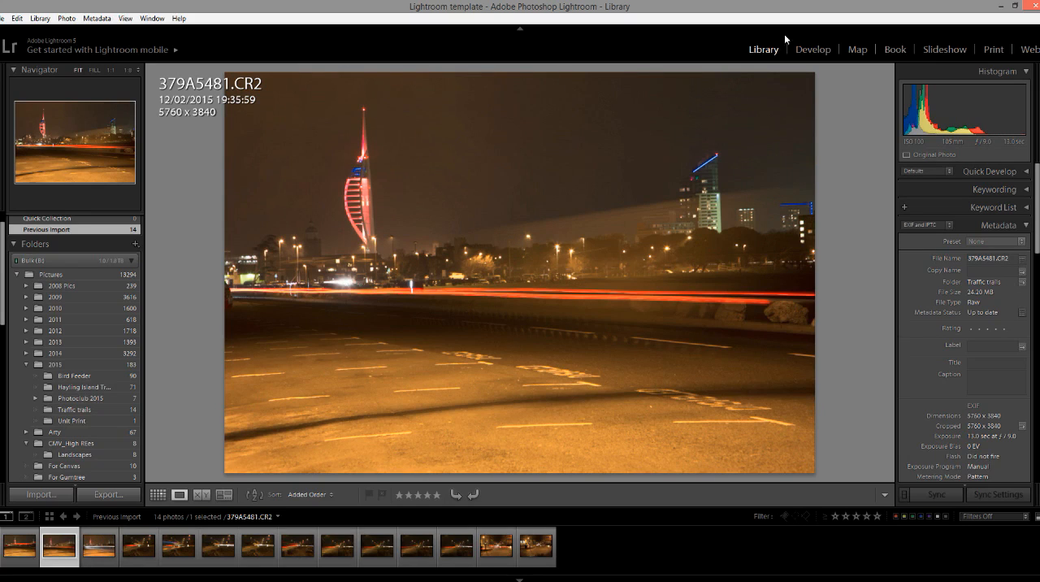
{"action": "left_click", "coordinate": [800, 49]}
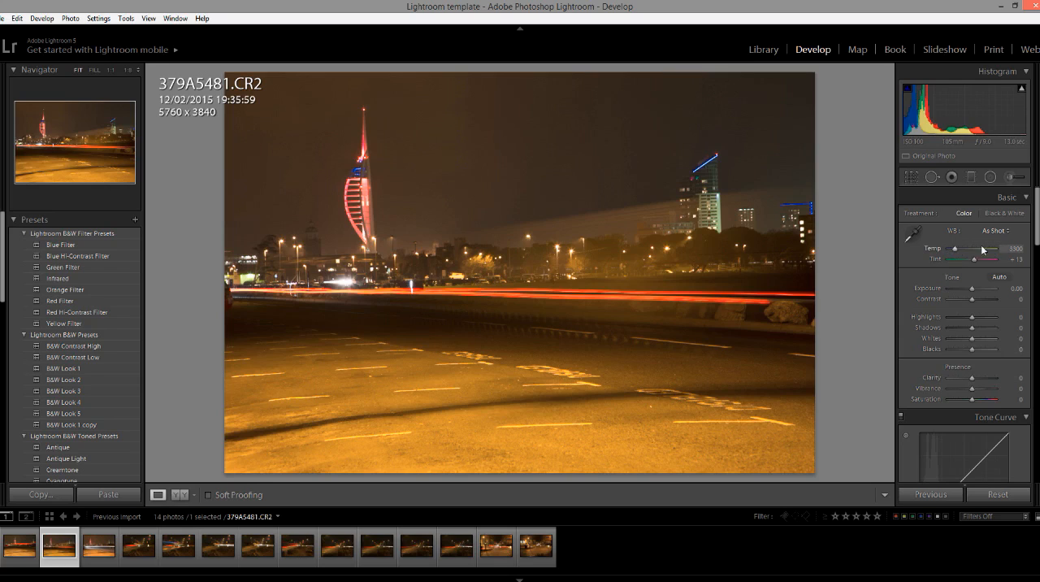
{"action": "left_click", "coordinate": [1008, 231]}
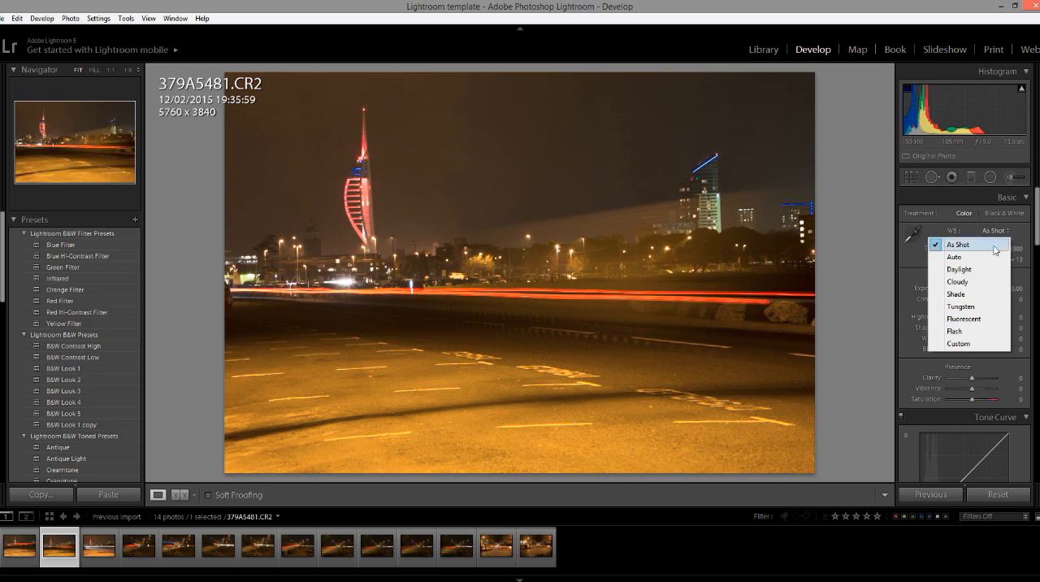
{"action": "left_click", "coordinate": [955, 257]}
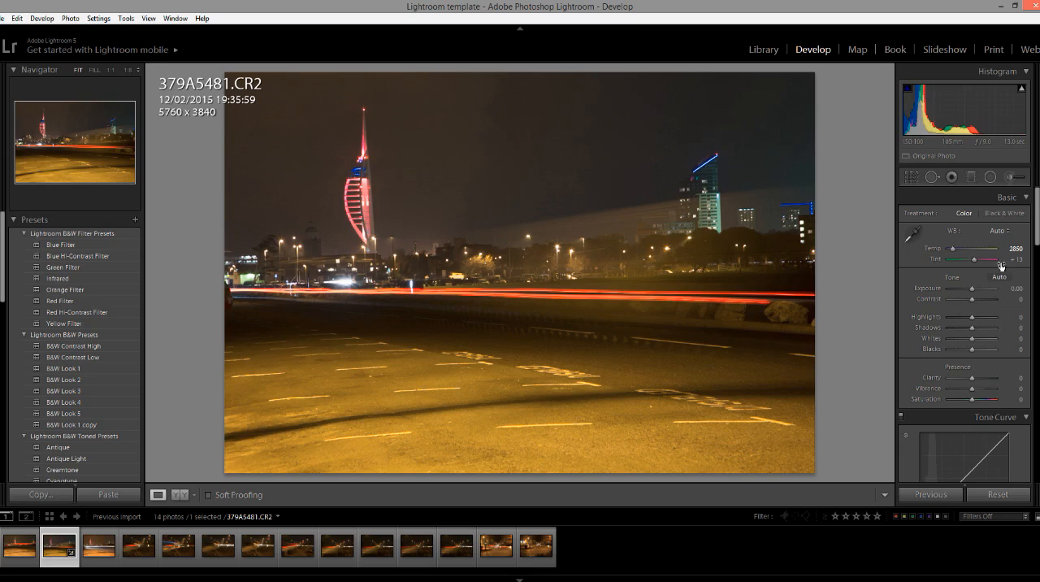
Try the Fluorescent, Tungsten and Flash white balance presets in turn on photo 379A5481.CR2.
{"action": "left_click", "coordinate": [1008, 233]}
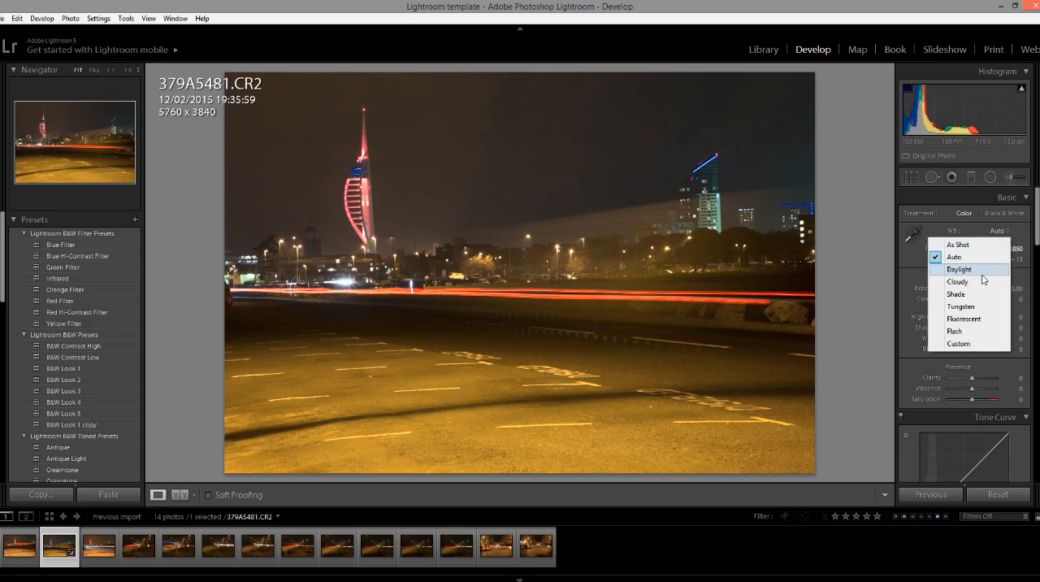
{"action": "left_click", "coordinate": [964, 318]}
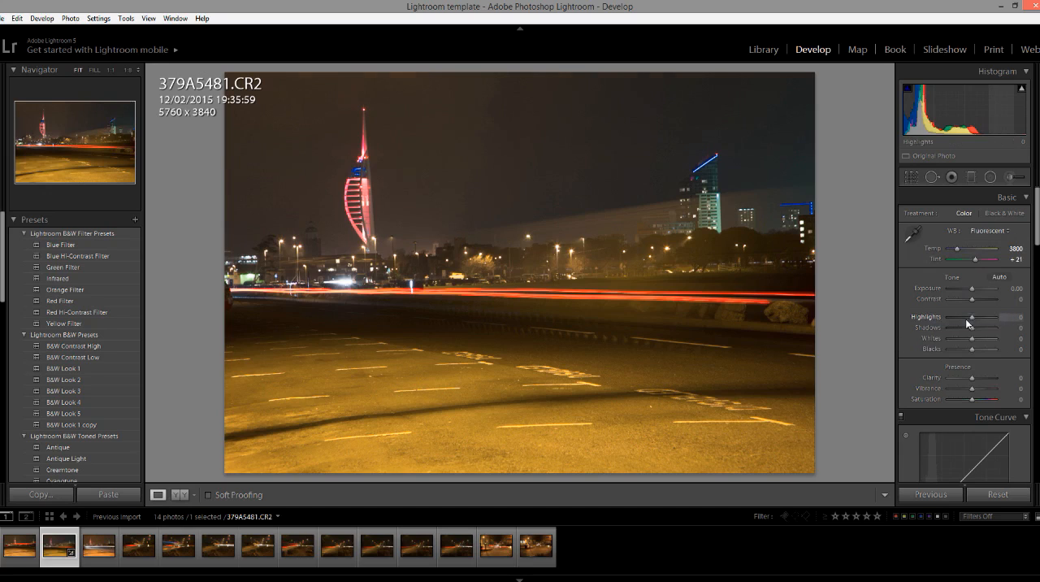
{"action": "left_click", "coordinate": [1001, 235]}
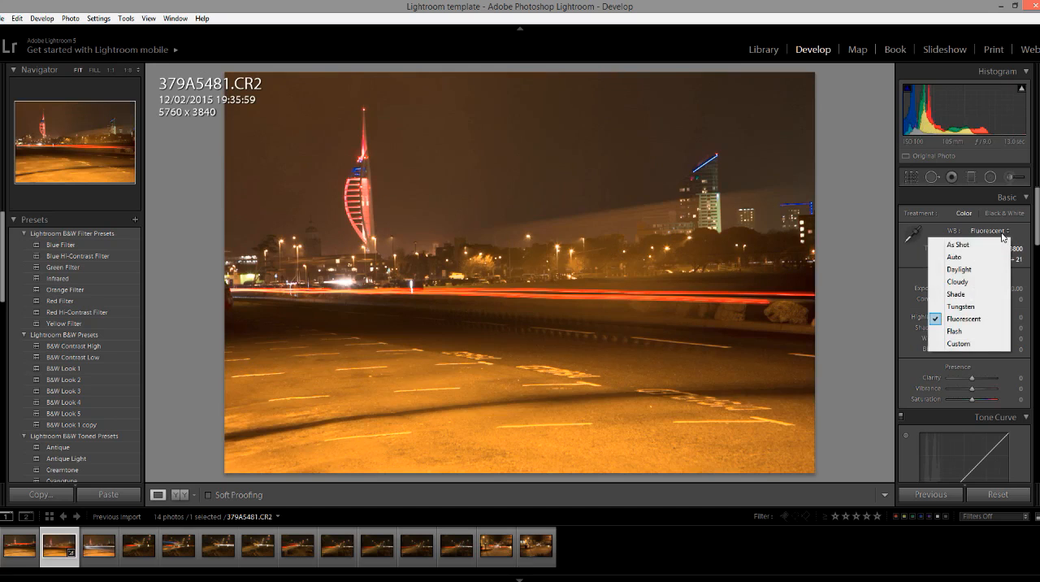
{"action": "left_click", "coordinate": [975, 310]}
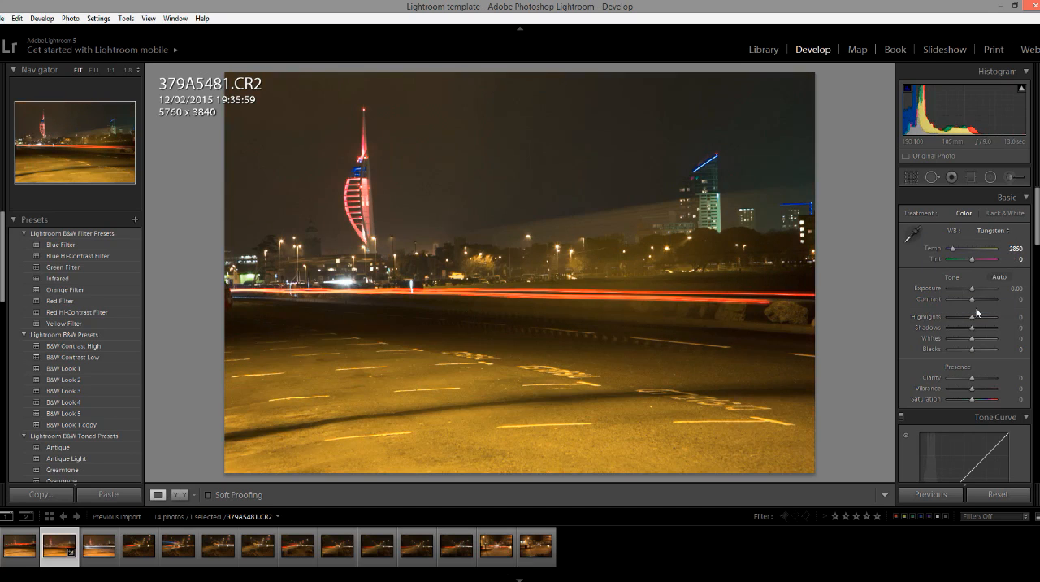
{"action": "left_click", "coordinate": [997, 233]}
{"action": "left_click", "coordinate": [965, 334]}
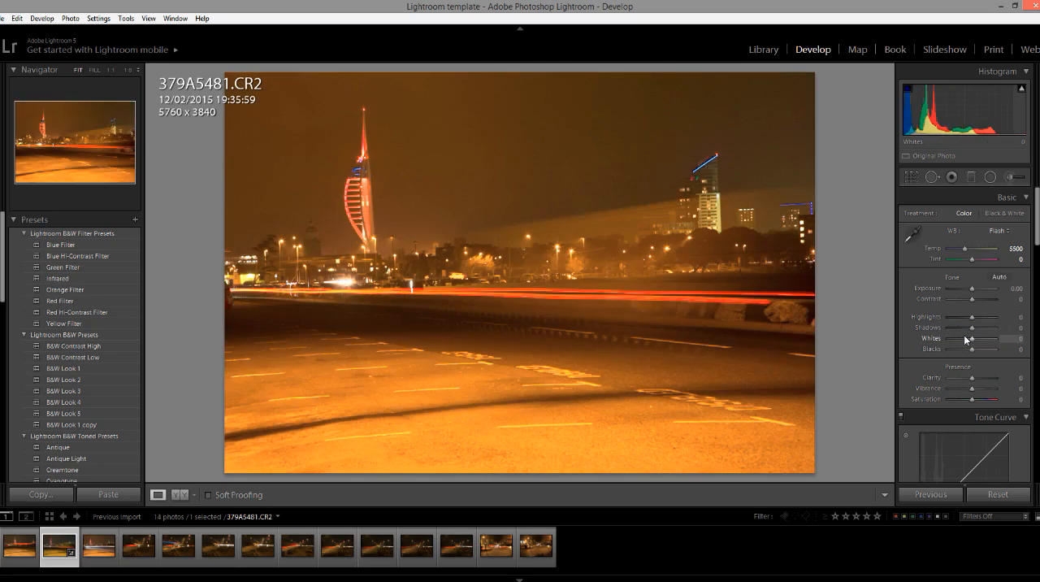
Try the Daylight white balance preset on photo 379A5481.CR2, and return the white balance to Auto.
{"action": "left_click", "coordinate": [1005, 233]}
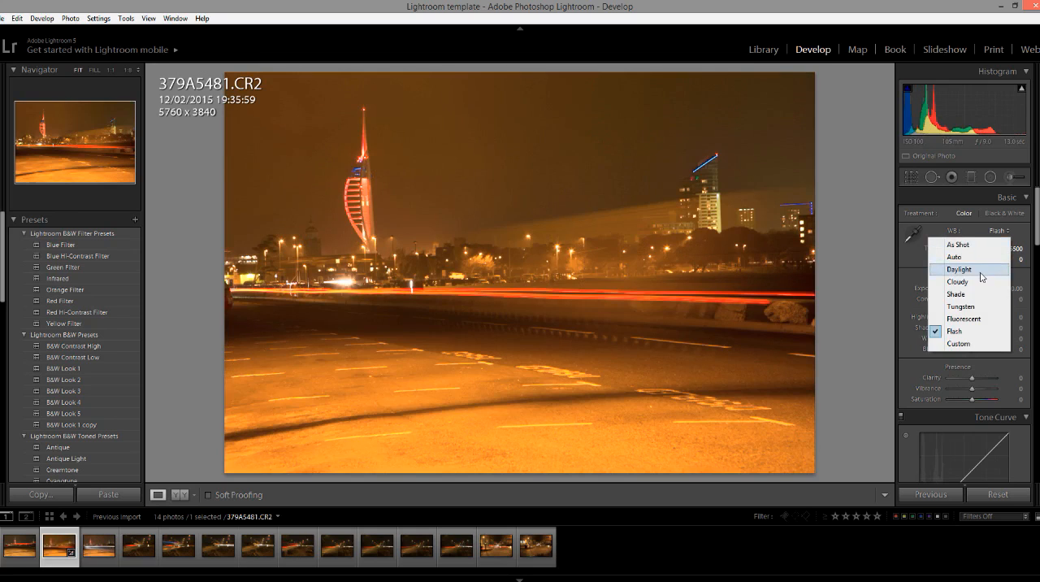
{"action": "left_click", "coordinate": [968, 276]}
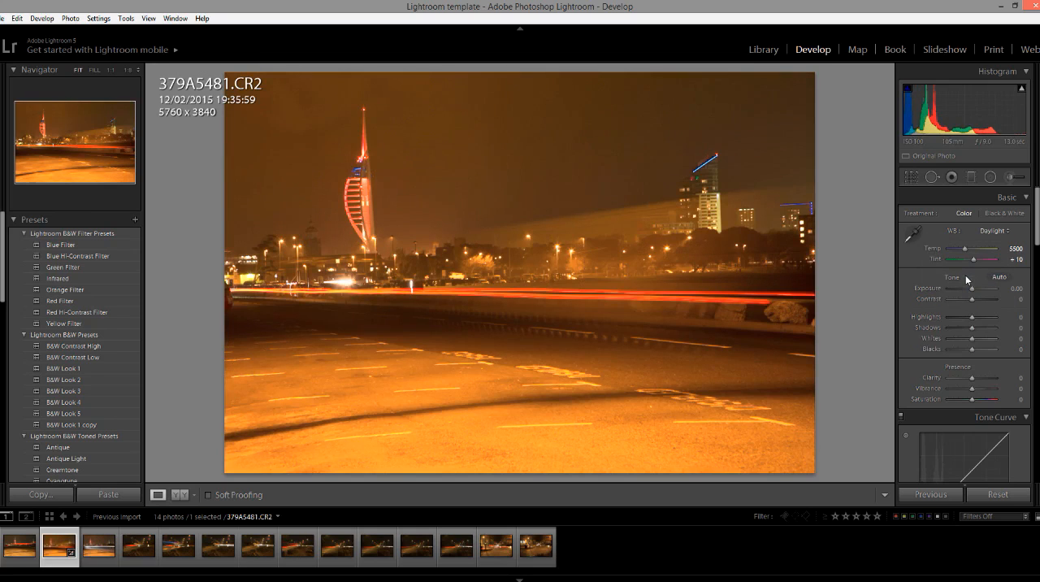
{"action": "left_click", "coordinate": [992, 234]}
{"action": "left_click", "coordinate": [975, 264]}
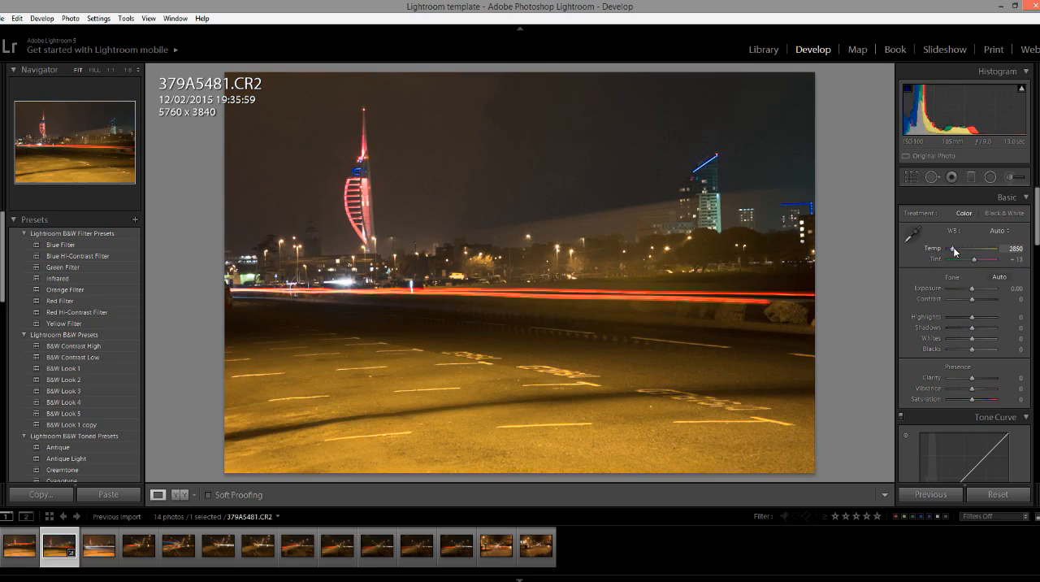
Cool the photo's white balance temperature to 2476 and lower the overall exposure to −0.36.
{"action": "left_click_drag", "start_coordinate": [954, 252], "coordinate": [953, 251]}
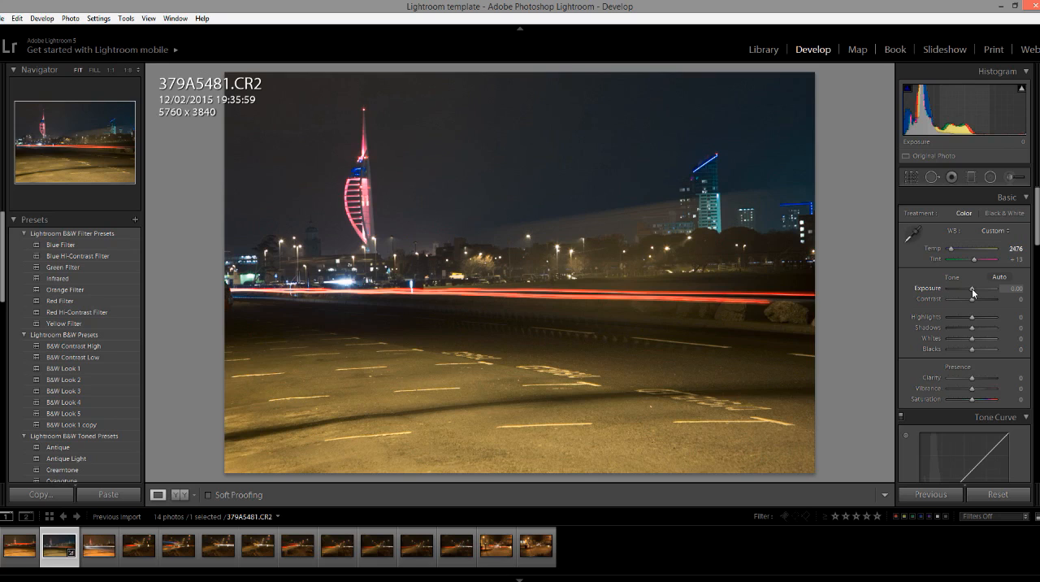
{"action": "left_click_drag", "start_coordinate": [972, 288], "coordinate": [970, 288]}
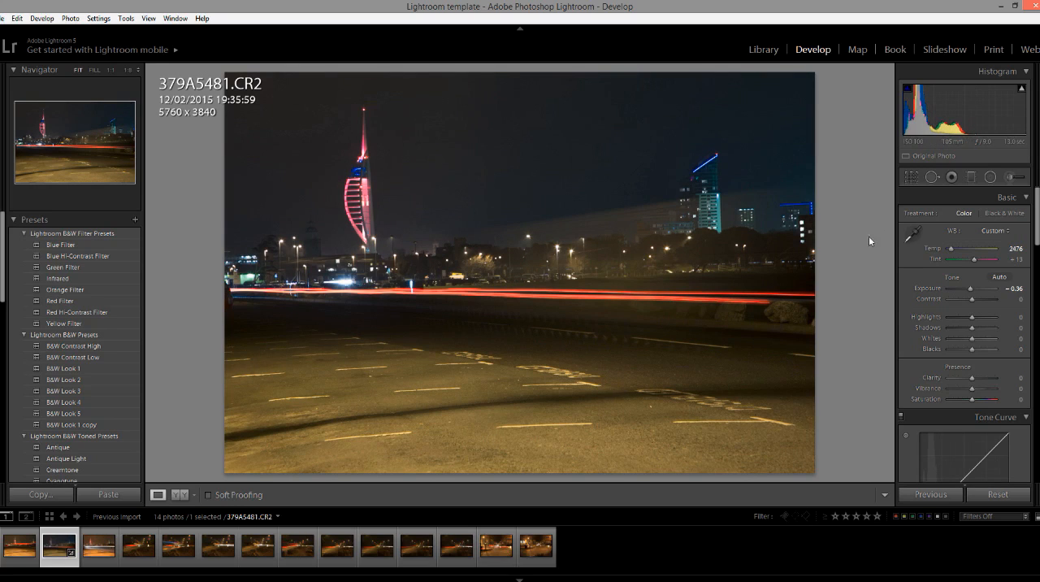
Set up the Adjustment Brush with the Exposure effect and a value of −0.69.
{"action": "left_click", "coordinate": [1011, 178]}
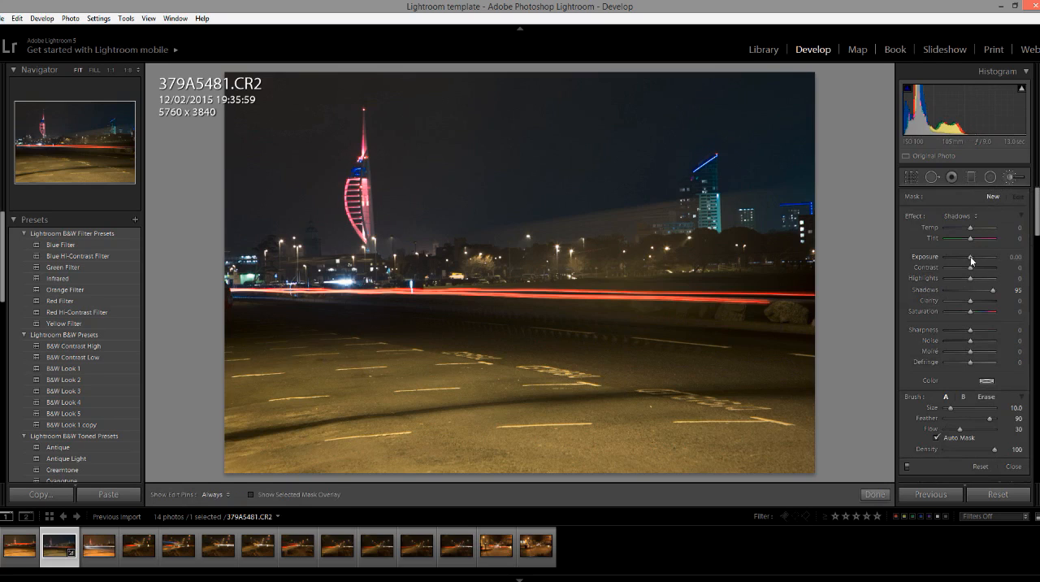
{"action": "left_click_drag", "start_coordinate": [970, 258], "coordinate": [972, 258]}
{"action": "left_click", "coordinate": [971, 217]}
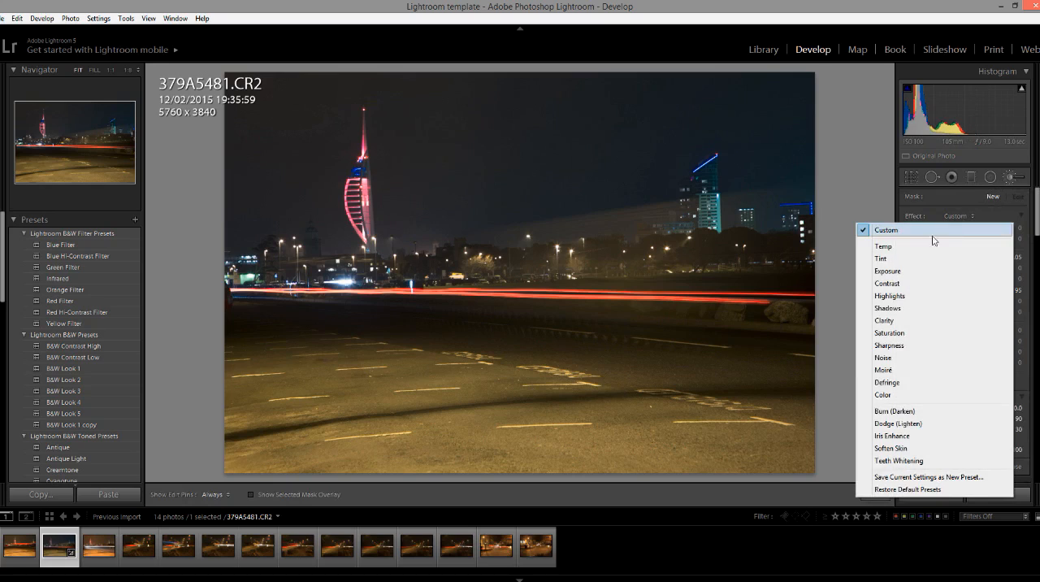
{"action": "left_click", "coordinate": [934, 269]}
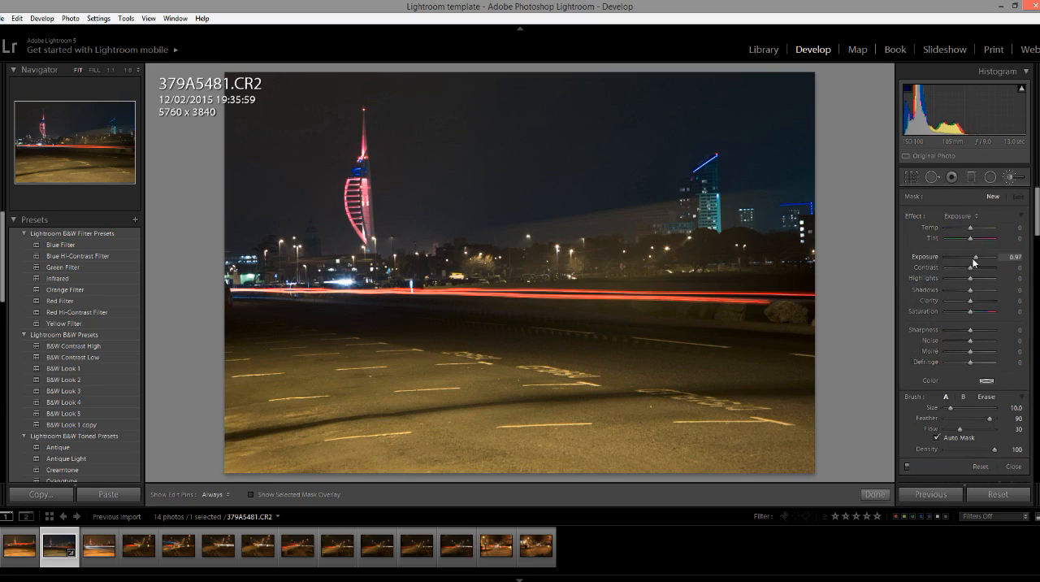
{"action": "left_click_drag", "start_coordinate": [975, 257], "coordinate": [966, 257]}
{"action": "left_click", "coordinate": [974, 216]}
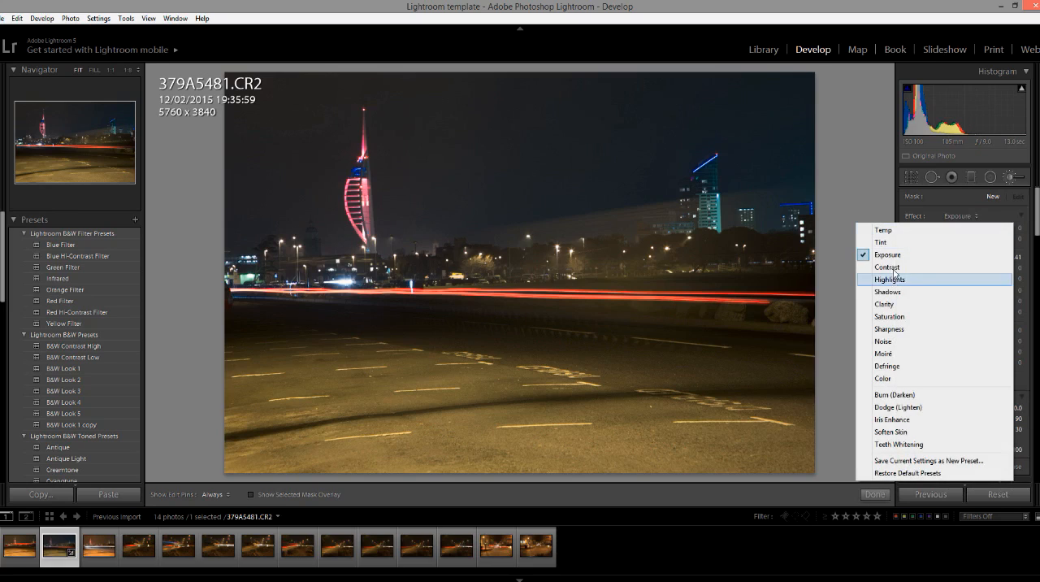
{"action": "left_click", "coordinate": [879, 203]}
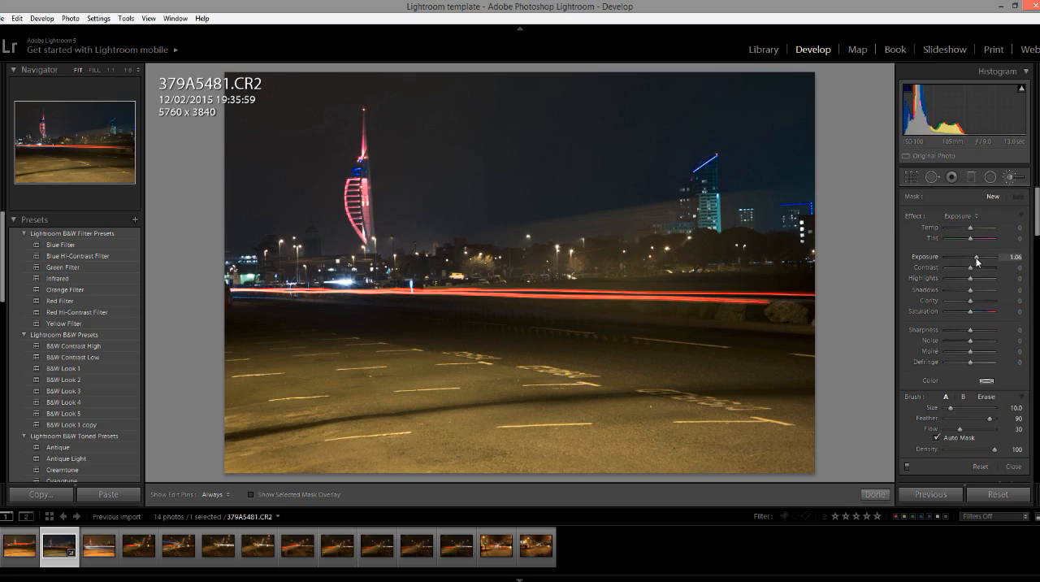
{"action": "left_click_drag", "start_coordinate": [977, 260], "coordinate": [964, 260]}
Brush the darkening adjustment over the tarmac foreground below the light trails, checking its coverage with the selected mask overlay.
{"action": "left_click_drag", "start_coordinate": [522, 371], "coordinate": [322, 378]}
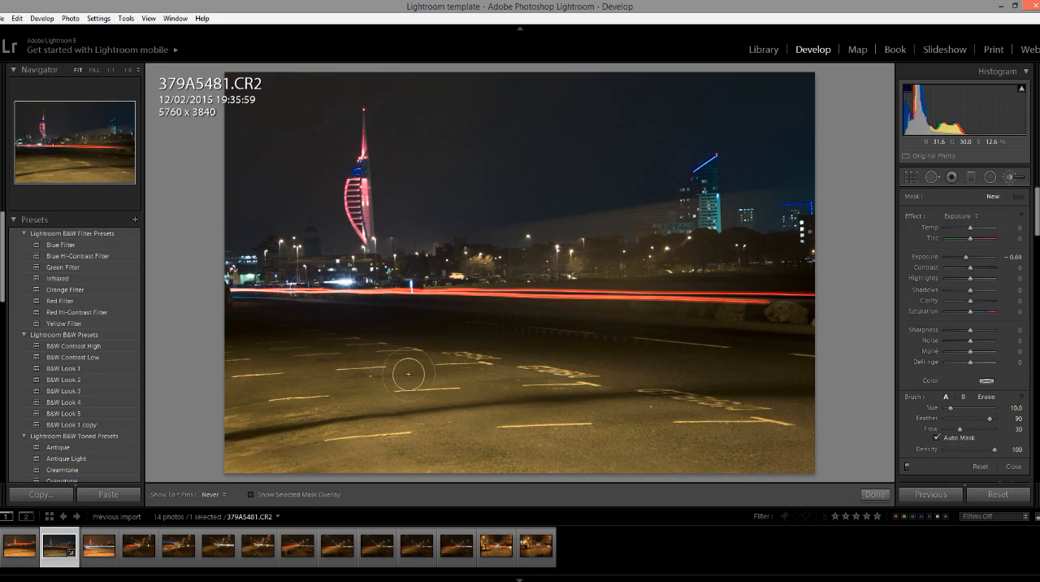
{"action": "mouse_move", "coordinate": [408, 374]}
{"action": "left_mouse_down"}
{"action": "mouse_move", "coordinate": [255, 383]}
{"action": "mouse_move", "coordinate": [538, 370]}
{"action": "mouse_move", "coordinate": [385, 370]}
{"action": "left_mouse_up"}
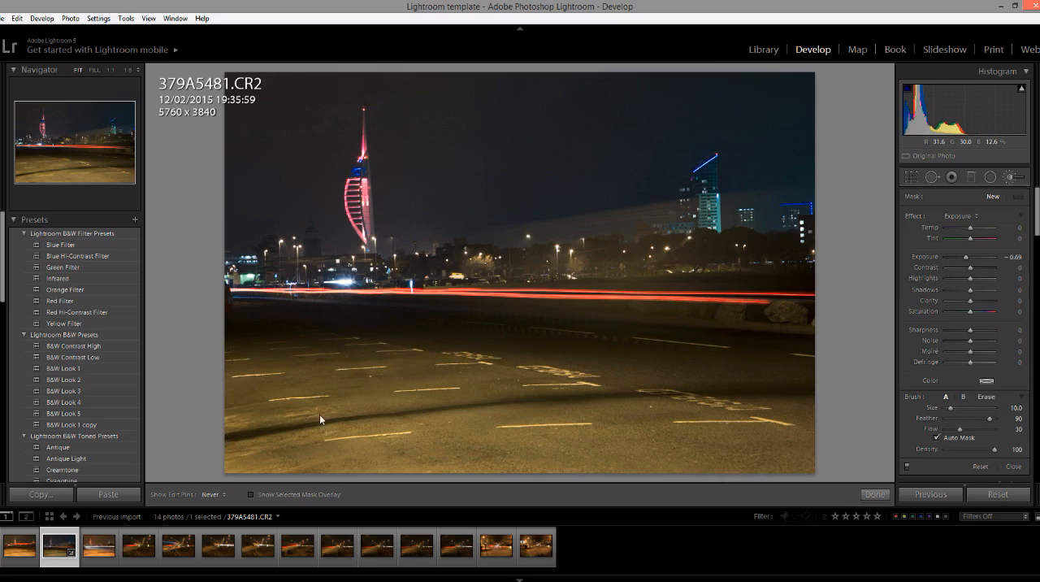
{"action": "left_click", "coordinate": [255, 496]}
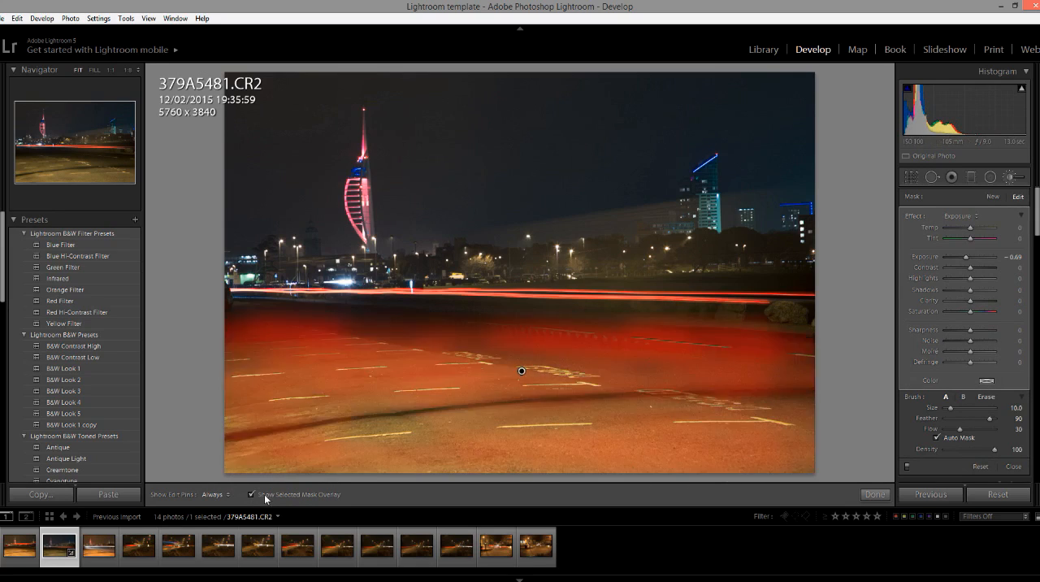
{"action": "key", "text": "h"}
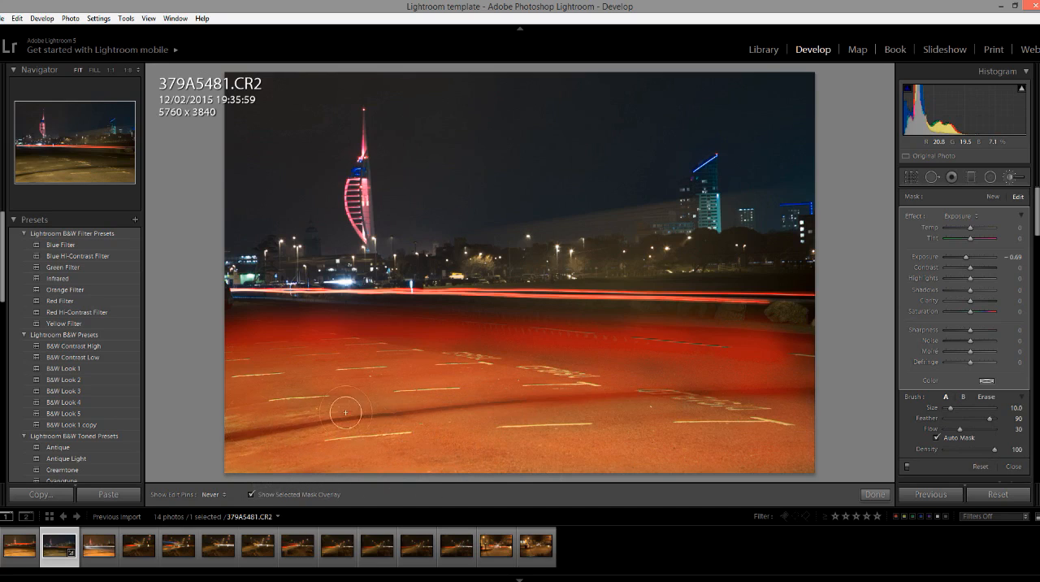
{"action": "key", "text": "h"}
{"action": "left_click", "coordinate": [251, 494]}
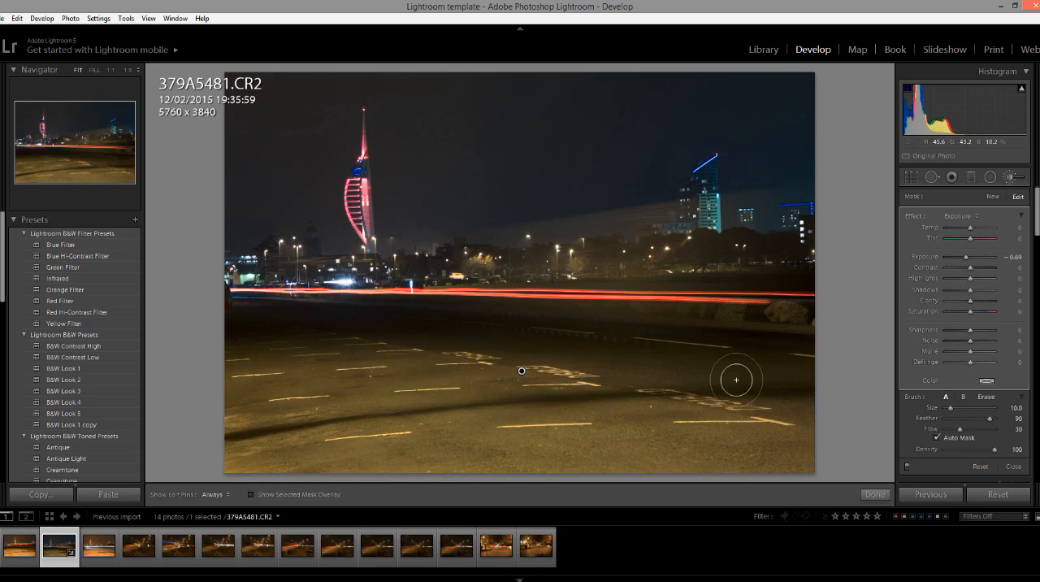
Lower the brushed foreground's exposure to −2.16 and finish the brush adjustment.
{"action": "mouse_move", "coordinate": [967, 256]}
{"action": "left_mouse_down"}
{"action": "mouse_move", "coordinate": [953, 259]}
{"action": "mouse_move", "coordinate": [991, 263]}
{"action": "mouse_move", "coordinate": [956, 260]}
{"action": "left_mouse_up"}
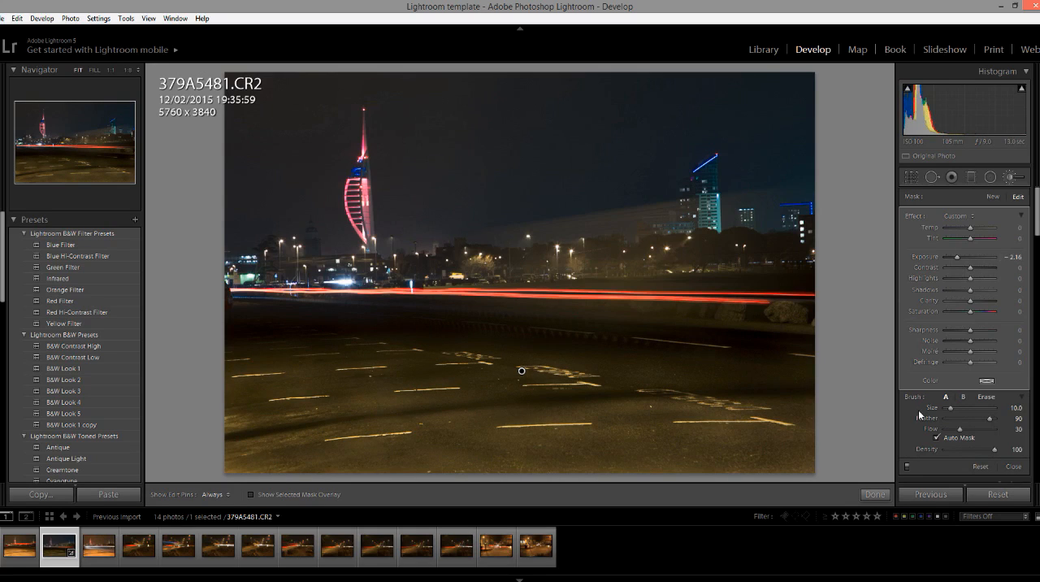
{"action": "left_click", "coordinate": [875, 494]}
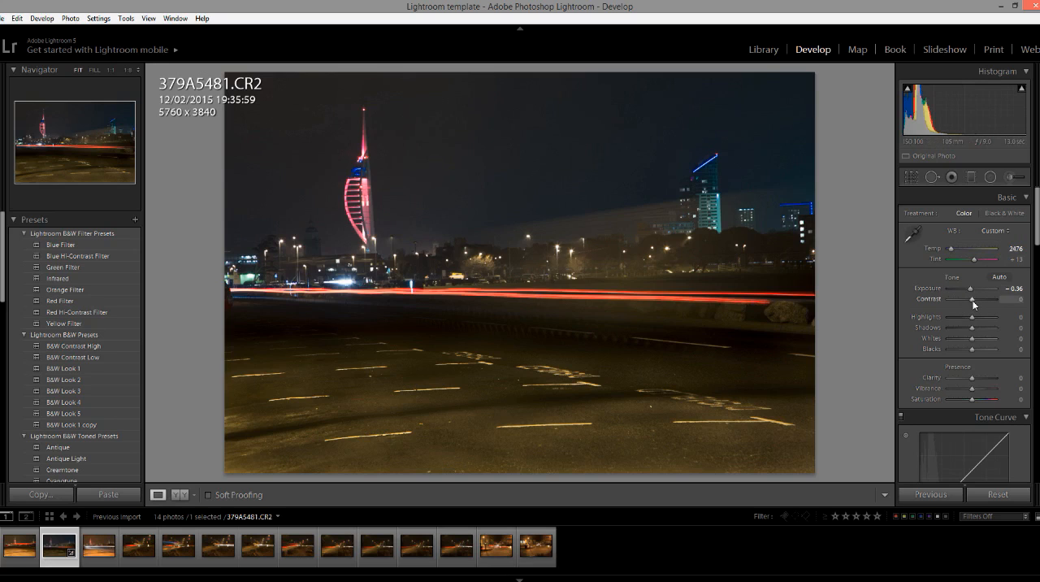
Set the photo's basic adjustments to contrast +21, shadows −48 and vibrance +10.
{"action": "left_click_drag", "start_coordinate": [974, 301], "coordinate": [975, 301]}
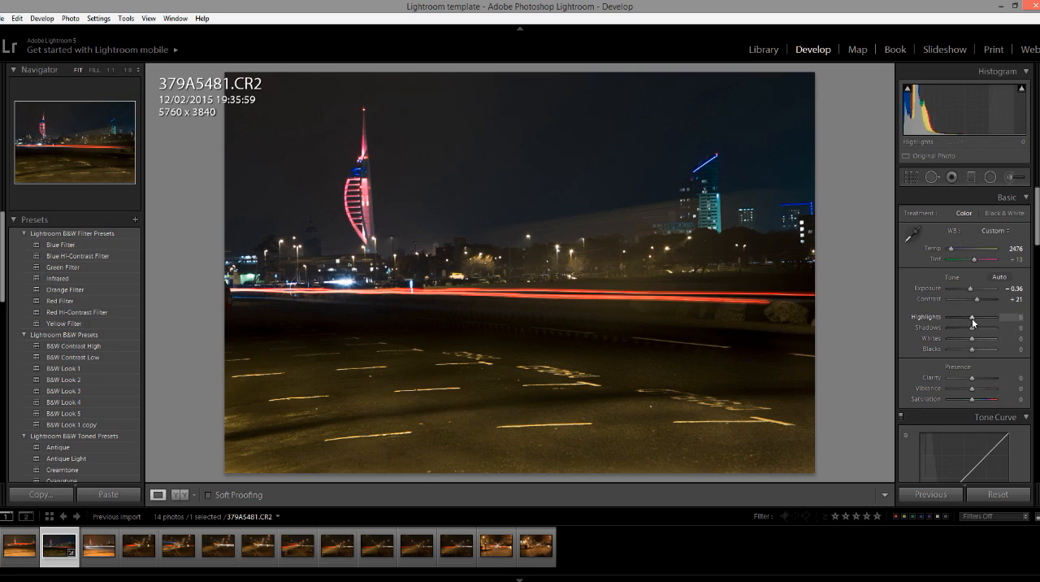
{"action": "mouse_move", "coordinate": [970, 329]}
{"action": "left_mouse_down"}
{"action": "mouse_move", "coordinate": [979, 331]}
{"action": "mouse_move", "coordinate": [957, 331]}
{"action": "left_mouse_up"}
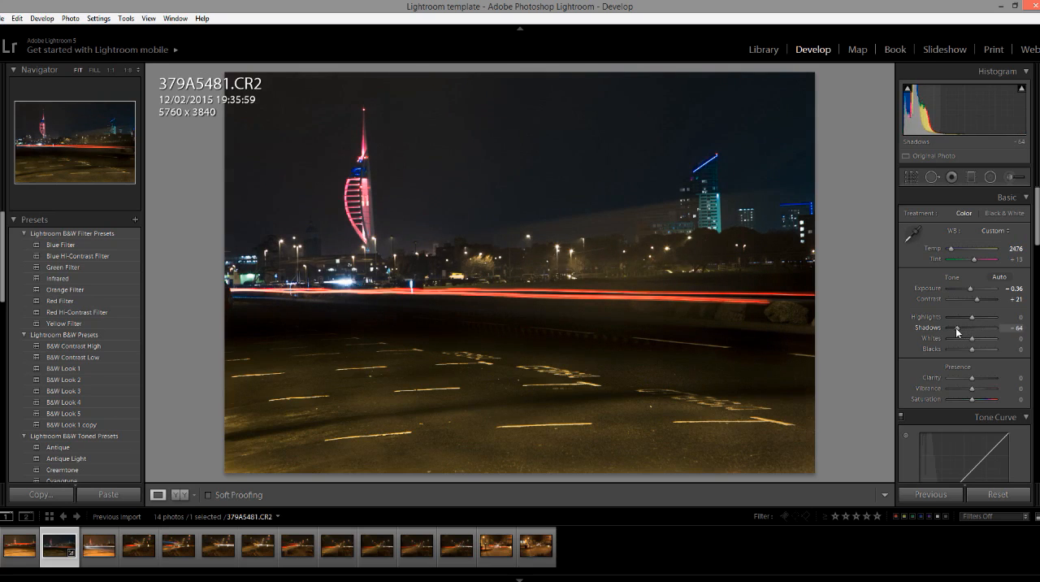
{"action": "left_click_drag", "start_coordinate": [955, 327], "coordinate": [967, 361]}
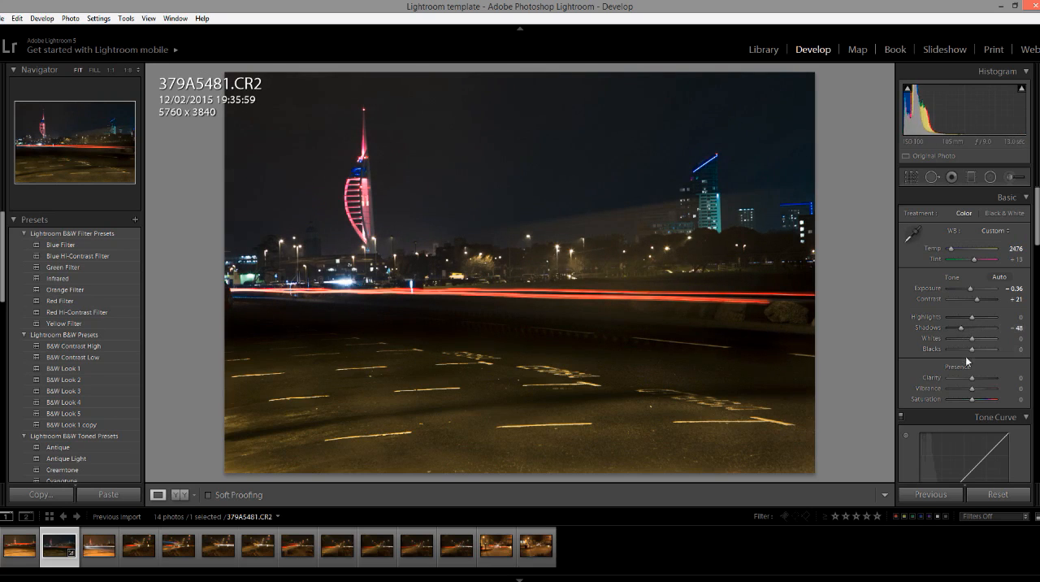
{"action": "scroll", "coordinate": [1032, 268], "scroll_direction": "down", "scroll_amount": 2}
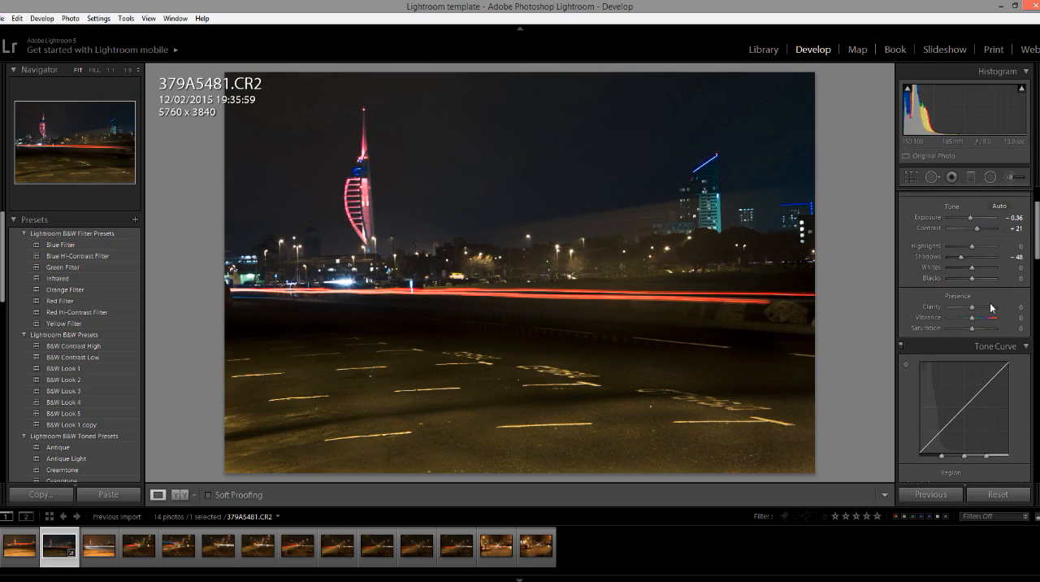
{"action": "scroll", "coordinate": [1037, 255], "scroll_direction": "down", "scroll_amount": 1}
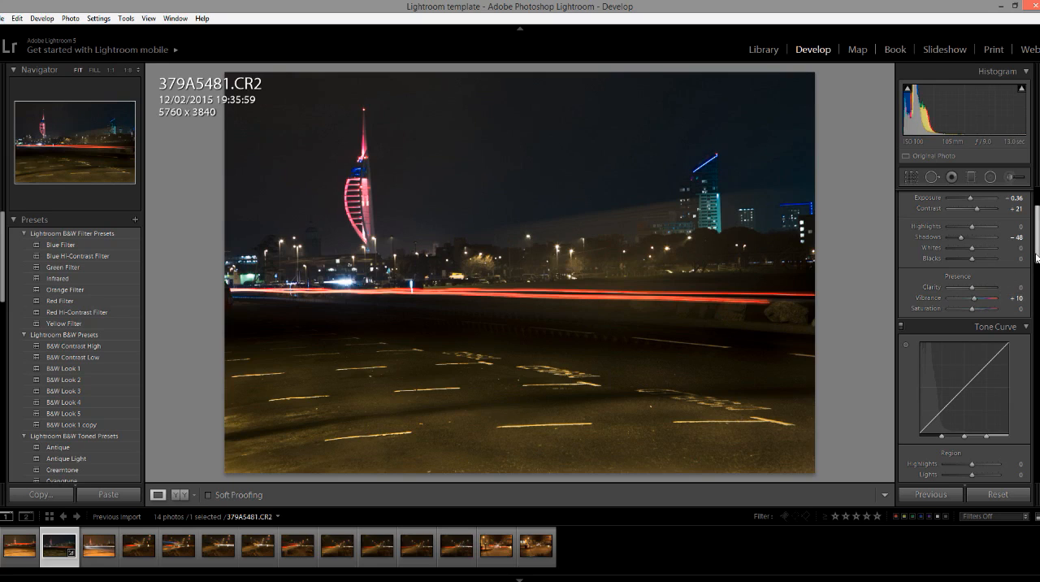
Shape the tone curve by raising Lights to +29 and lowering Shadows to −16.
{"action": "scroll", "coordinate": [1037, 257], "scroll_direction": "down", "scroll_amount": 4}
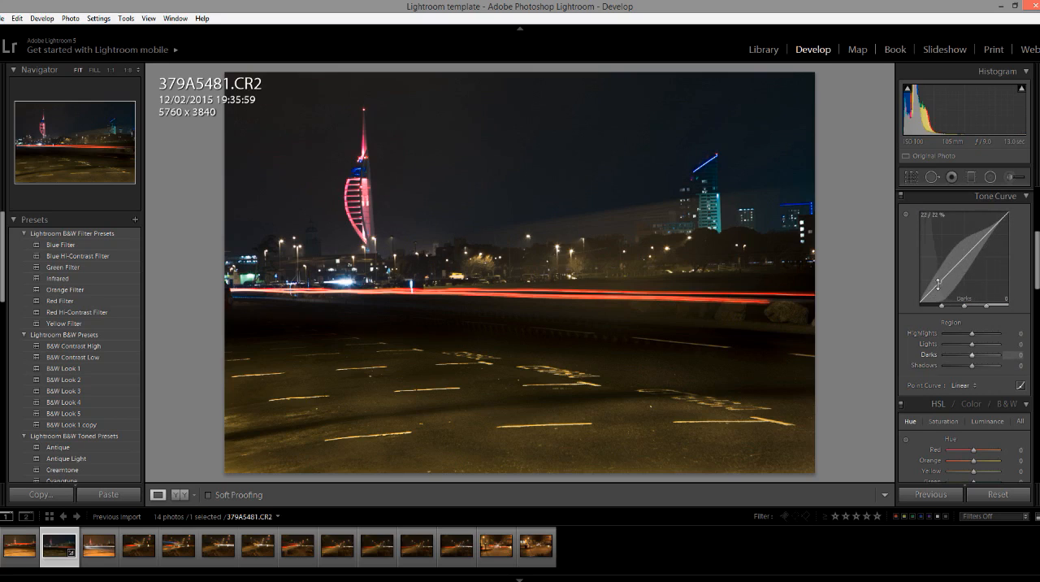
{"action": "left_click_drag", "start_coordinate": [932, 289], "coordinate": [932, 289]}
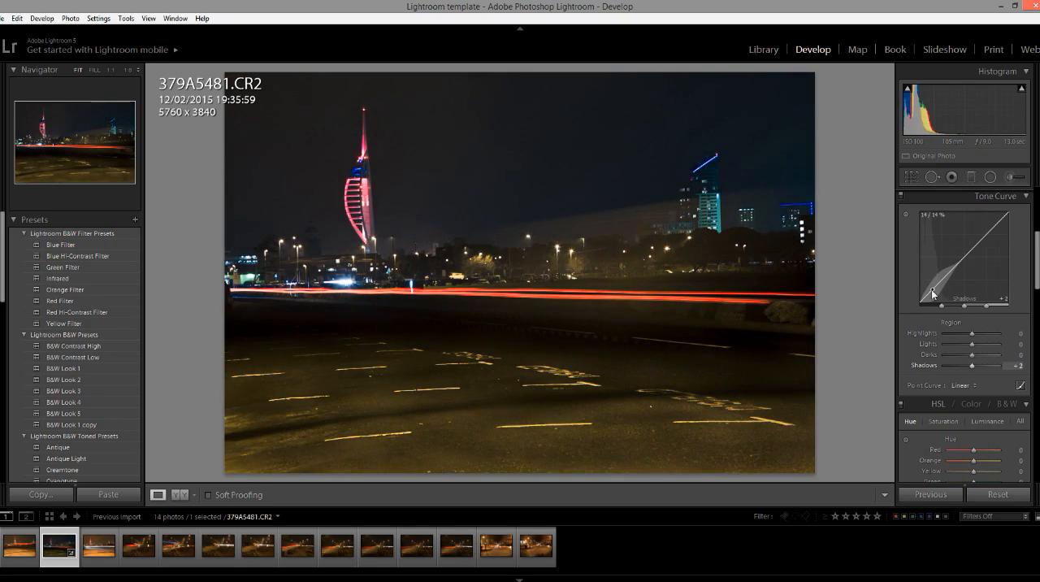
{"action": "left_click_drag", "start_coordinate": [987, 236], "coordinate": [987, 224]}
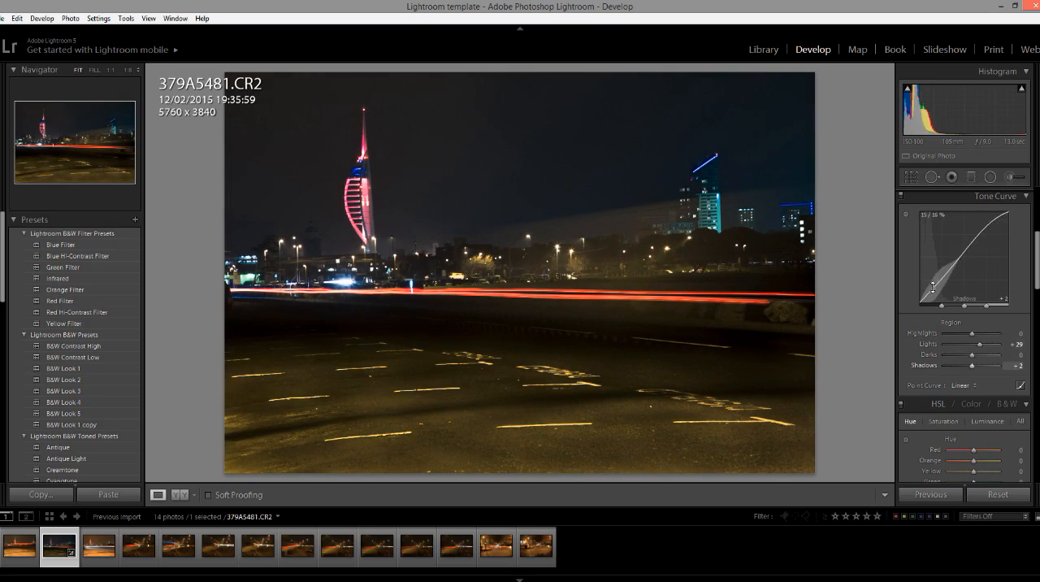
{"action": "left_click_drag", "start_coordinate": [934, 287], "coordinate": [933, 290]}
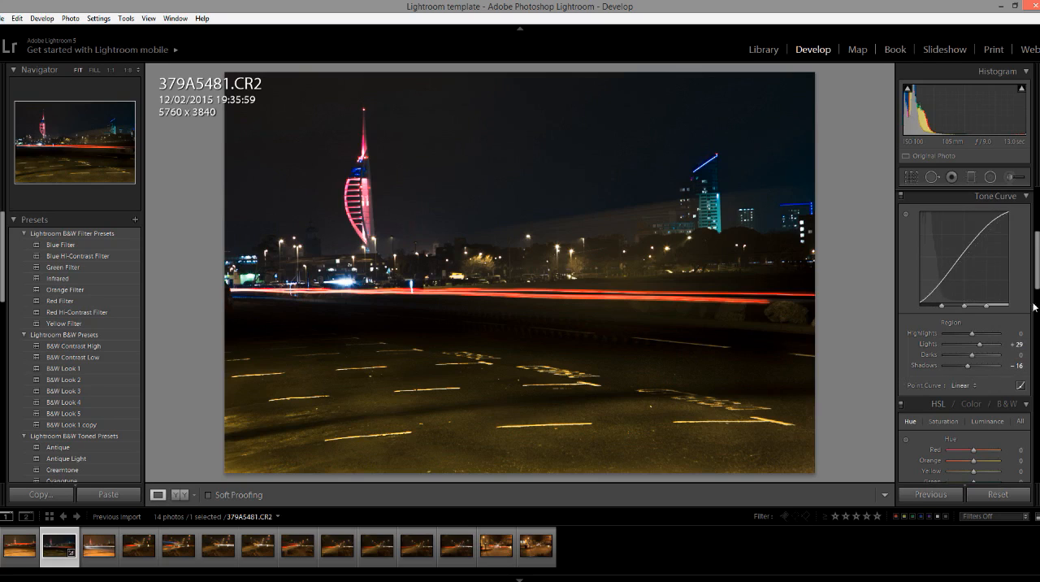
Enable lens profile corrections for the photo with the Default setup.
{"action": "scroll", "coordinate": [1034, 307], "scroll_direction": "down", "scroll_amount": 3}
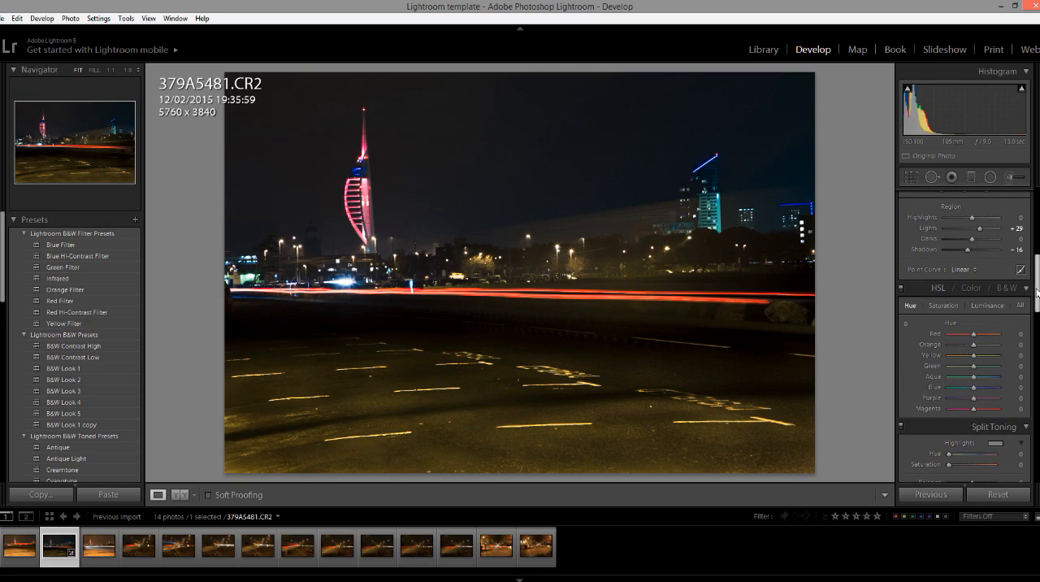
{"action": "left_click_drag", "start_coordinate": [1036, 291], "coordinate": [1036, 368]}
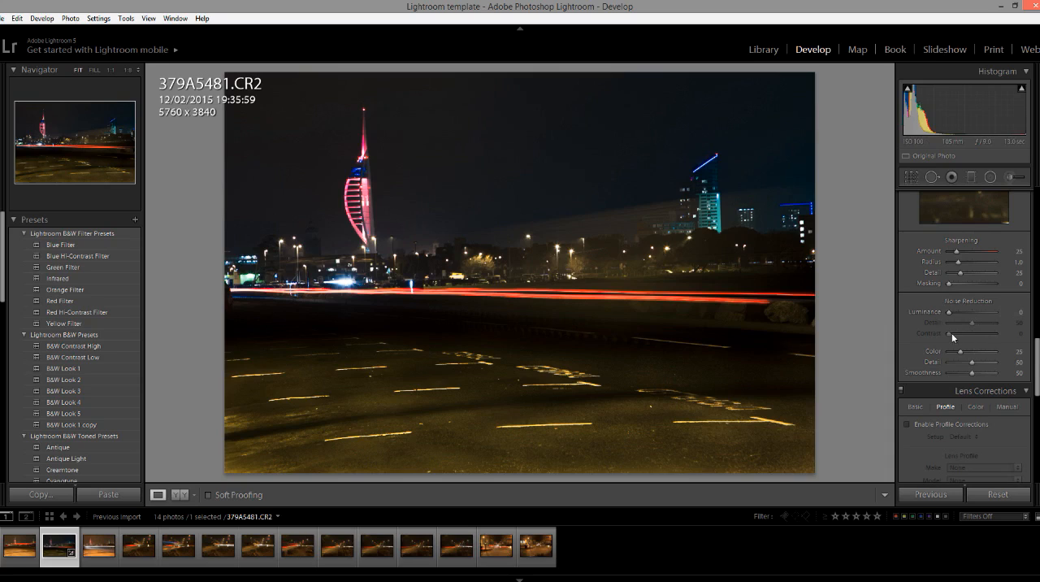
{"action": "left_click", "coordinate": [907, 424]}
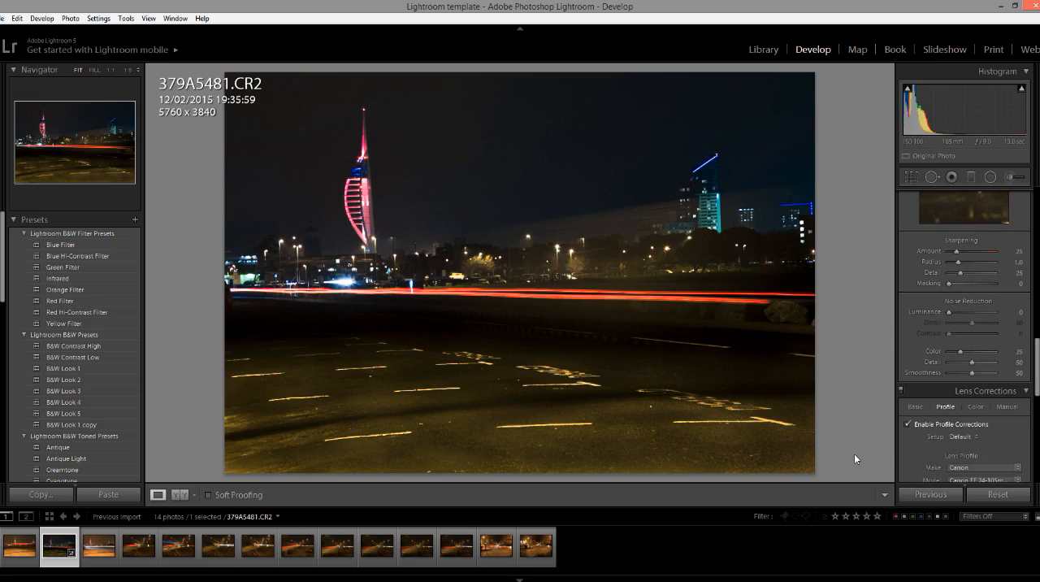
{"action": "scroll", "coordinate": [989, 366], "scroll_direction": "down", "scroll_amount": 3}
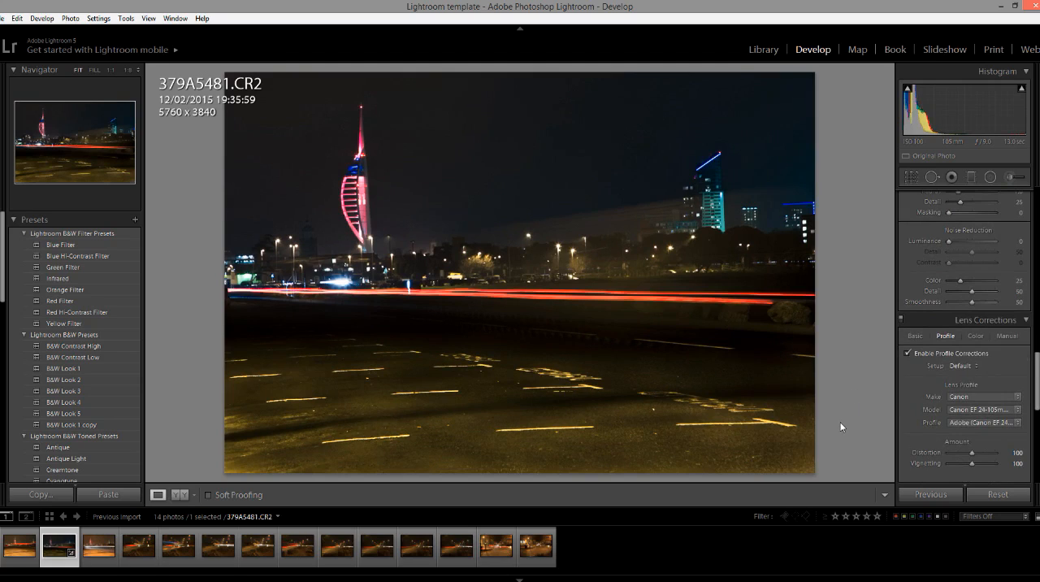
{"action": "scroll", "coordinate": [796, 464], "scroll_direction": "down", "scroll_amount": 2}
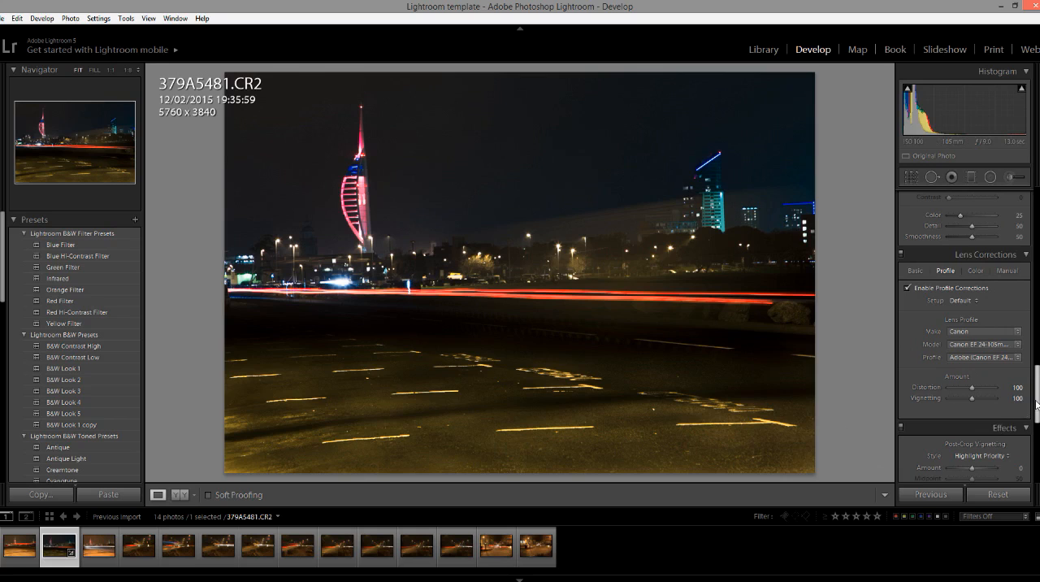
Compare the developed photo 379A5481.CR2 with the unedited 379A5482.CR2, switching back and forth between them.
{"action": "scroll", "coordinate": [967, 336], "scroll_direction": "up", "scroll_amount": 8}
{"action": "scroll", "coordinate": [967, 336], "scroll_direction": "up", "scroll_amount": 3}
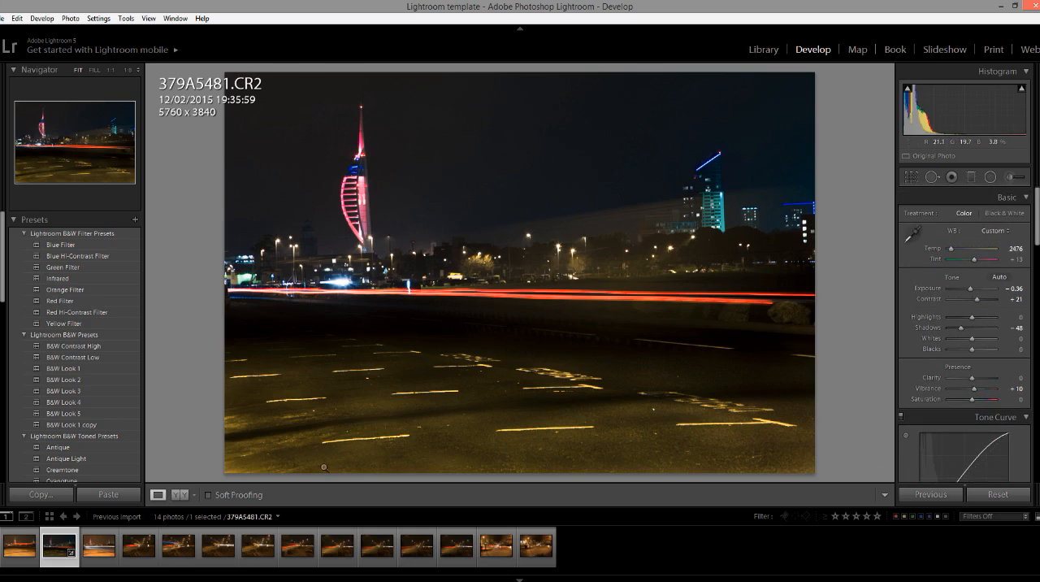
{"action": "left_click", "coordinate": [97, 552]}
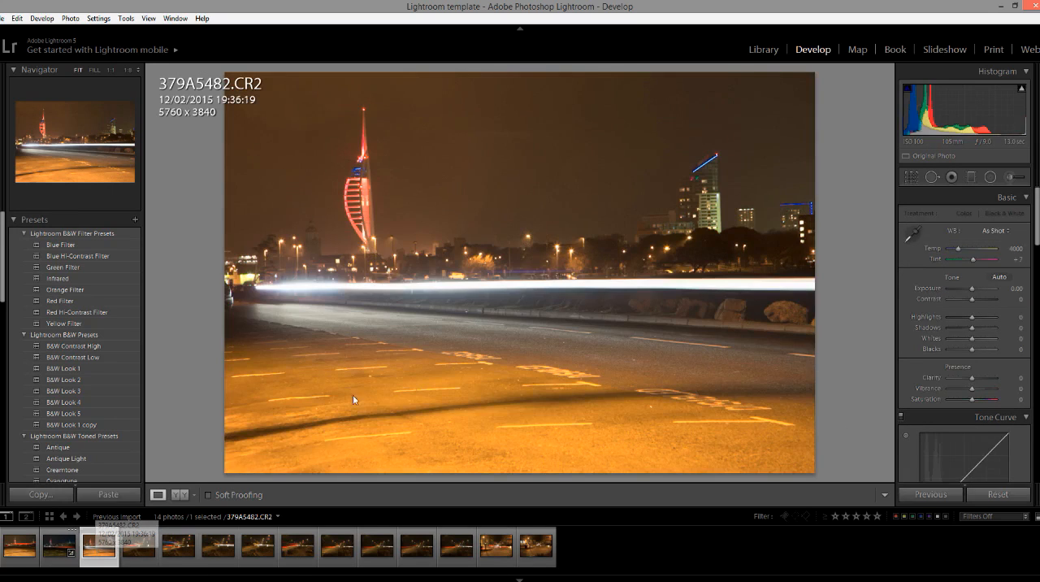
{"action": "left_click", "coordinate": [52, 546]}
{"action": "left_click", "coordinate": [98, 546]}
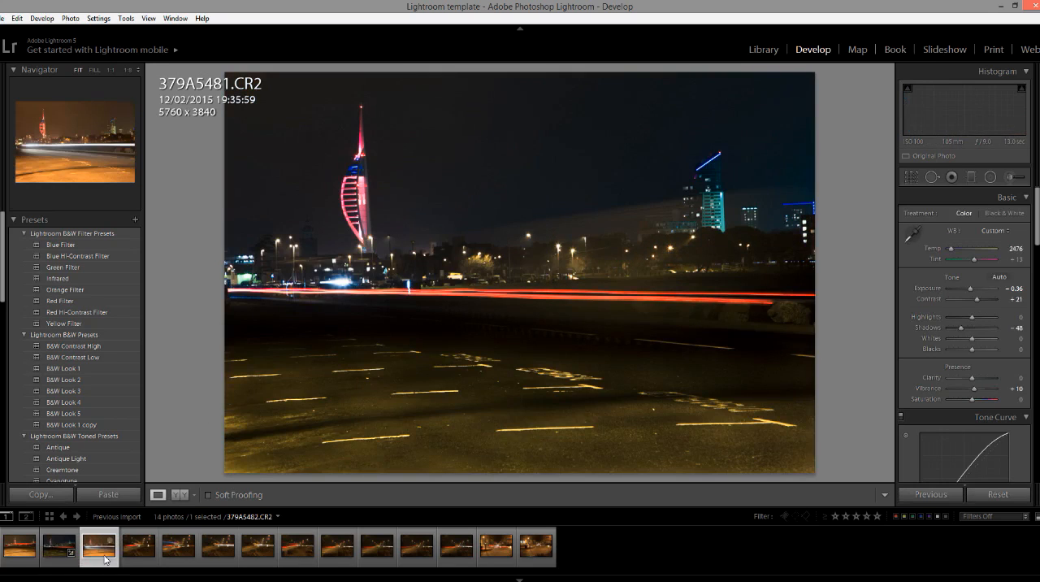
{"action": "left_click", "coordinate": [60, 547]}
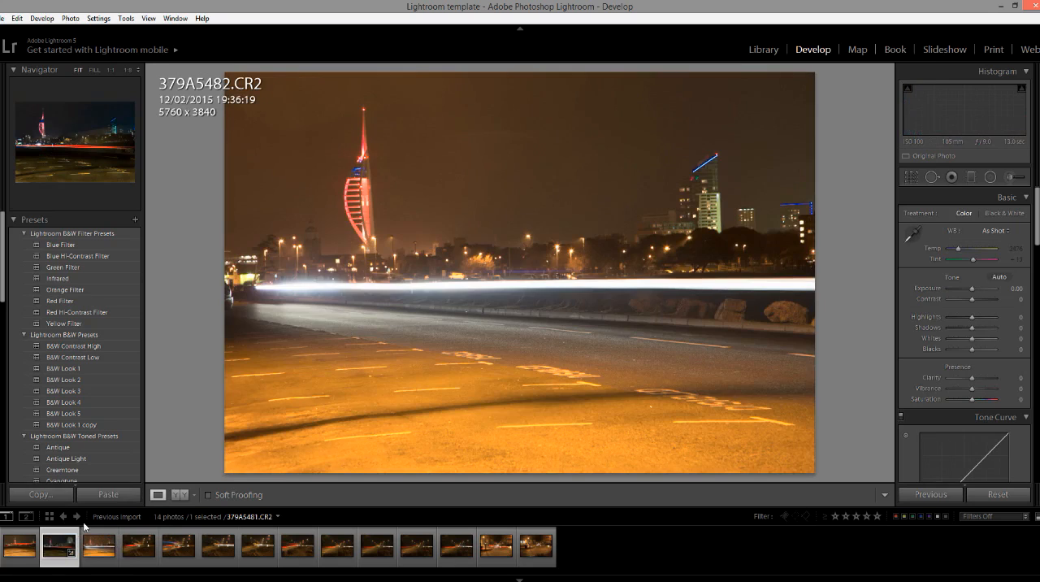
Apply the previous photo's develop settings from 379A5481.CR2 to 379A5482.CR2 and compare the two photos.
{"action": "left_click", "coordinate": [98, 546]}
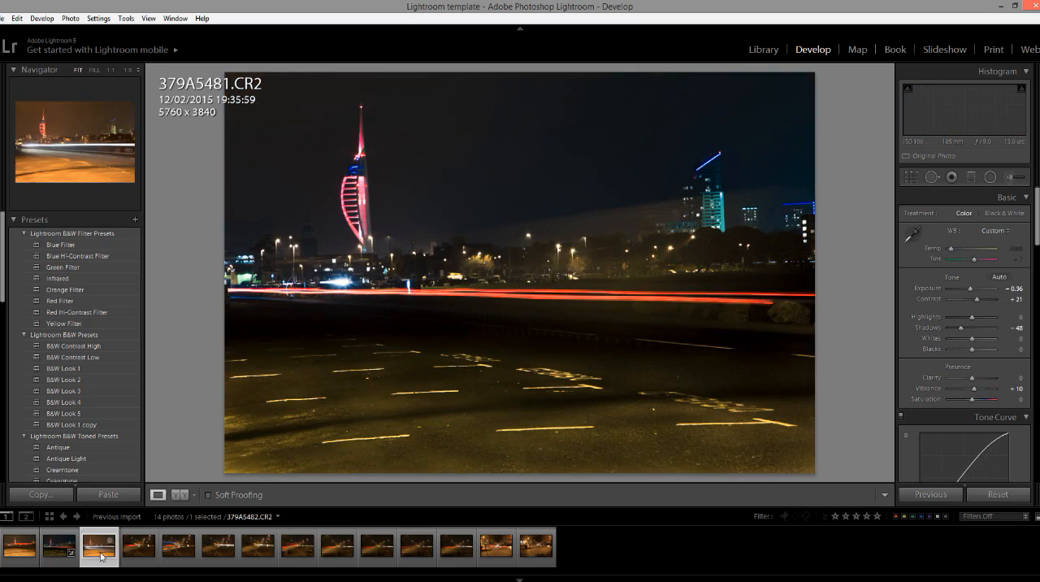
{"action": "left_click", "coordinate": [51, 551]}
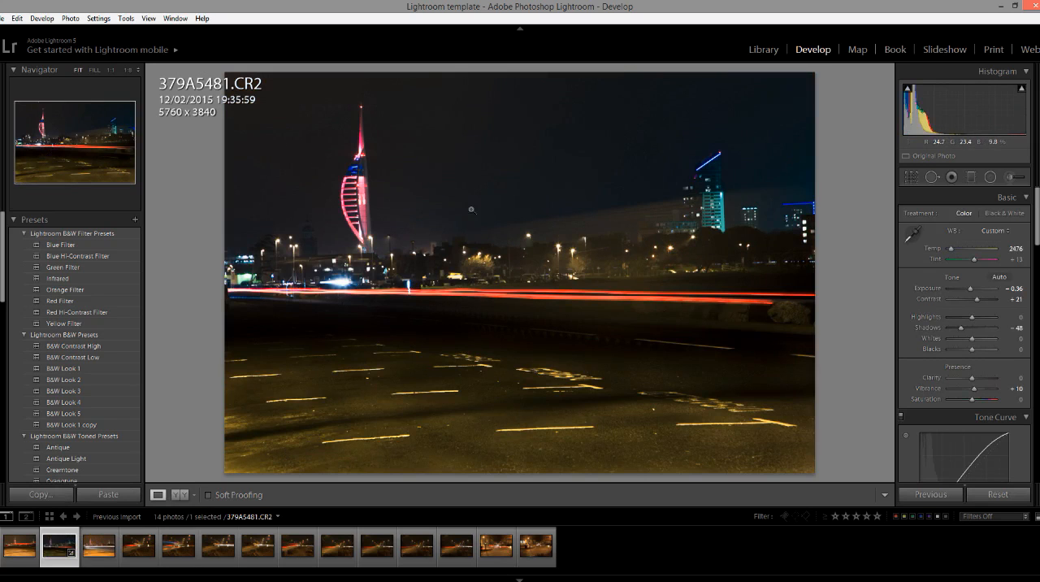
{"action": "left_click", "coordinate": [104, 559]}
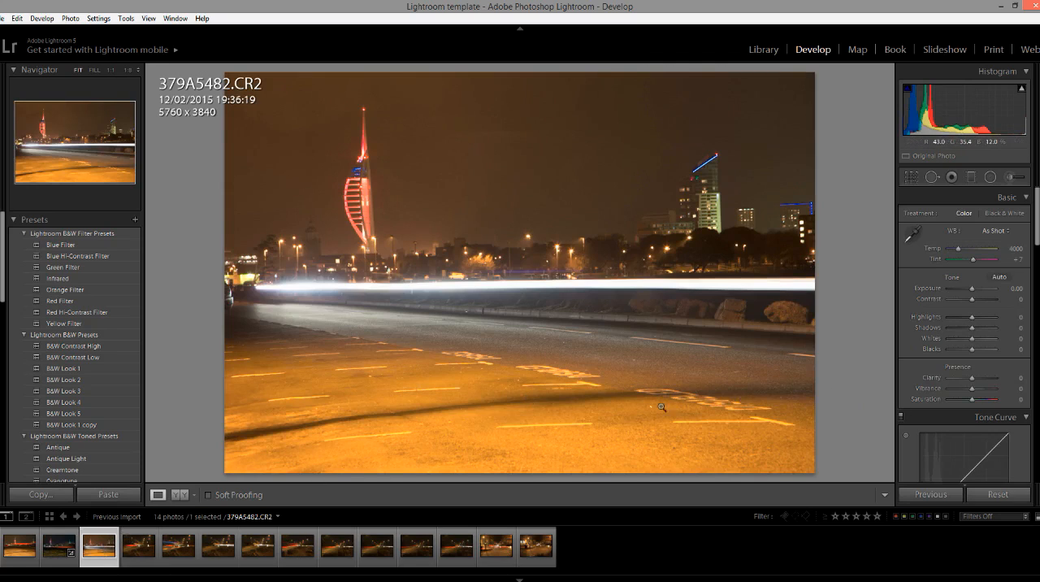
{"action": "left_click", "coordinate": [931, 494]}
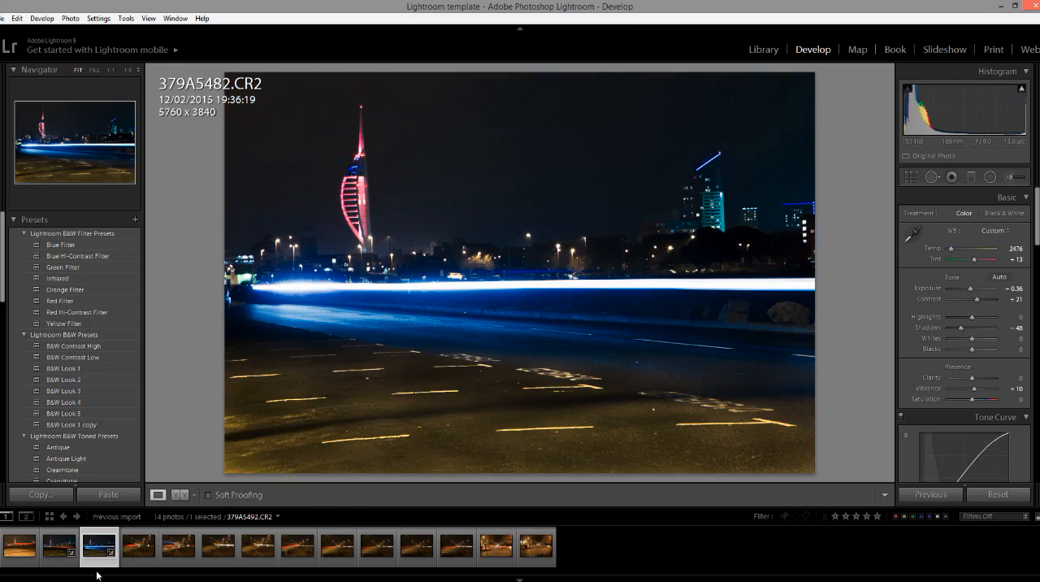
{"action": "left_click", "coordinate": [55, 555]}
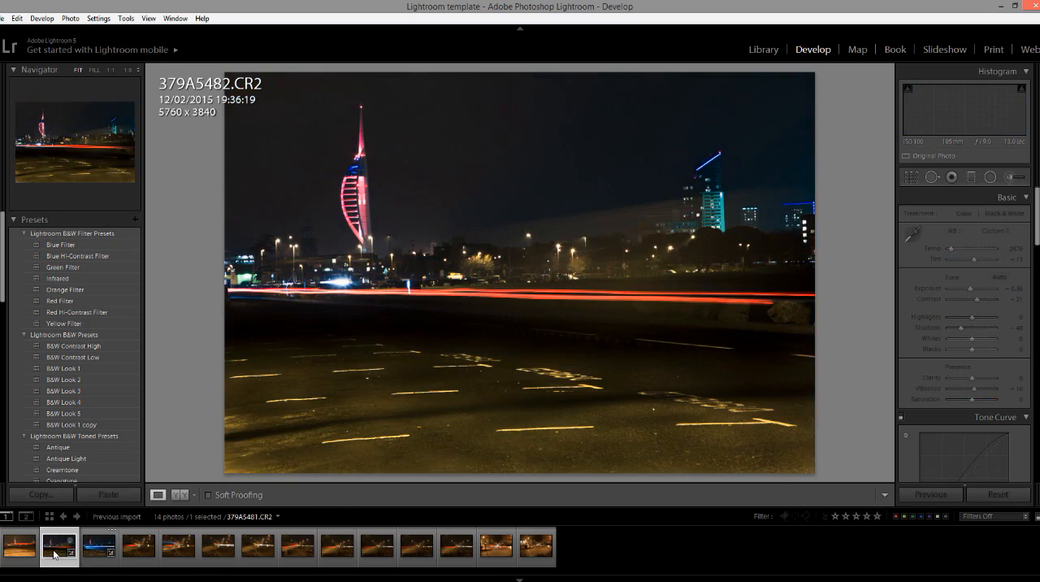
{"action": "left_click", "coordinate": [96, 556]}
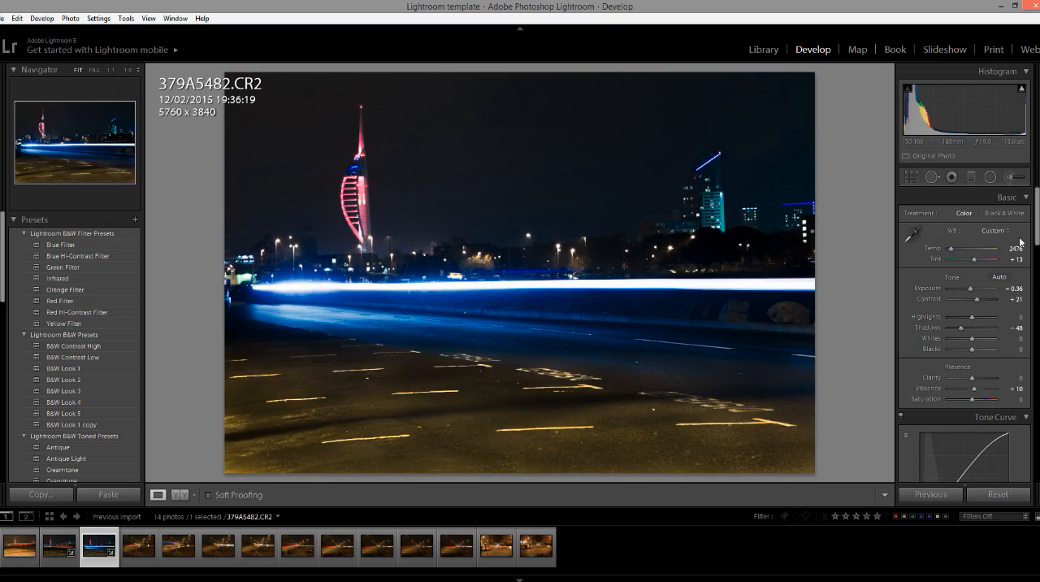
Lower the tone curve's Lights to −32 on 379A5482.CR2 to tame the bright blue-white light trail.
{"action": "key", "text": "F8"}
{"action": "key", "text": "F8"}
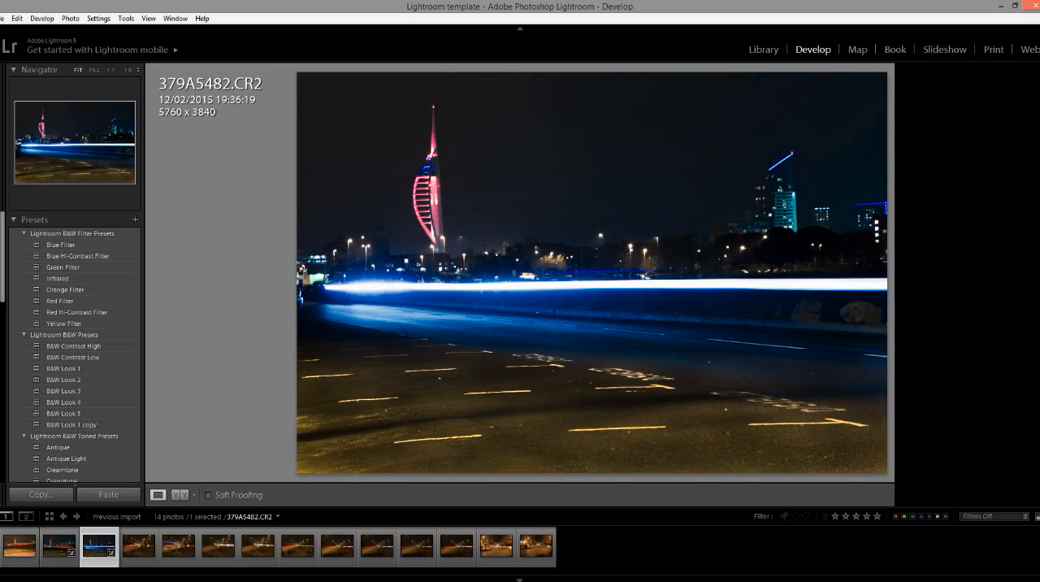
{"action": "scroll", "coordinate": [967, 333], "scroll_direction": "down", "scroll_amount": 3}
{"action": "scroll", "coordinate": [966, 333], "scroll_direction": "down", "scroll_amount": 2}
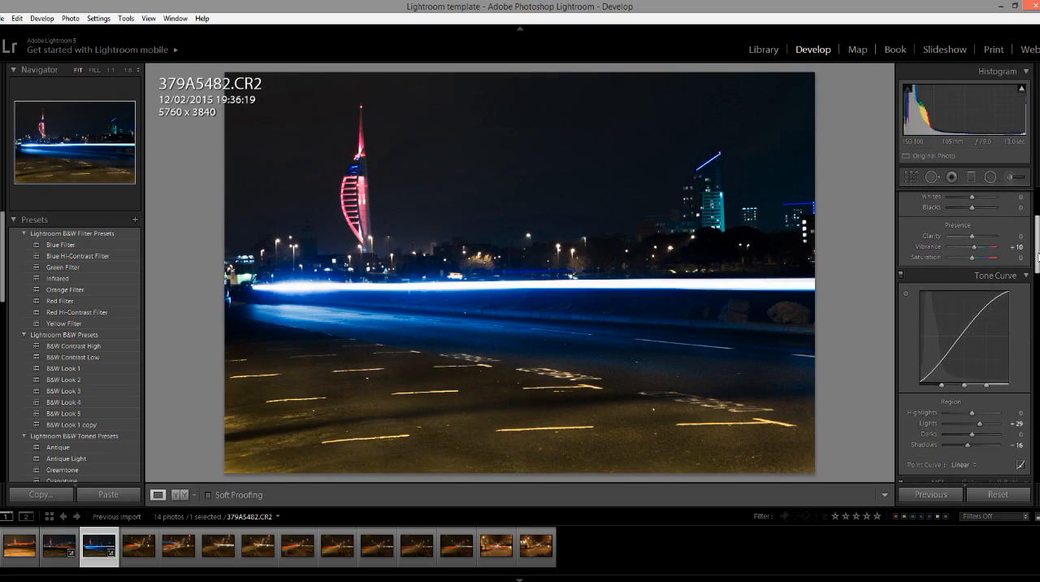
{"action": "mouse_move", "coordinate": [971, 387]}
{"action": "left_mouse_down"}
{"action": "mouse_move", "coordinate": [943, 388]}
{"action": "mouse_move", "coordinate": [964, 387]}
{"action": "left_mouse_up"}
{"action": "double_click", "coordinate": [963, 385]}
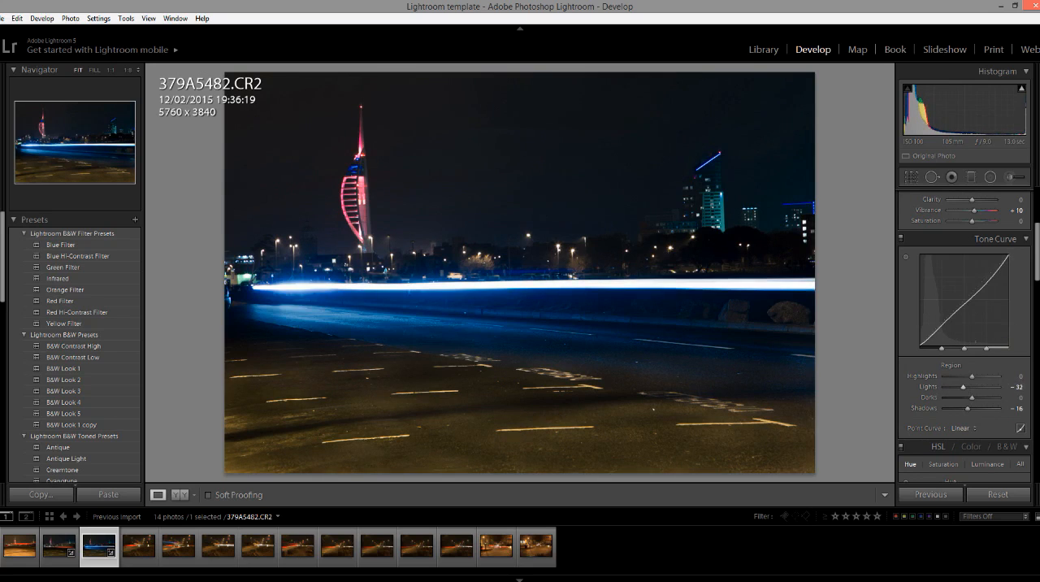
{"action": "scroll", "coordinate": [1036, 239], "scroll_direction": "up", "scroll_amount": 3}
{"action": "scroll", "coordinate": [1036, 238], "scroll_direction": "up", "scroll_amount": 2}
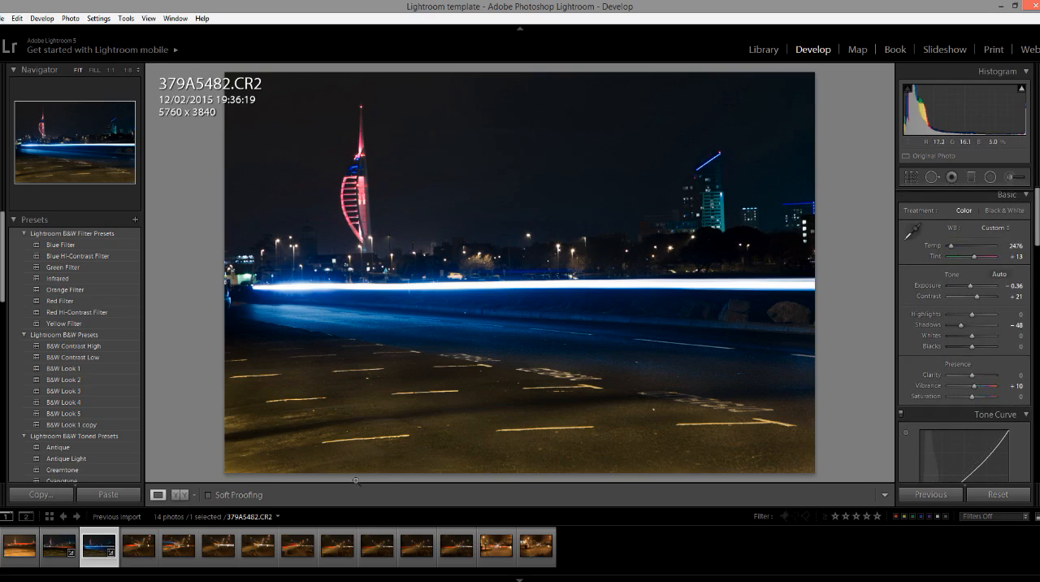
Compare the developed photos 379A5481.CR2 and 379A5482.CR2 by switching back and forth between them.
{"action": "left_click", "coordinate": [73, 559]}
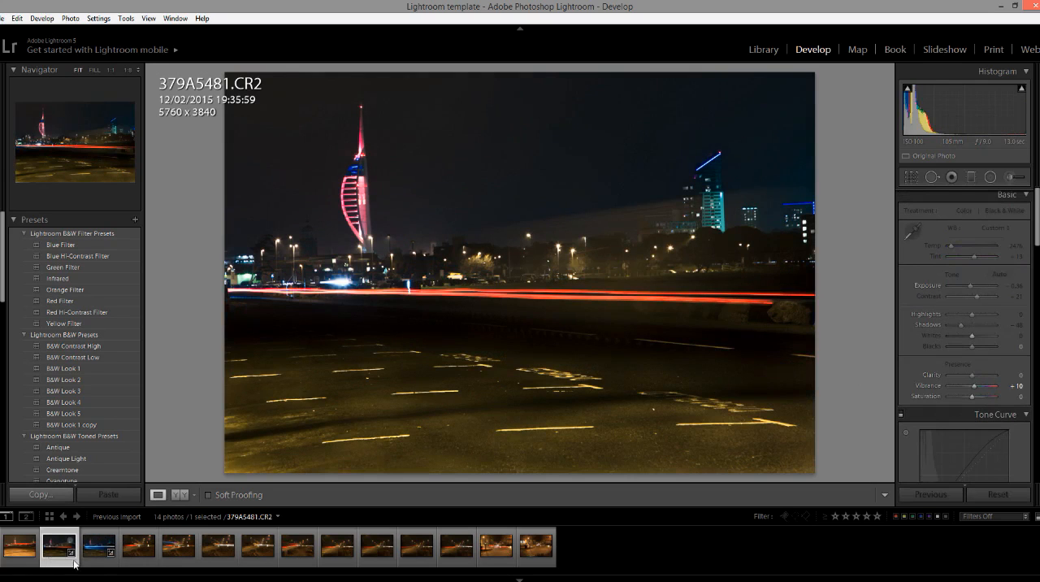
{"action": "key", "text": "Right"}
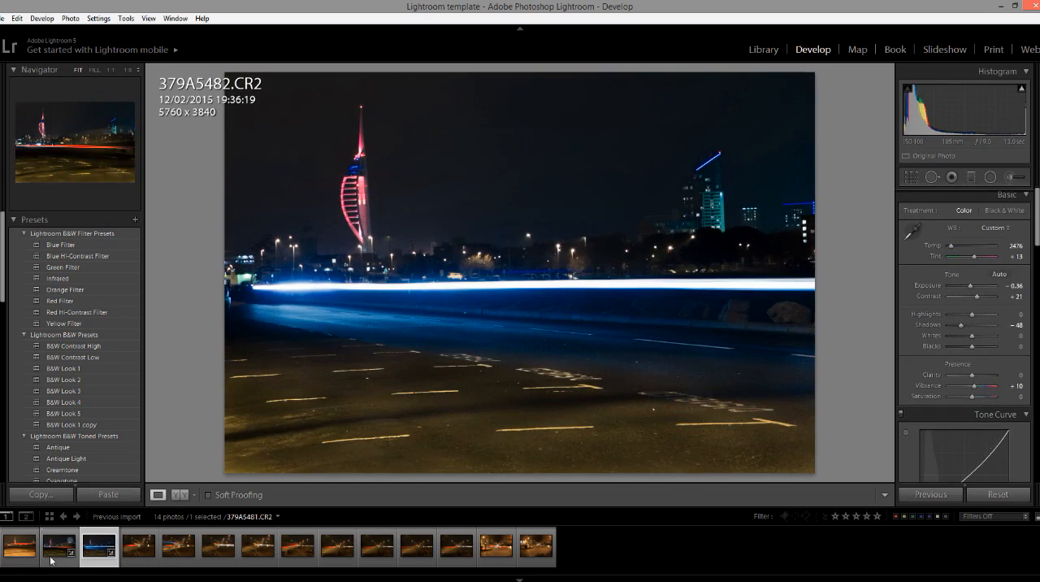
{"action": "left_click", "coordinate": [50, 560]}
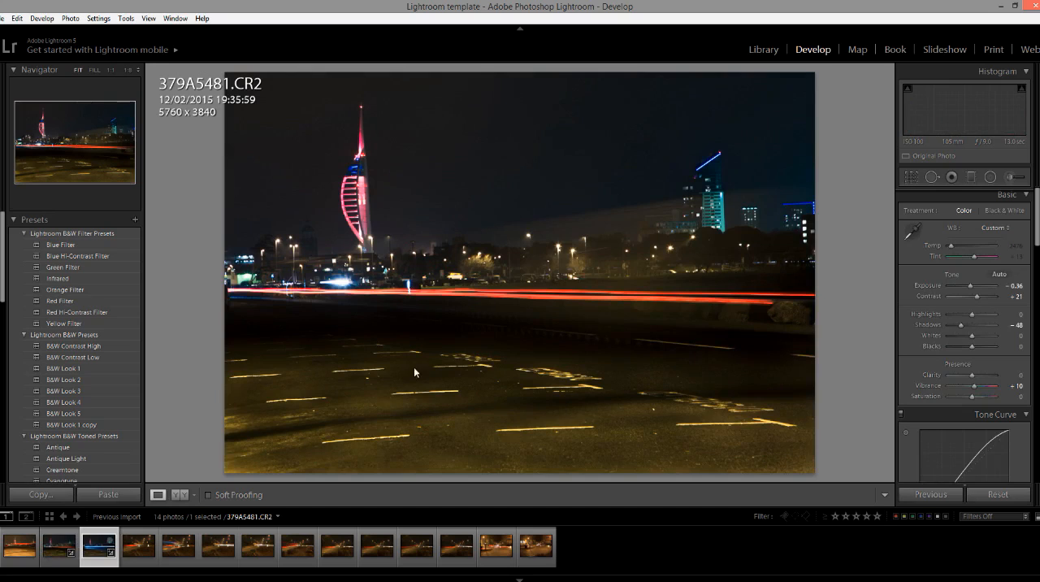
{"action": "key", "text": "Right"}
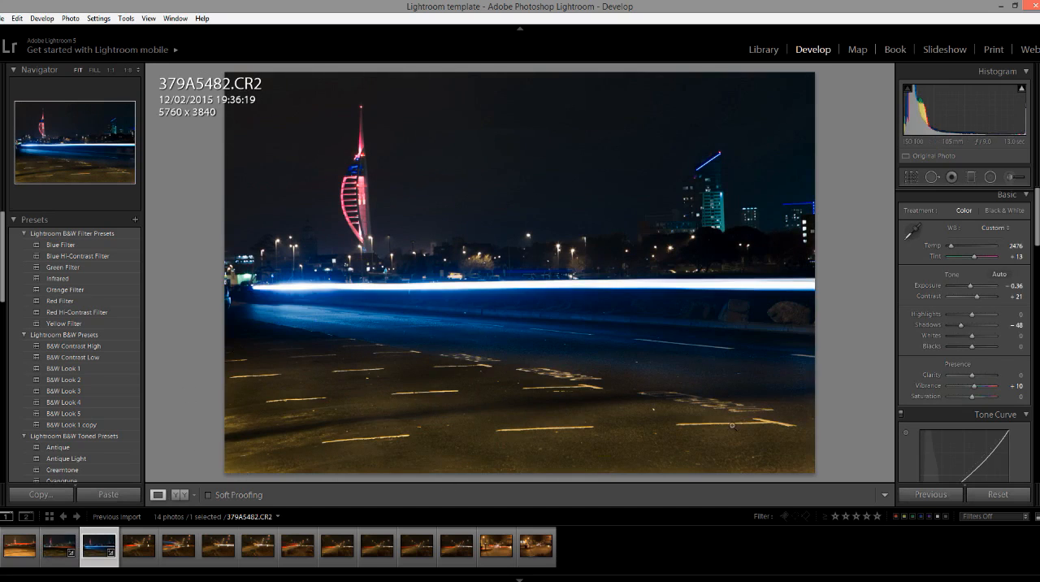
{"action": "left_click", "coordinate": [68, 559]}
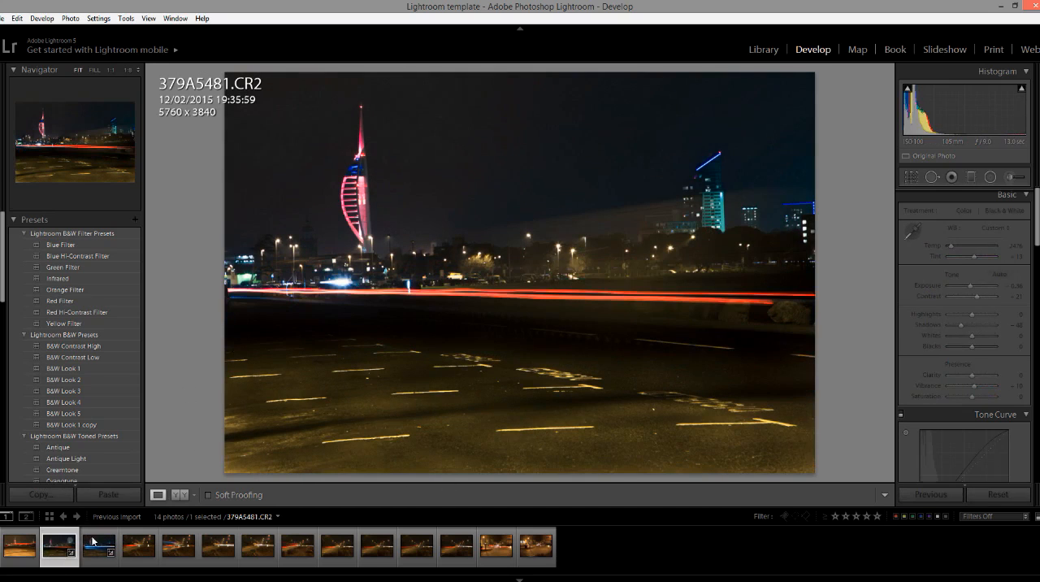
{"action": "left_click", "coordinate": [84, 558]}
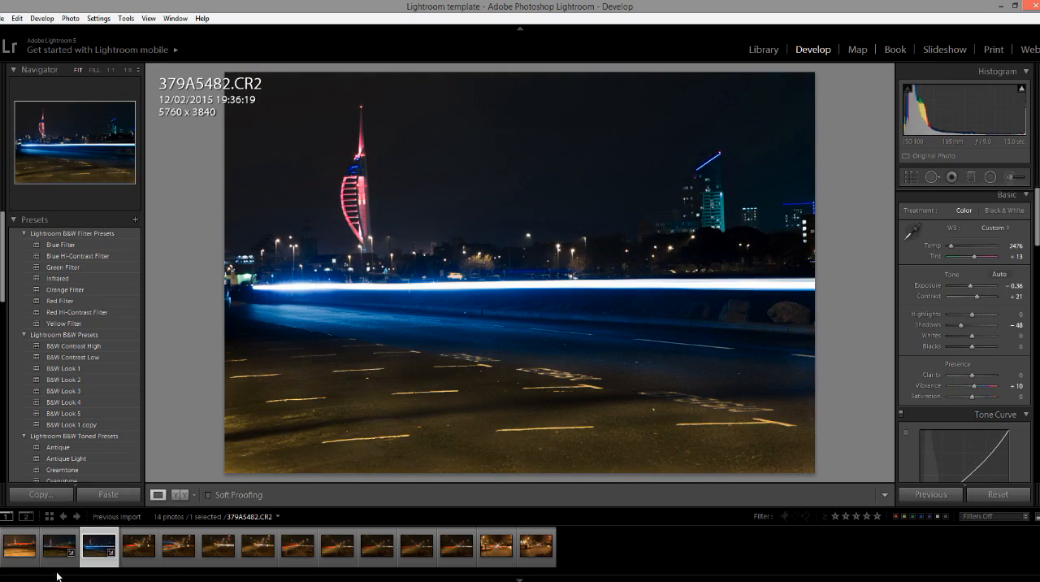
Select both 379A5481.CR2 and 379A5482.CR2, open them for editing in Photoshop, and minimize the screen recorder window.
{"action": "left_click", "coordinate": [53, 556]}
{"action": "left_click", "coordinate": [47, 563], "text": "ctrl"}
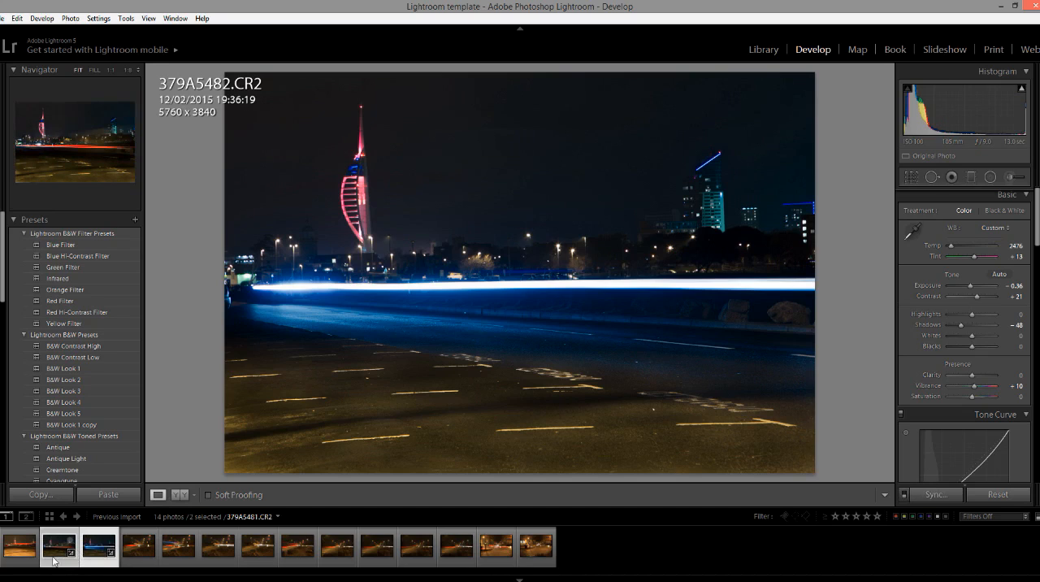
{"action": "right_click", "coordinate": [58, 559]}
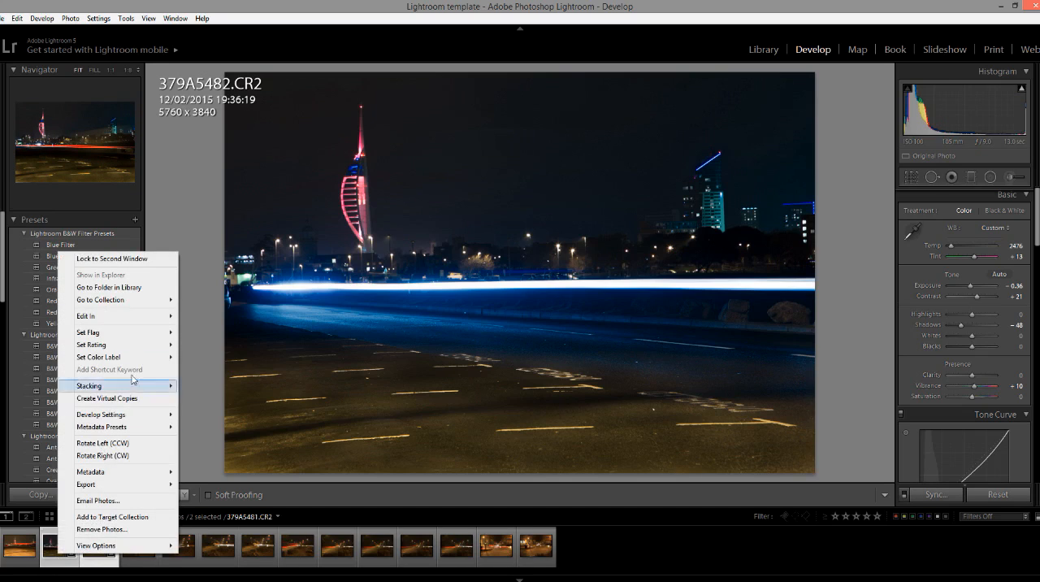
{"action": "mouse_move", "coordinate": [148, 318]}
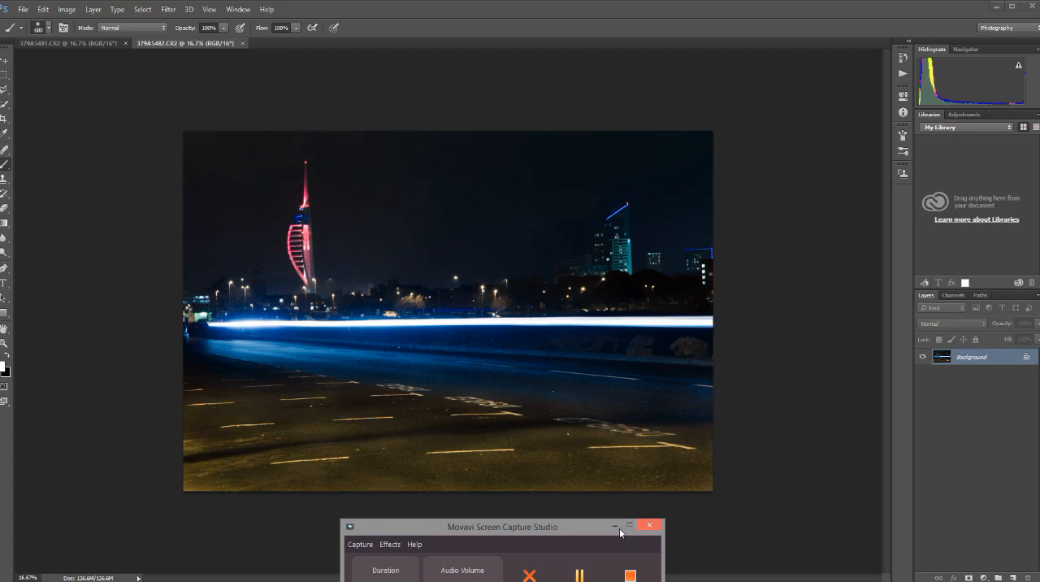
{"action": "left_click", "coordinate": [617, 526]}
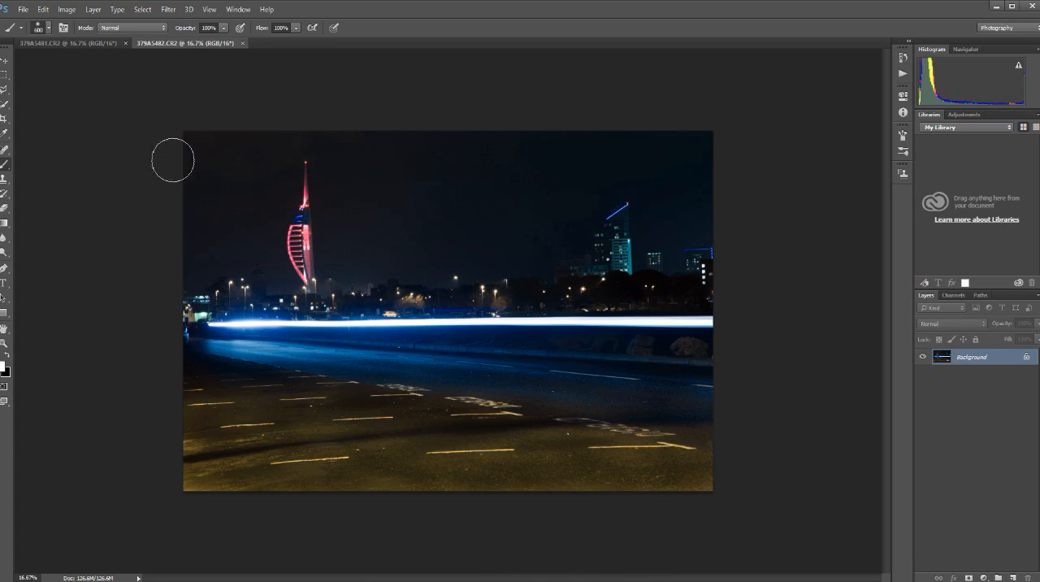
Switch between the 379A5481.CR2 and 379A5482.CR2 documents to compare the red and blue light trails.
{"action": "left_click", "coordinate": [96, 43]}
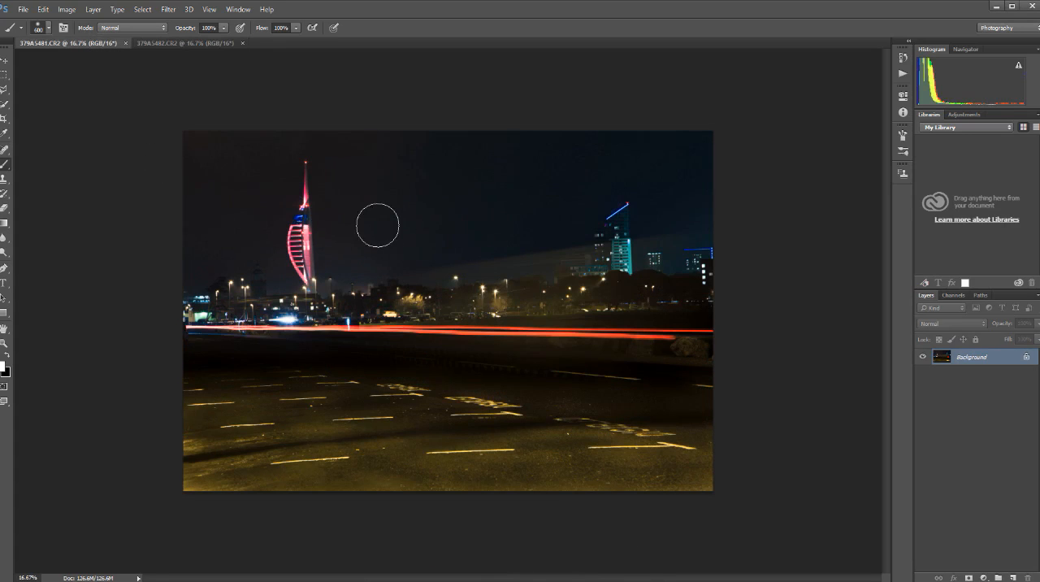
{"action": "left_click", "coordinate": [182, 43]}
{"action": "left_click", "coordinate": [98, 44]}
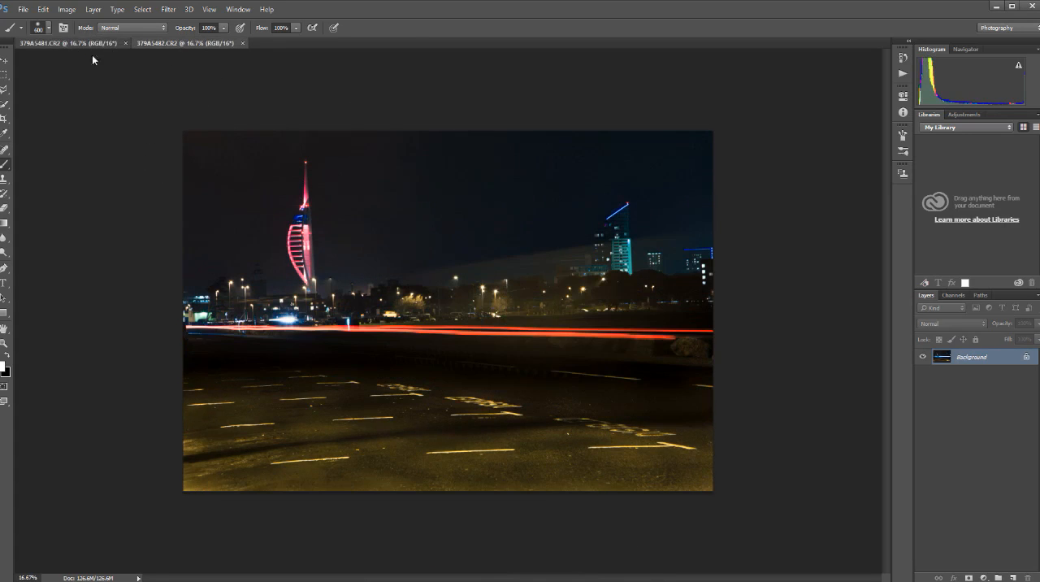
{"action": "left_click", "coordinate": [186, 43]}
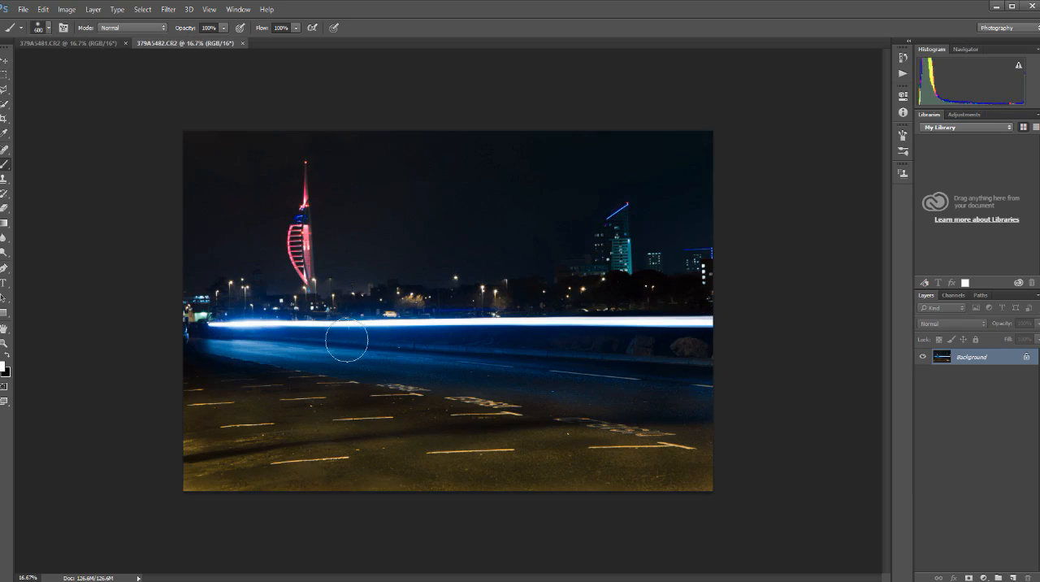
{"action": "left_click", "coordinate": [80, 47]}
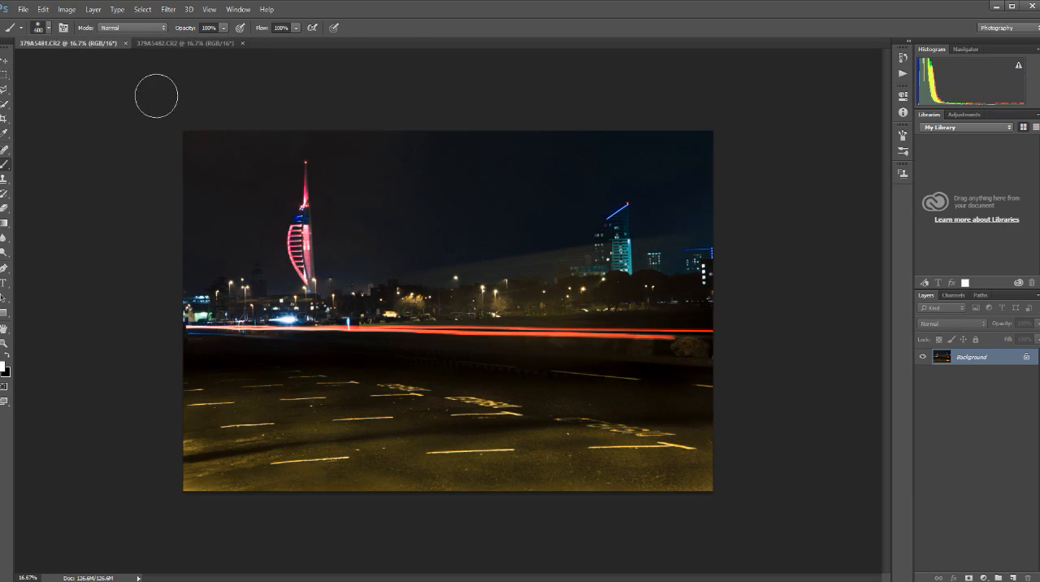
Undock 379A5482.CR2 into a floating window beside the 379A5481.CR2 image.
{"action": "left_click_drag", "start_coordinate": [183, 43], "coordinate": [539, 80]}
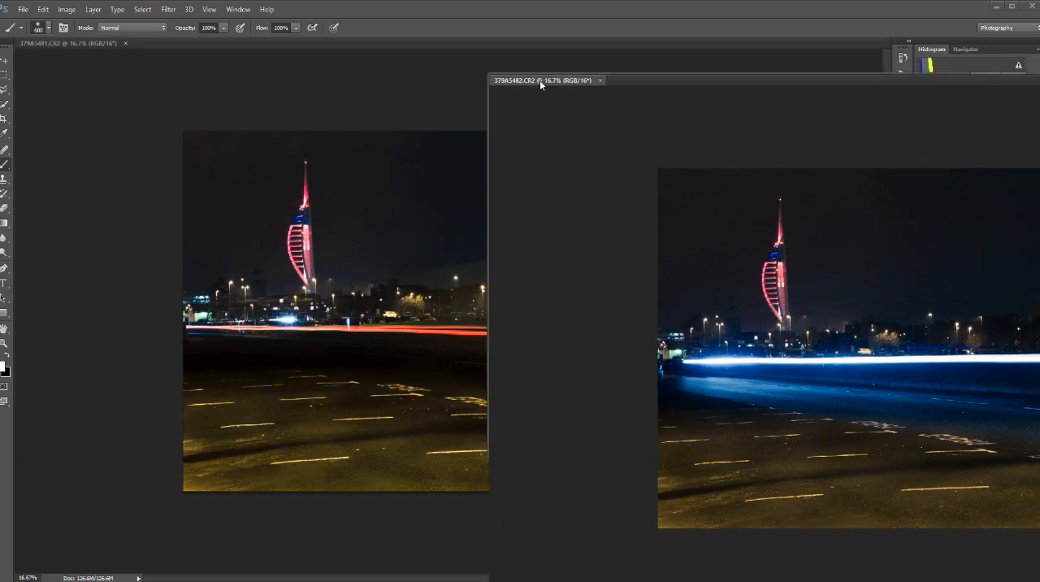
{"action": "left_click_drag", "start_coordinate": [747, 81], "coordinate": [787, 46]}
{"action": "left_click_drag", "start_coordinate": [167, 51], "coordinate": [470, 118]}
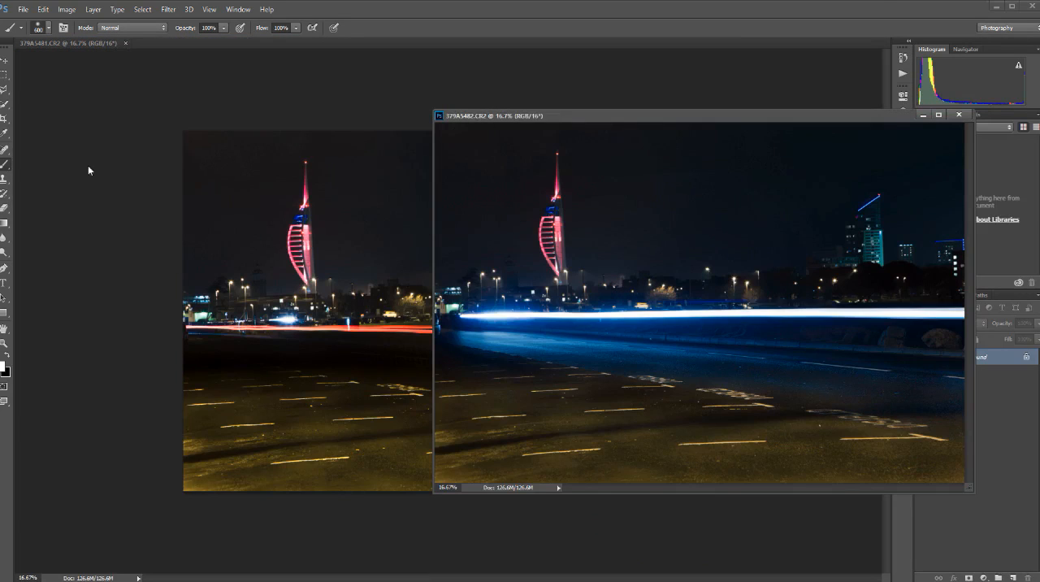
Copy the 379A5482.CR2 image into 379A5481.CR2 as a new aligned layer with the Move tool, and close 379A5482.CR2.
{"action": "left_click", "coordinate": [5, 61]}
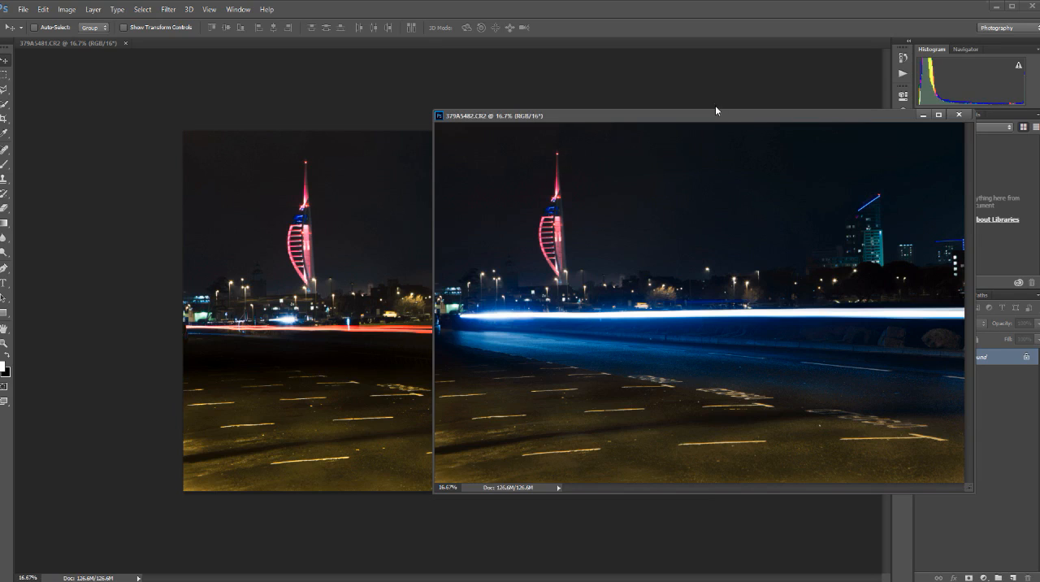
{"action": "left_click_drag", "start_coordinate": [715, 122], "coordinate": [763, 86]}
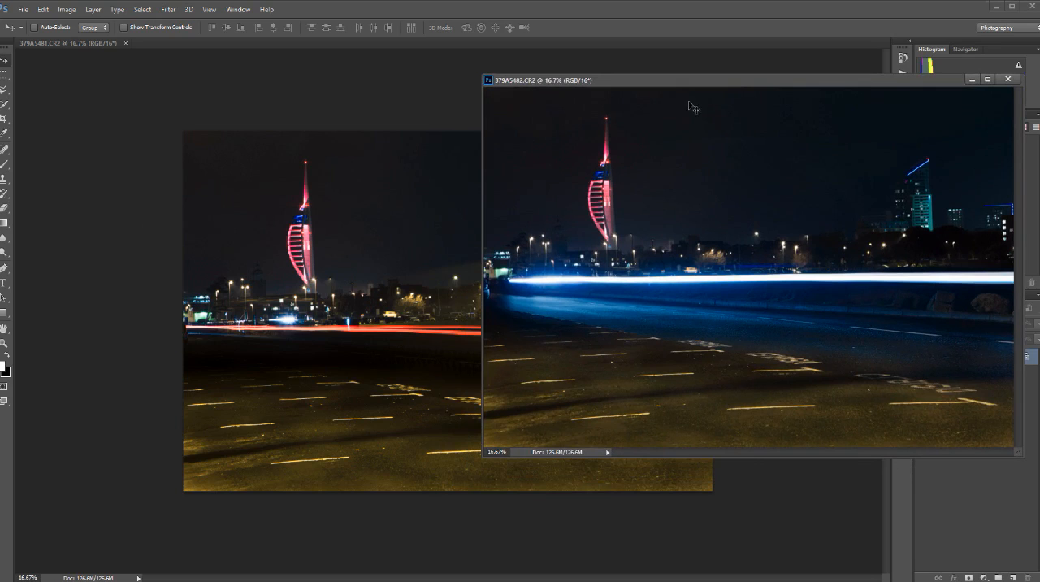
{"action": "left_click_drag", "start_coordinate": [689, 83], "coordinate": [675, 152]}
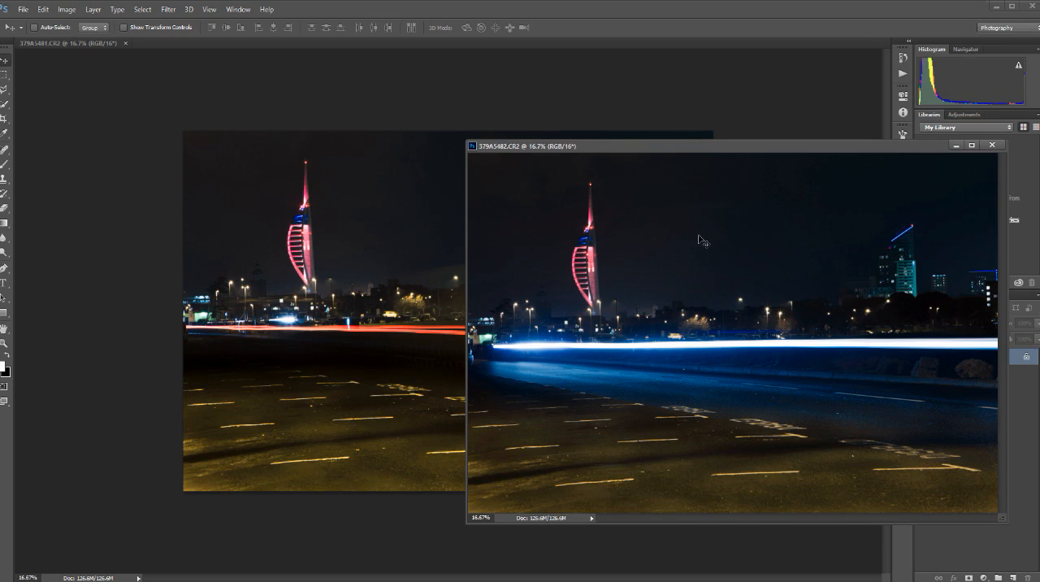
{"action": "left_click_drag", "start_coordinate": [699, 237], "coordinate": [398, 217]}
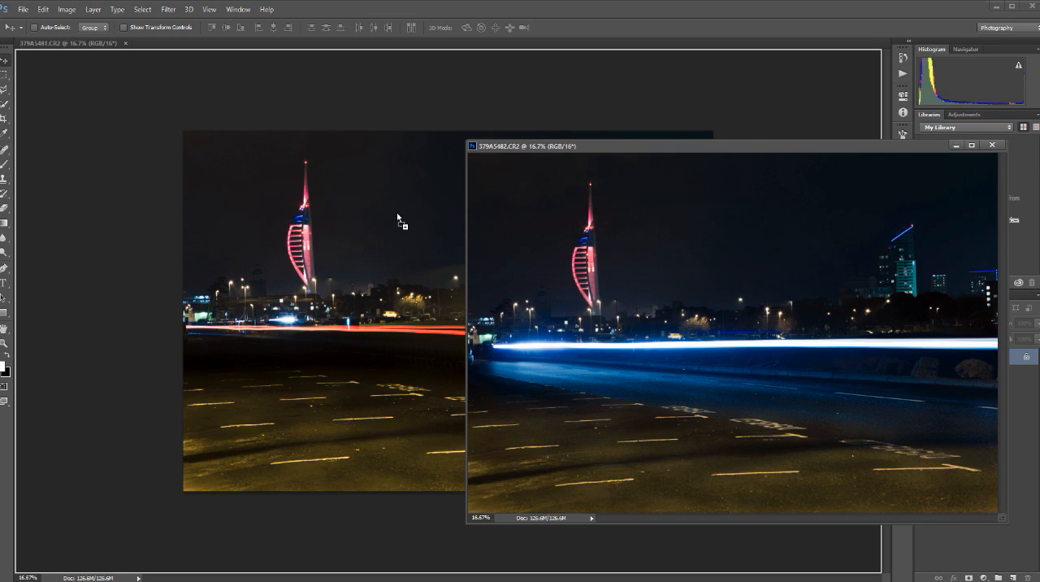
{"action": "left_click_drag", "start_coordinate": [398, 218], "coordinate": [397, 216]}
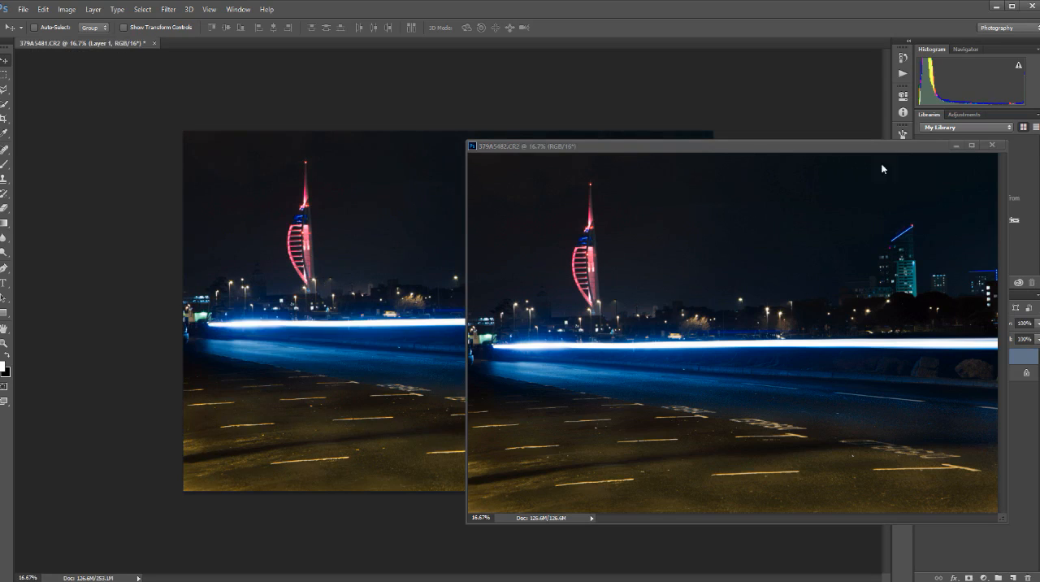
{"action": "left_click", "coordinate": [991, 145]}
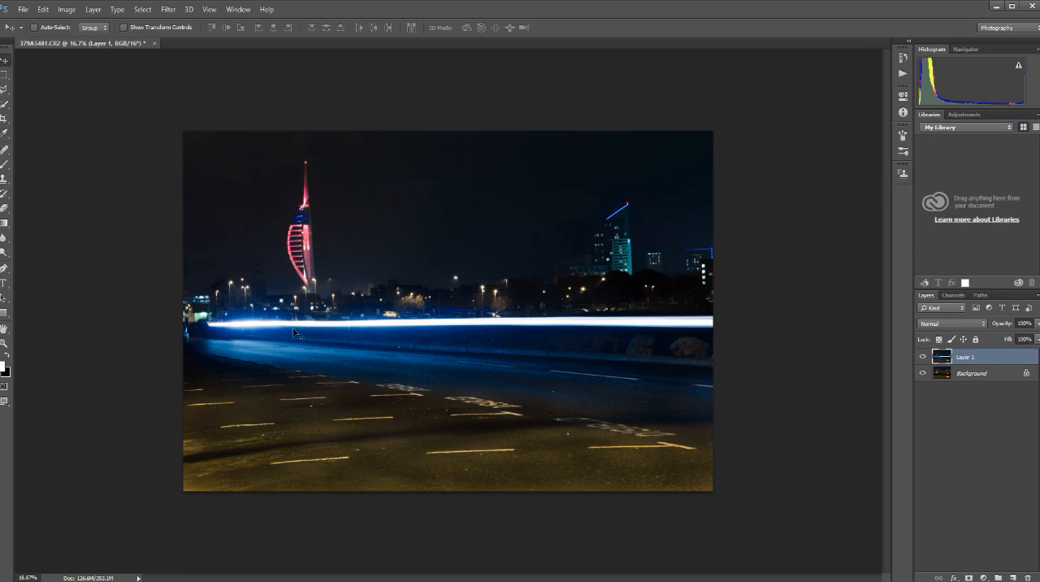
Check the two stacked layers and hide Layer 1 to view the Background photo with the red light trails.
{"action": "left_click", "coordinate": [967, 374]}
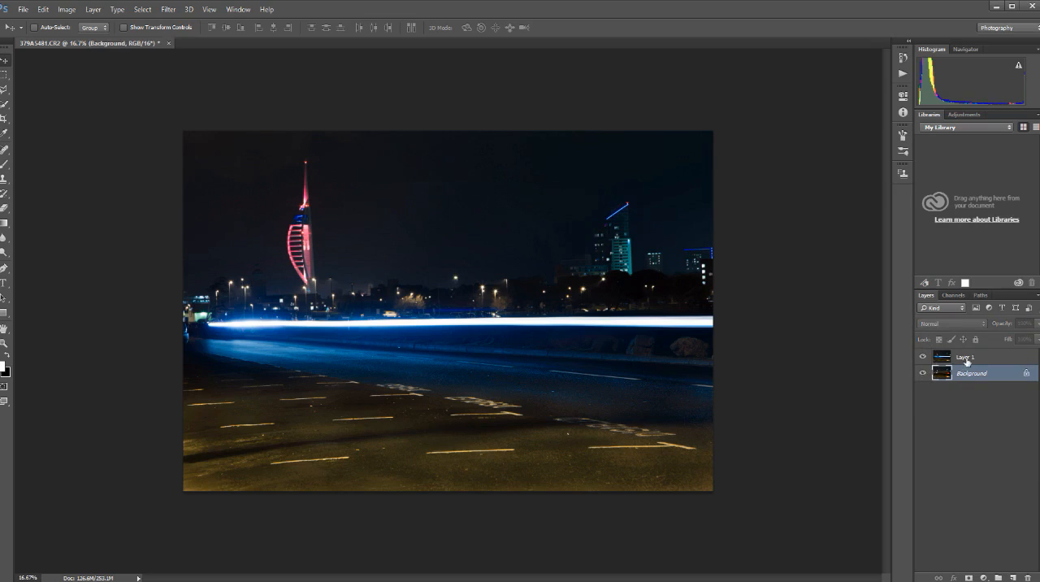
{"action": "left_click", "coordinate": [968, 362]}
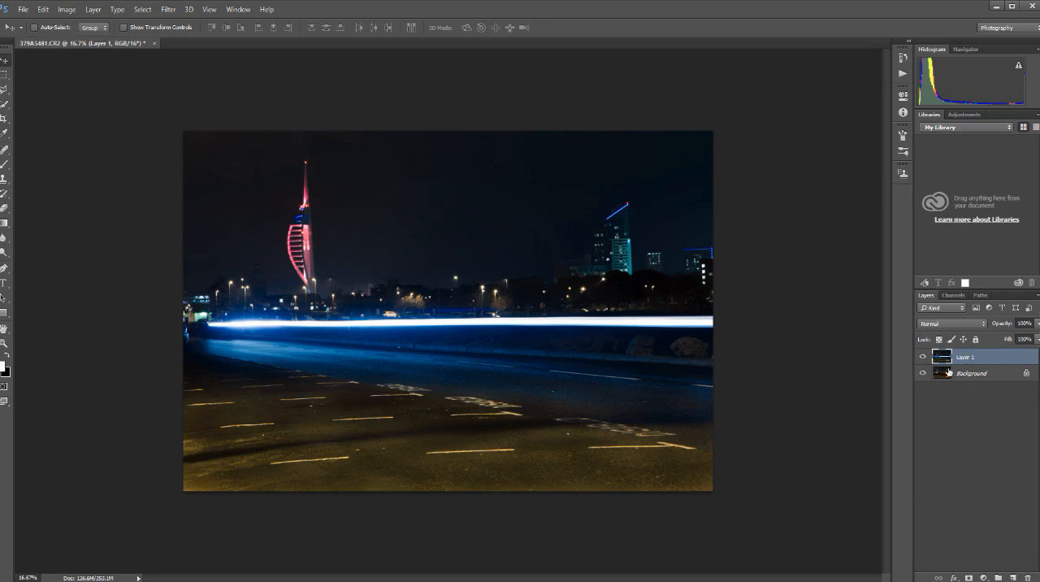
{"action": "left_click", "coordinate": [922, 359]}
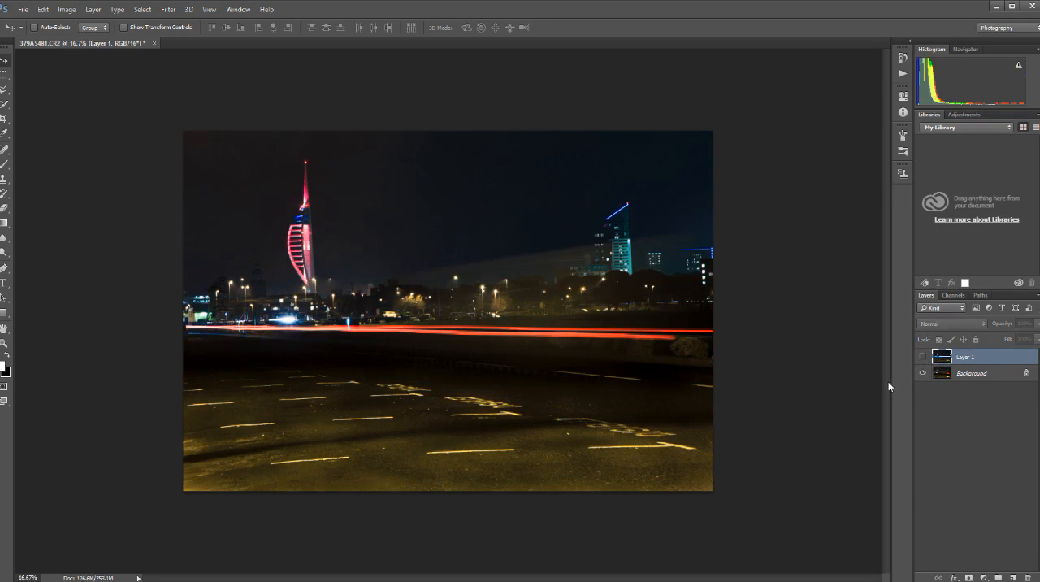
Toggle the visibility of Layer 1 and the Background to compare the blue and red light trails.
{"action": "left_click", "coordinate": [922, 358]}
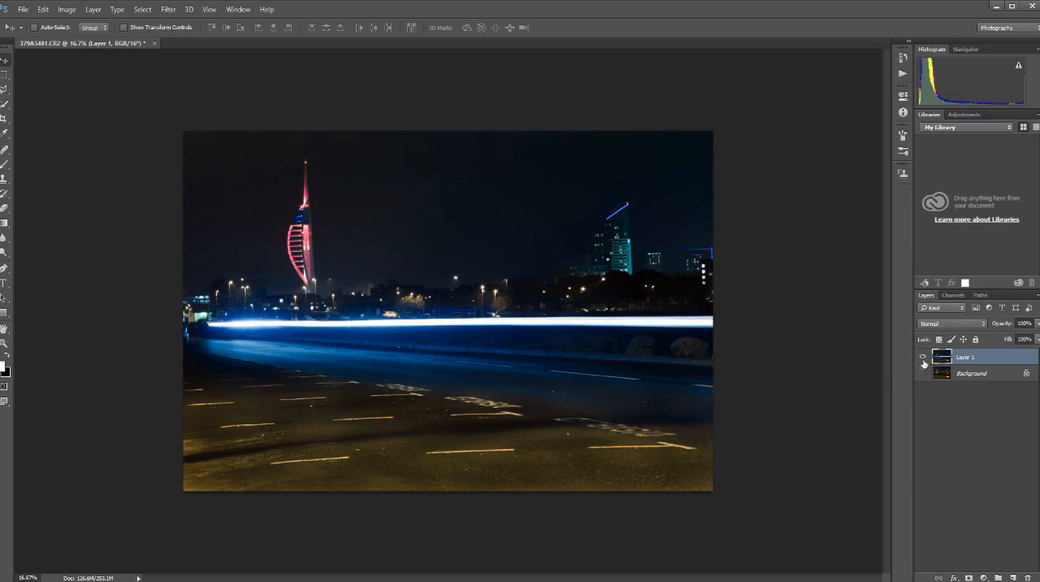
{"action": "left_click", "coordinate": [923, 358]}
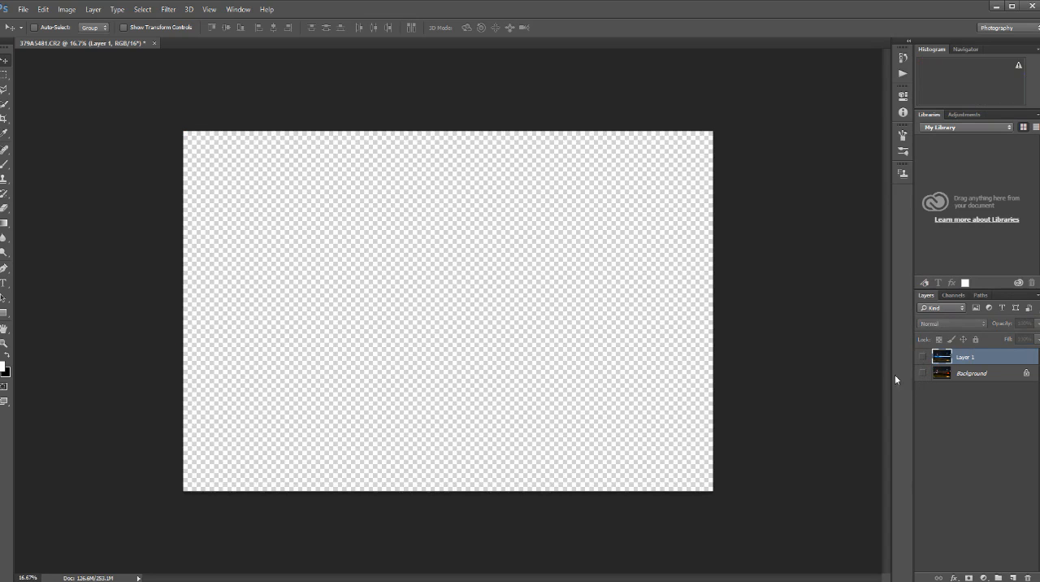
{"action": "left_click", "coordinate": [923, 374]}
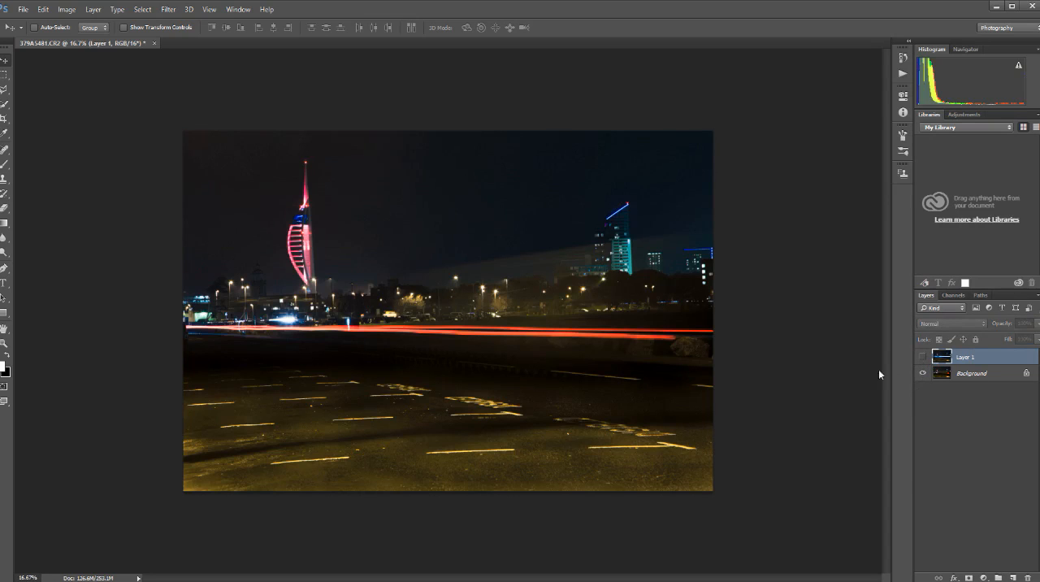
{"action": "left_click", "coordinate": [923, 358]}
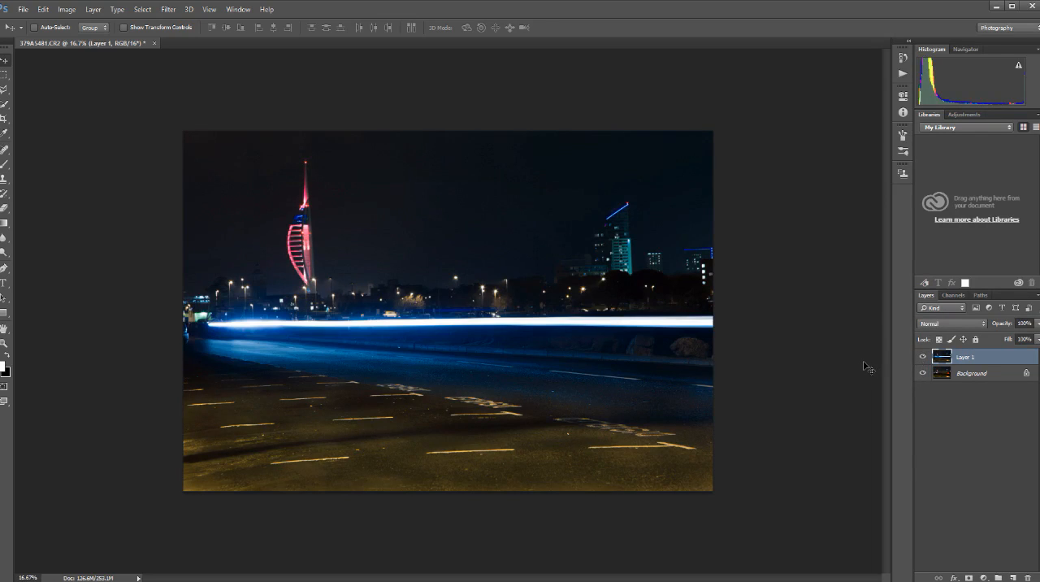
{"action": "left_click", "coordinate": [923, 358]}
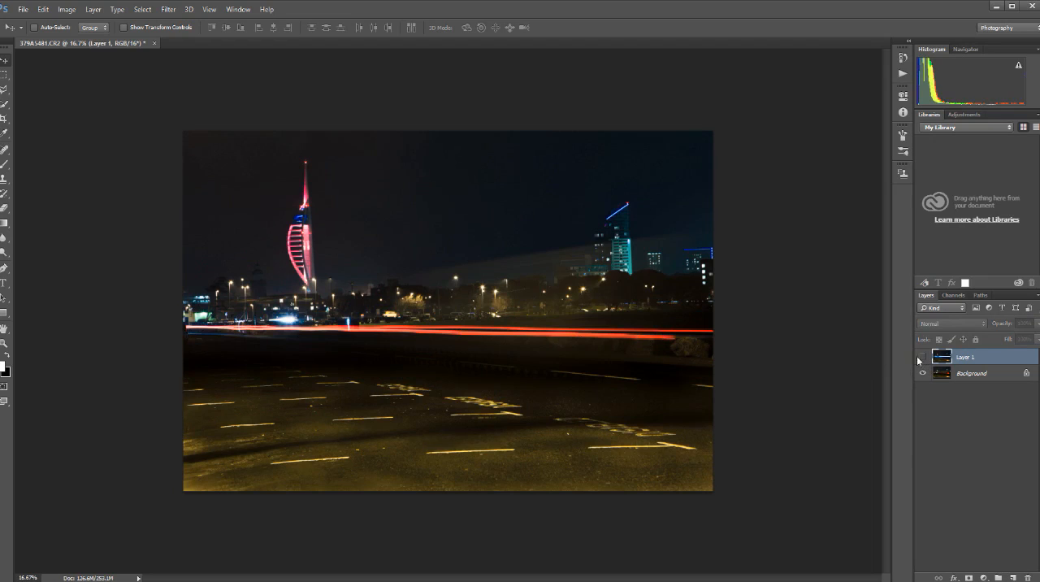
{"action": "left_click", "coordinate": [923, 357]}
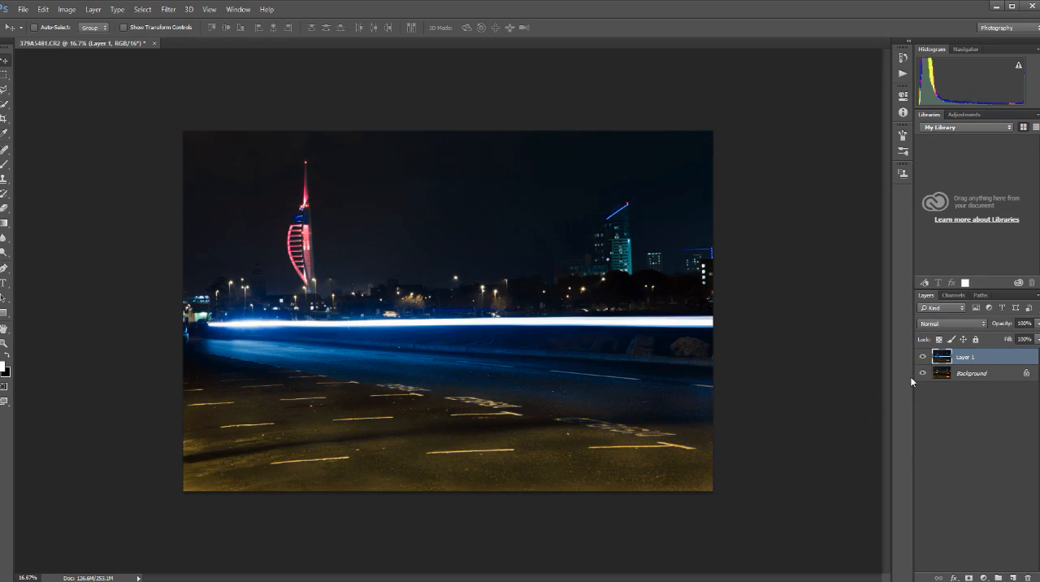
Set Layer 1's blend mode to Lighten and check the combined trails by hiding and reshowing the Background.
{"action": "left_click", "coordinate": [984, 325]}
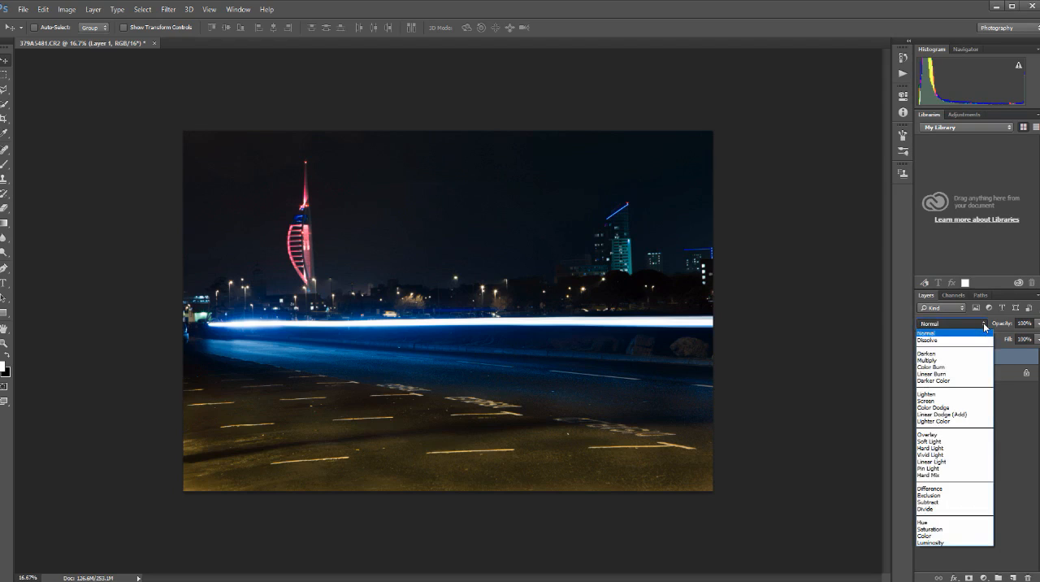
{"action": "left_click", "coordinate": [984, 324]}
{"action": "left_click", "coordinate": [983, 325]}
{"action": "left_click", "coordinate": [983, 324]}
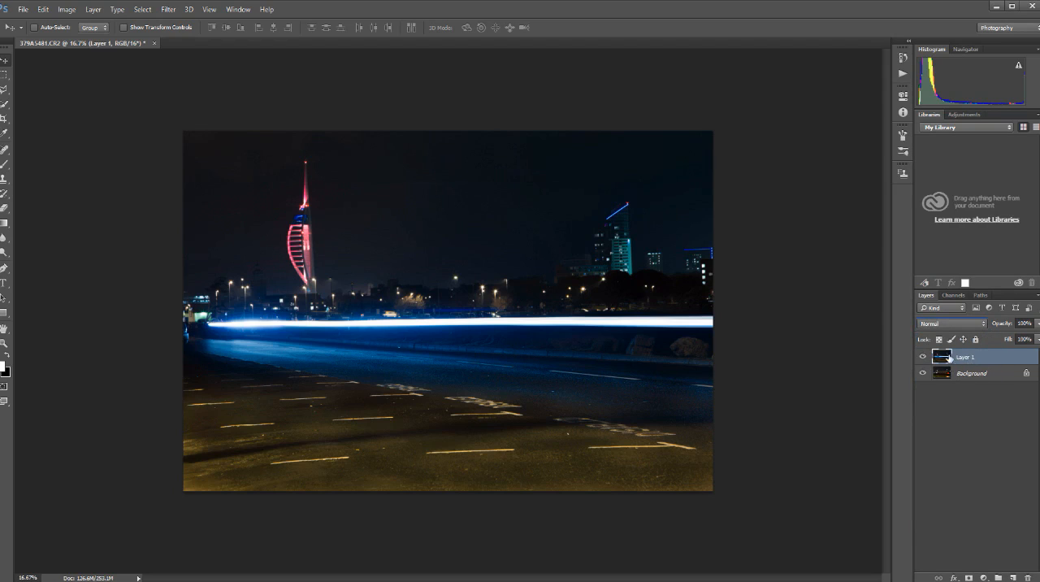
{"action": "left_click", "coordinate": [984, 325]}
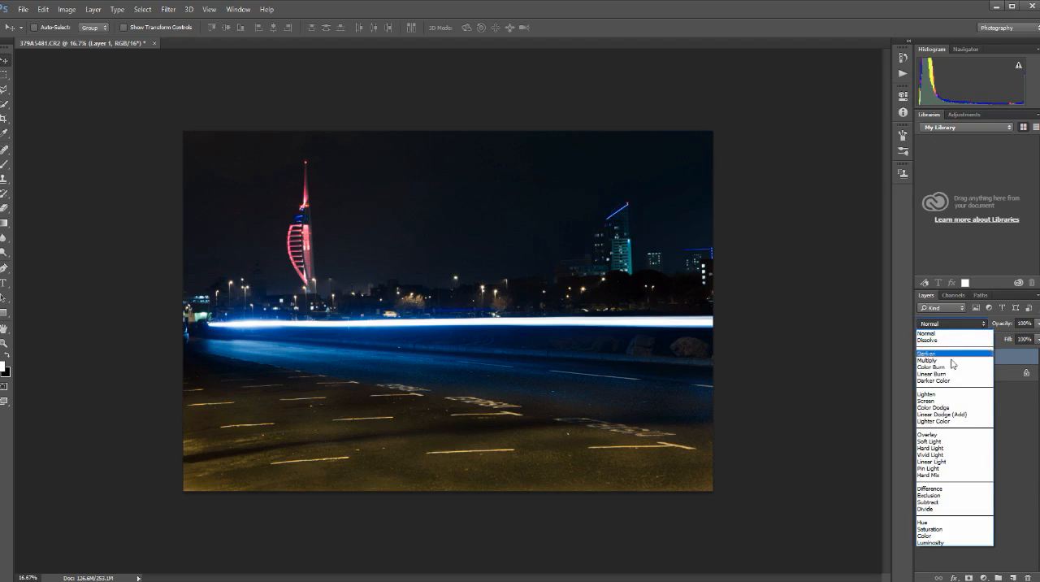
{"action": "left_click", "coordinate": [934, 396]}
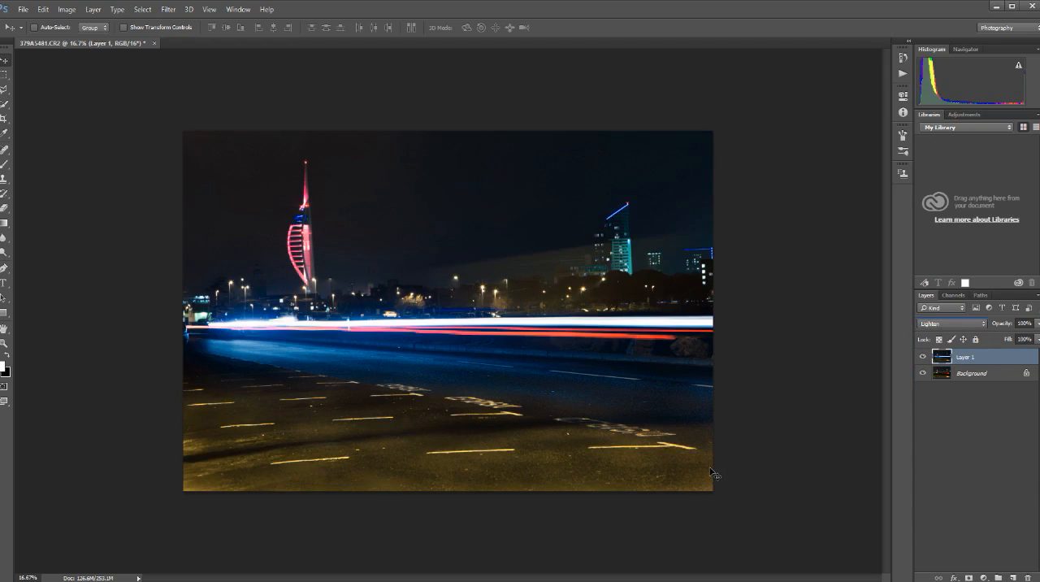
{"action": "left_click", "coordinate": [978, 378]}
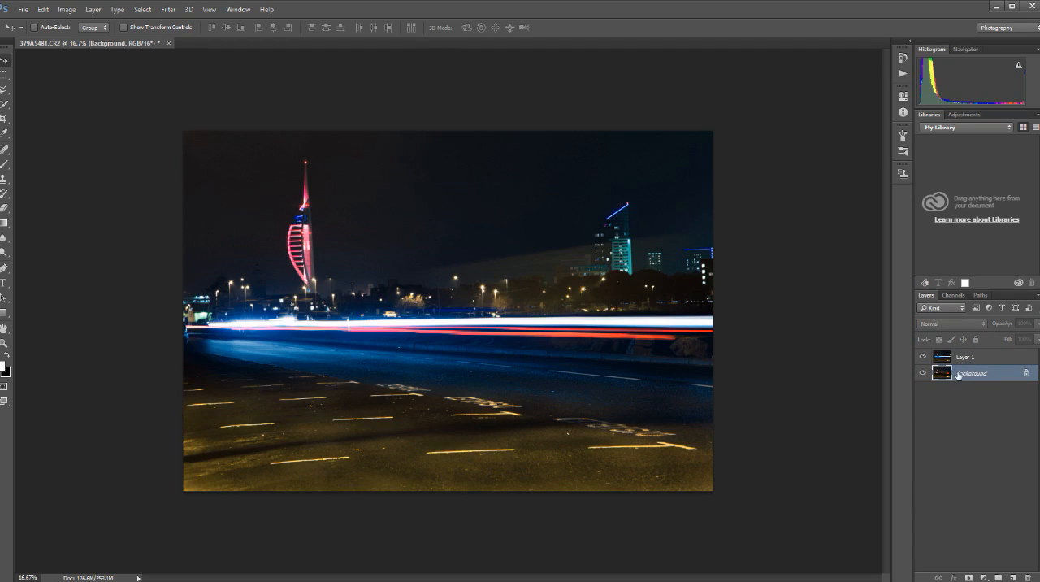
{"action": "left_click", "coordinate": [968, 360]}
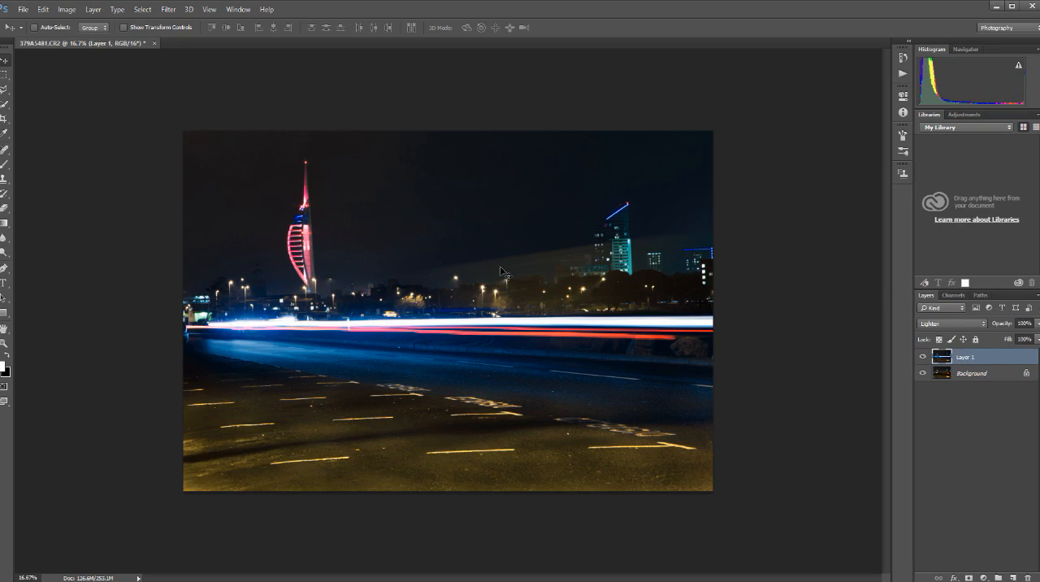
{"action": "left_click", "coordinate": [923, 373]}
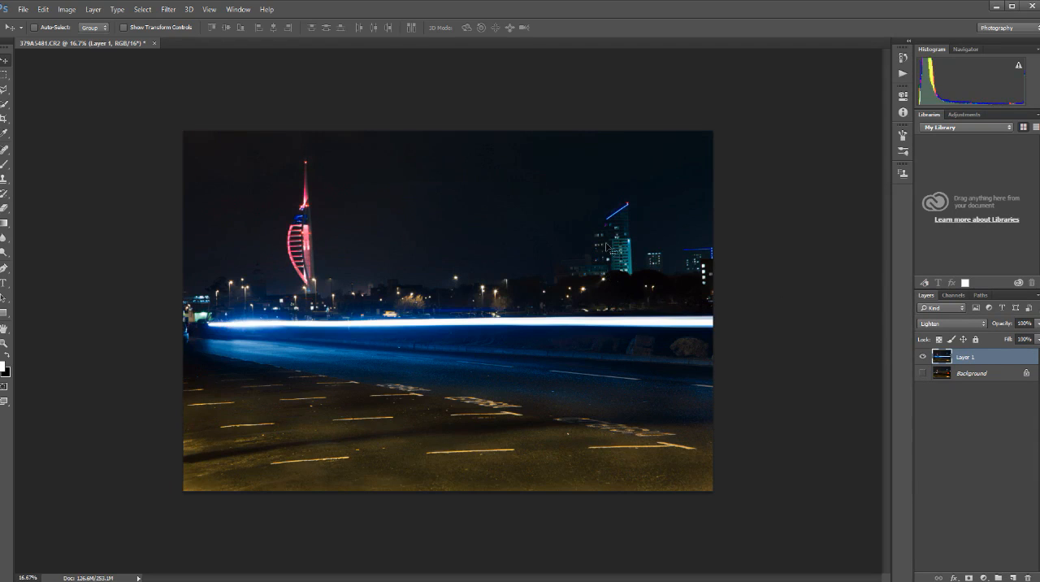
{"action": "left_click", "coordinate": [922, 374]}
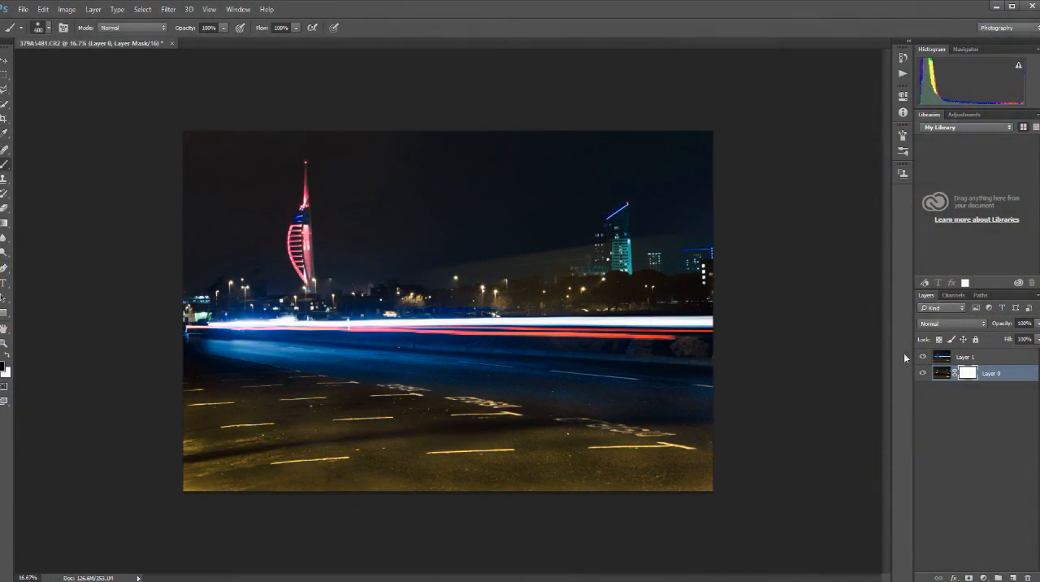
Mask the Background photo with the Brush, painting black over its hazy sky and foreground and white over the red light trails.
{"action": "left_click", "coordinate": [922, 356]}
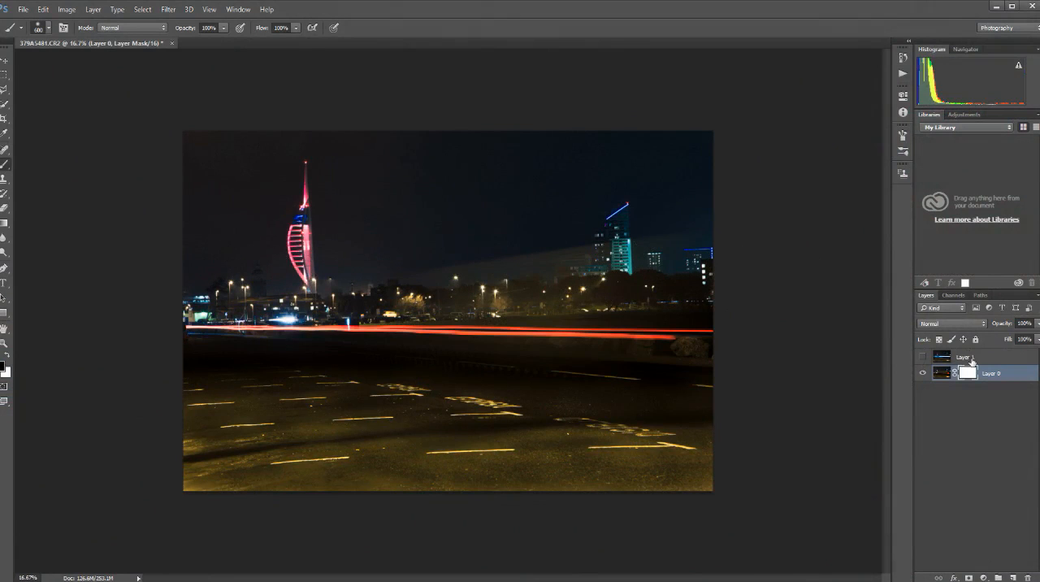
{"action": "left_click", "coordinate": [922, 356]}
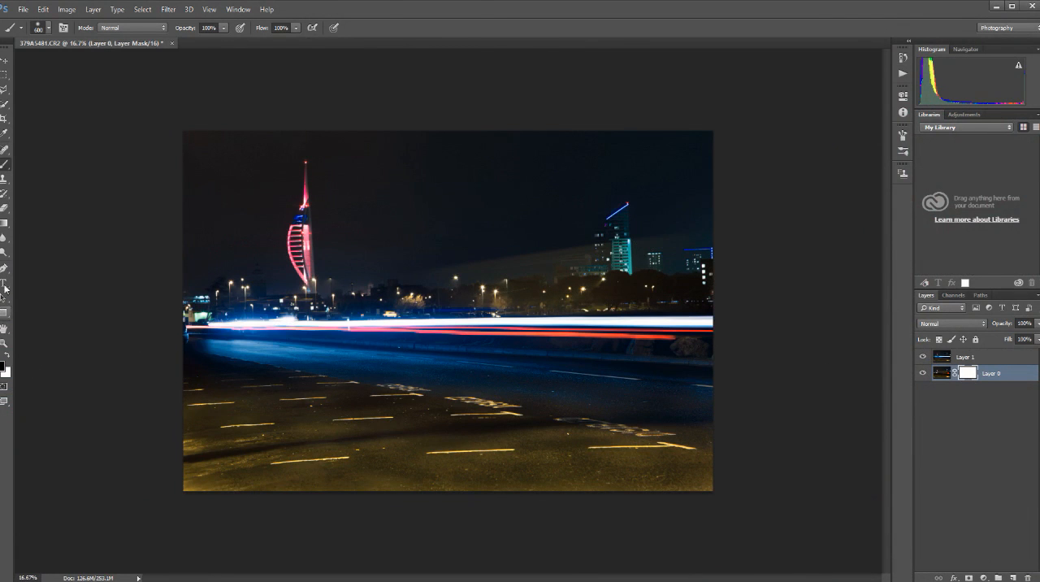
{"action": "mouse_move", "coordinate": [411, 272]}
{"action": "left_mouse_down"}
{"action": "mouse_move", "coordinate": [619, 262]}
{"action": "mouse_move", "coordinate": [437, 260]}
{"action": "mouse_move", "coordinate": [697, 255]}
{"action": "left_mouse_up"}
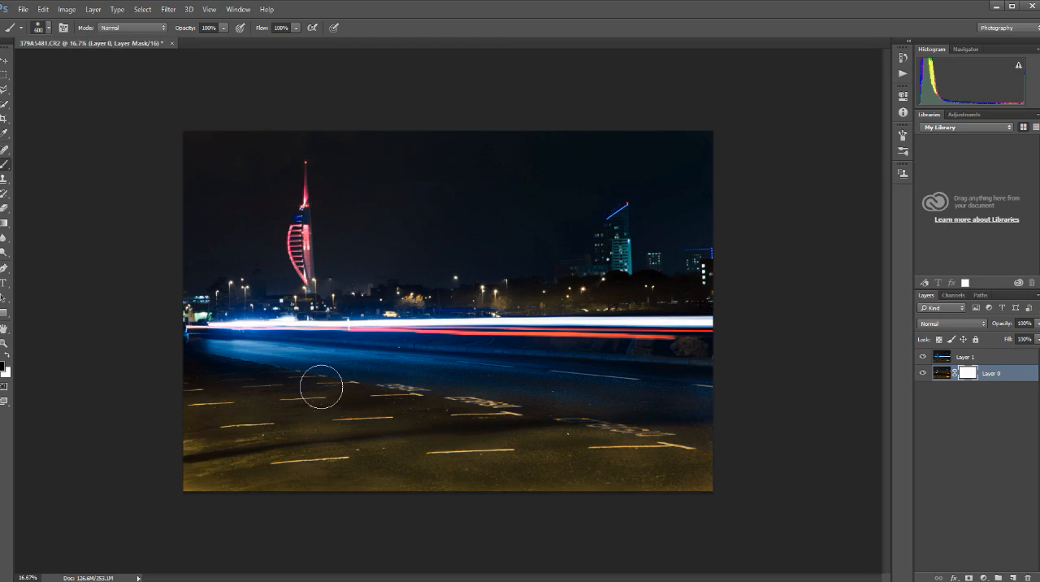
{"action": "left_click_drag", "start_coordinate": [346, 329], "coordinate": [528, 329]}
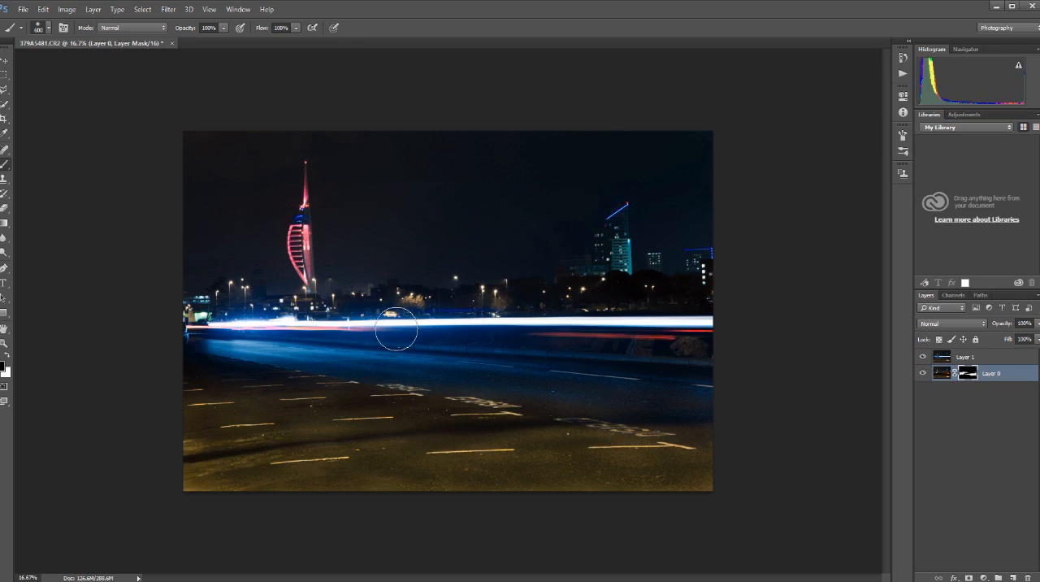
{"action": "left_click", "coordinate": [8, 363]}
{"action": "left_click_drag", "start_coordinate": [354, 329], "coordinate": [703, 342]}
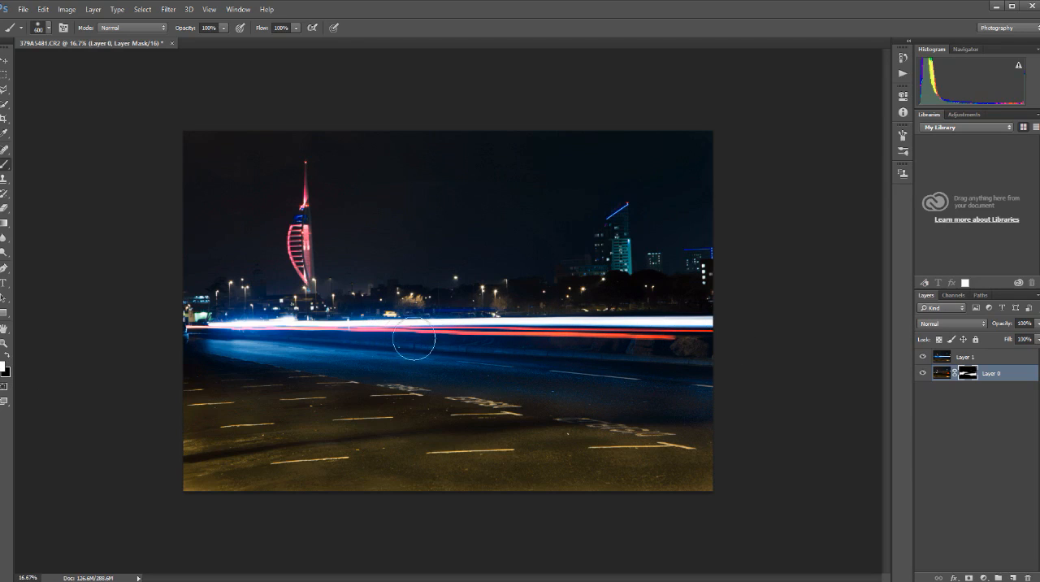
{"action": "key", "text": "x"}
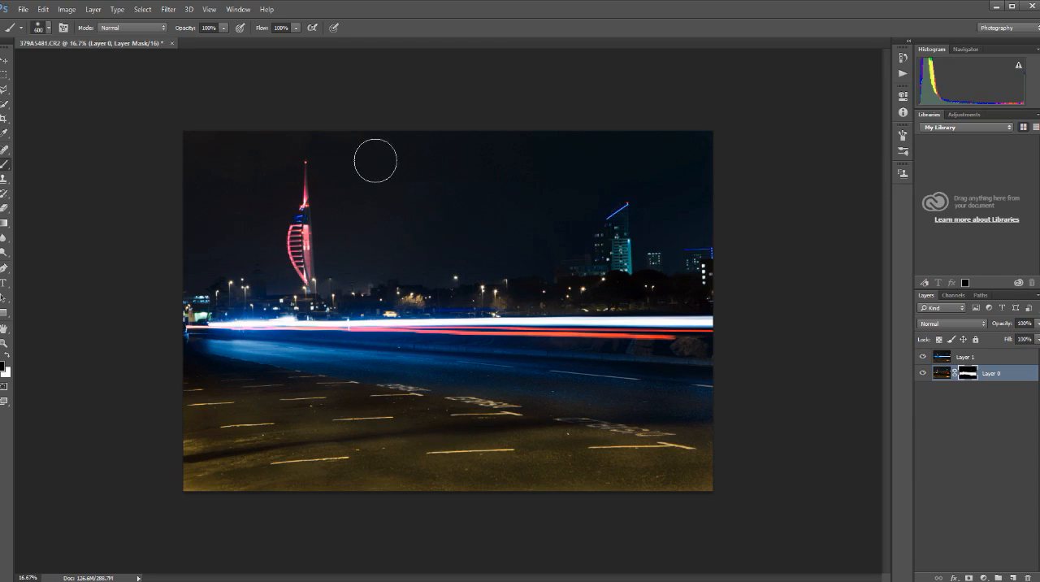
Inspect the masked Layer 0 without Layer 1, and merge the visible layers into one.
{"action": "left_click", "coordinate": [923, 357]}
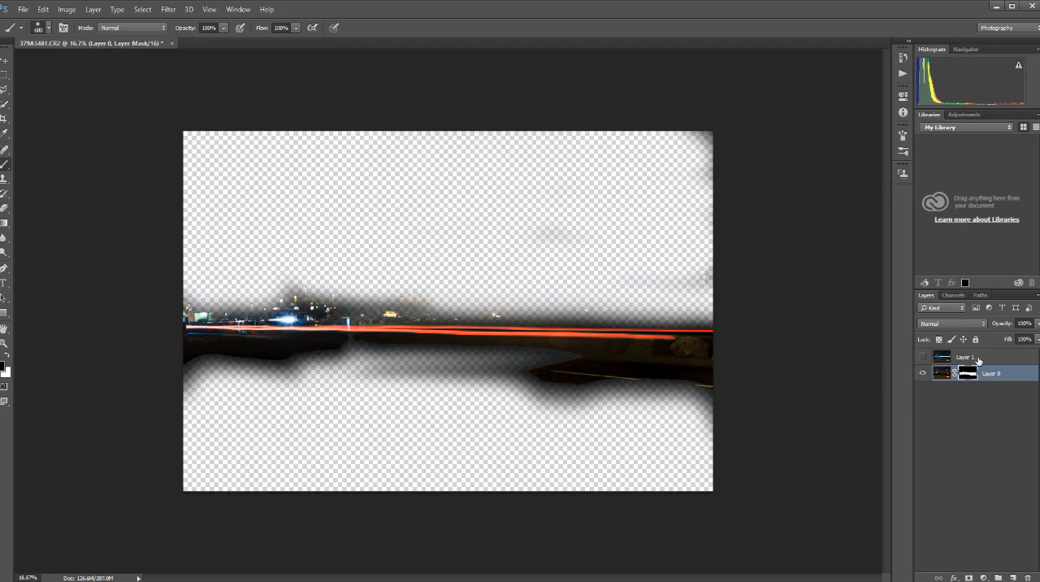
{"action": "left_click", "coordinate": [922, 357]}
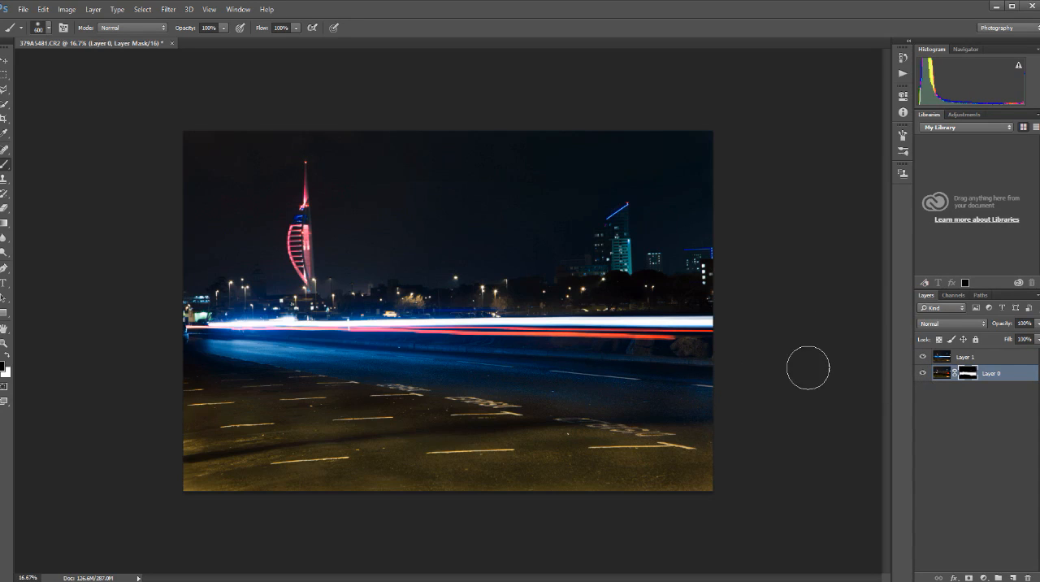
{"action": "left_click", "coordinate": [922, 357]}
{"action": "left_click", "coordinate": [922, 356]}
{"action": "left_click", "coordinate": [1037, 295]}
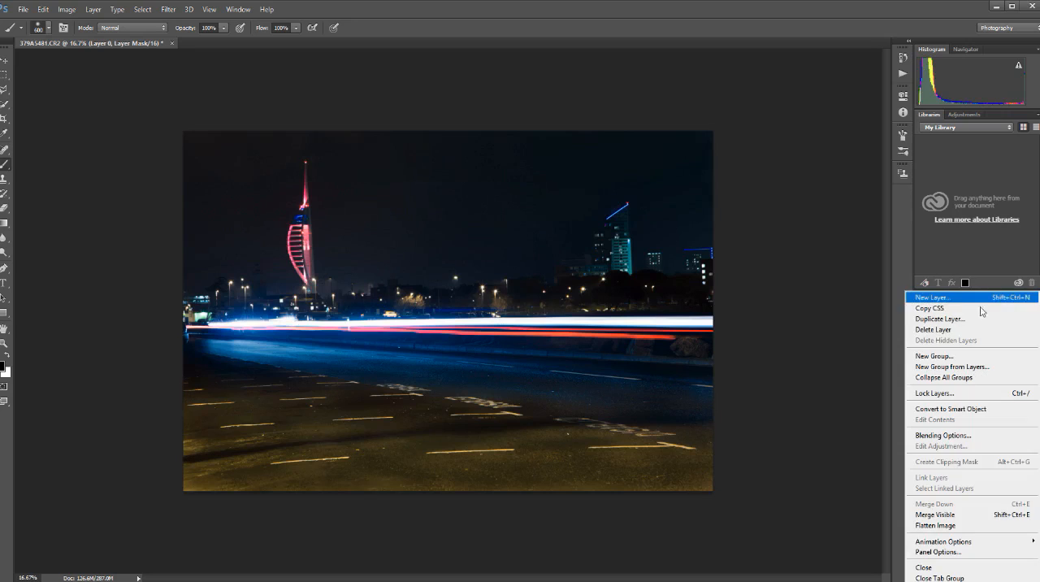
{"action": "left_click", "coordinate": [939, 515]}
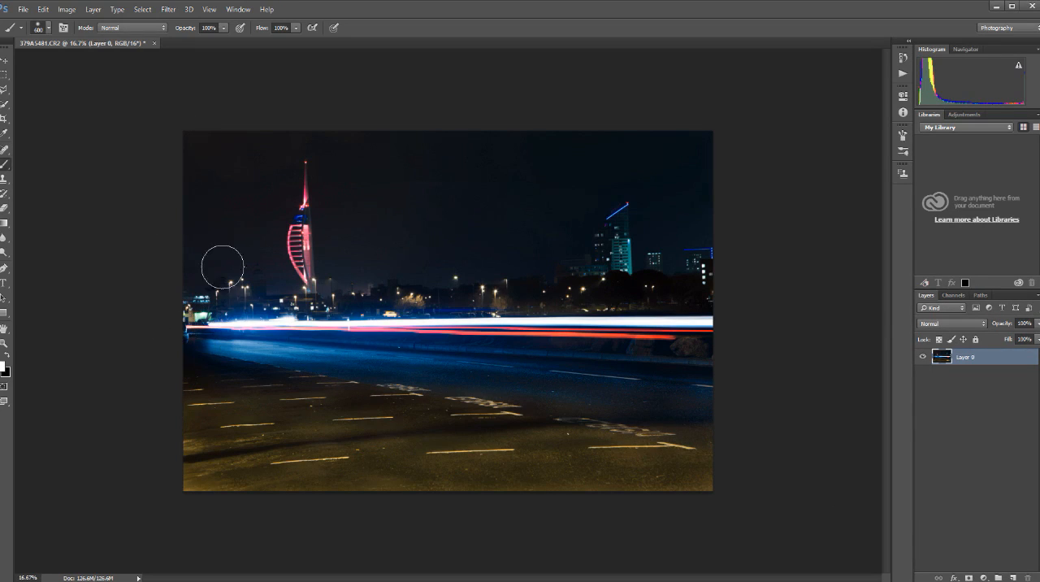
{"action": "left_click_drag", "start_coordinate": [176, 341], "coordinate": [177, 330]}
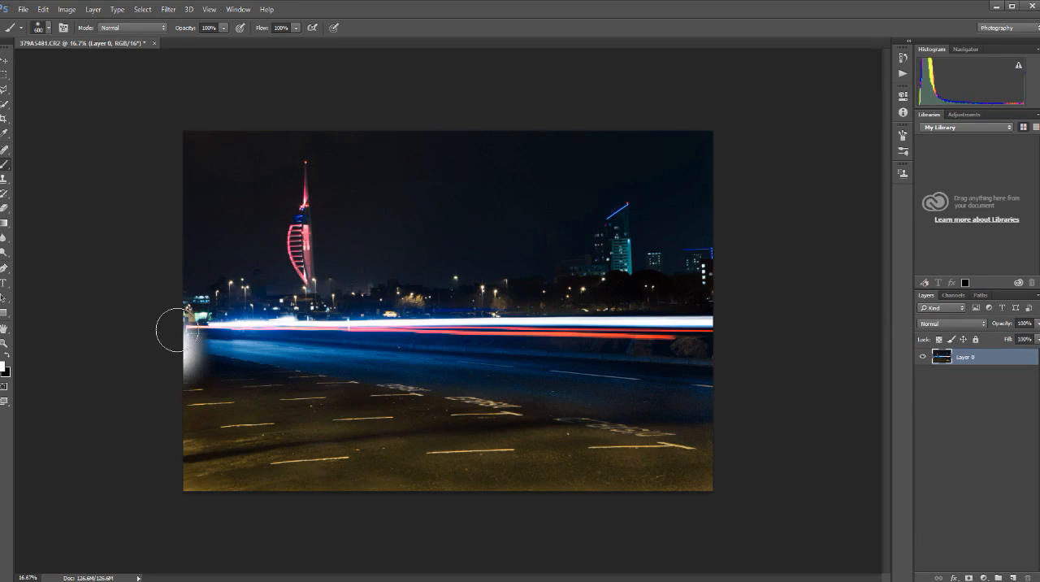
{"action": "left_click", "coordinate": [43, 9]}
{"action": "left_click", "coordinate": [51, 22]}
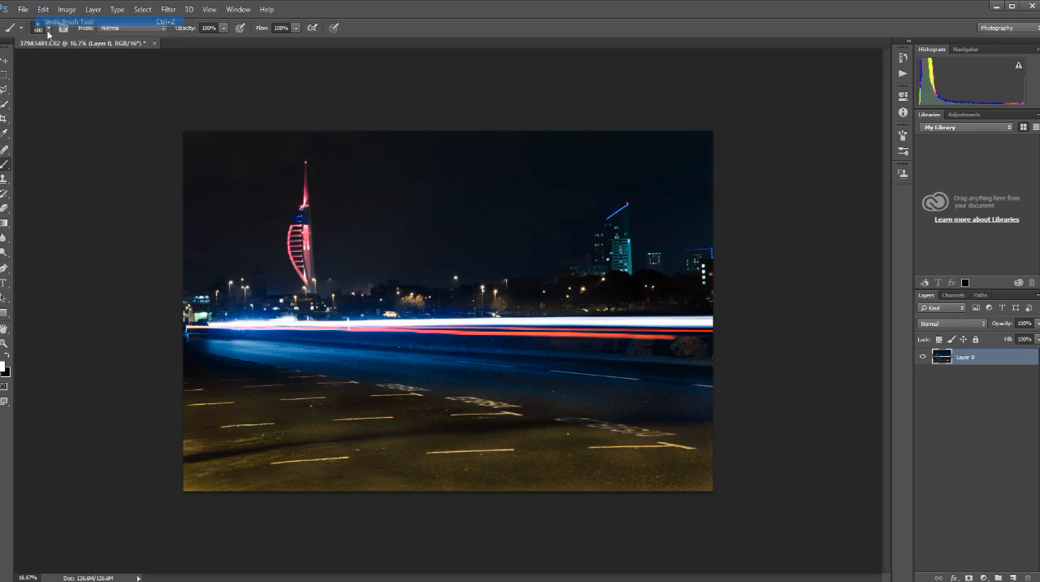
Crop the merged photo at its Original Ratio, trimming mostly the left and bottom edges while keeping the tower and light trails in frame.
{"action": "left_click", "coordinate": [5, 61]}
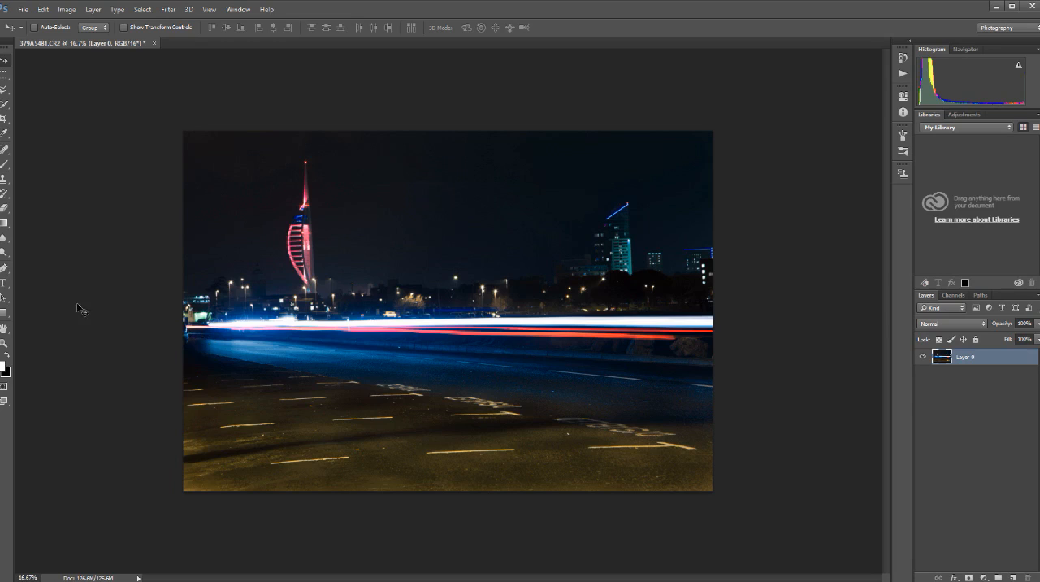
{"action": "left_click", "coordinate": [3, 120]}
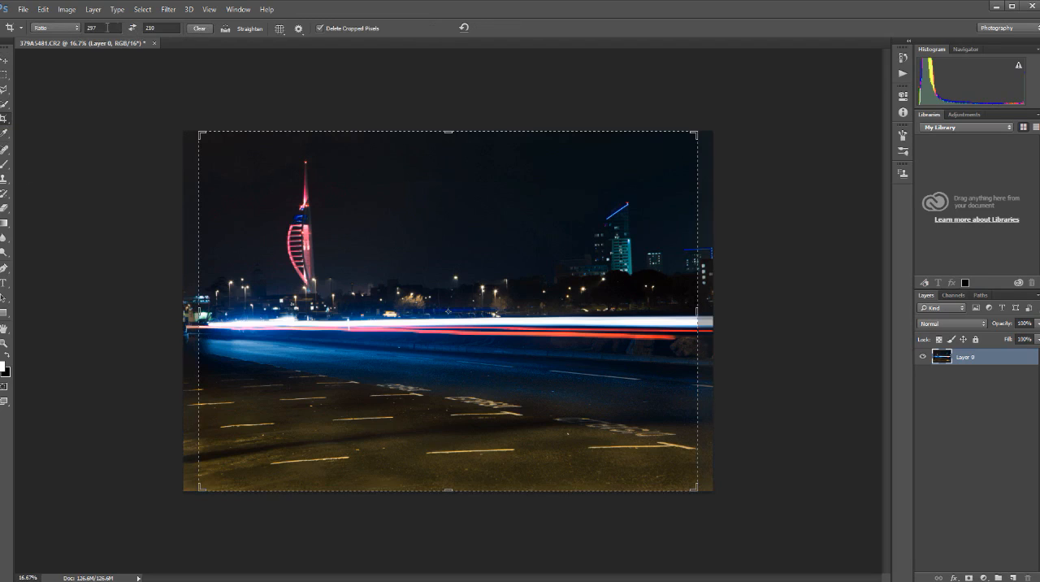
{"action": "left_click", "coordinate": [77, 29]}
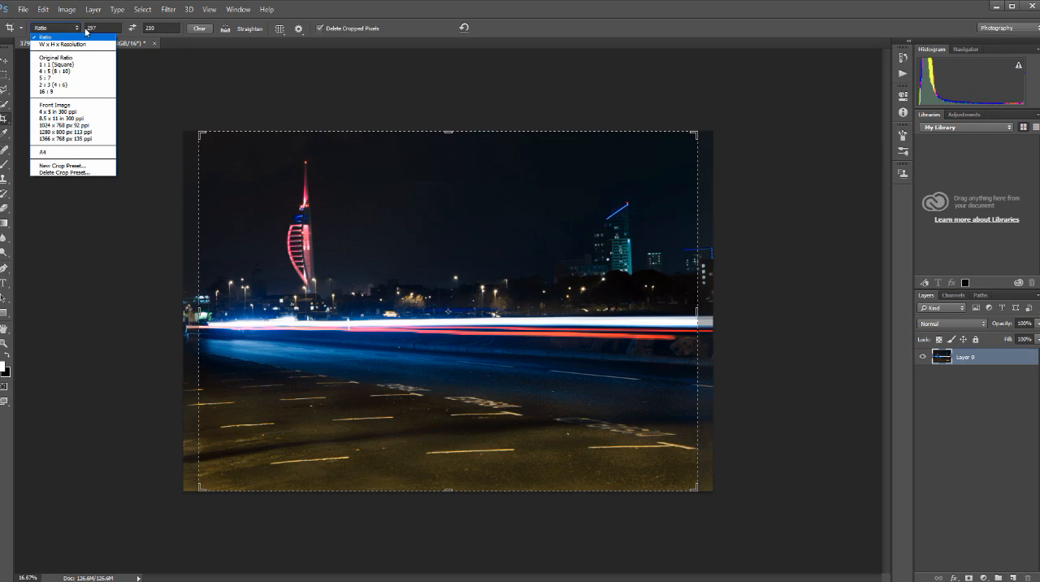
{"action": "left_click", "coordinate": [92, 58]}
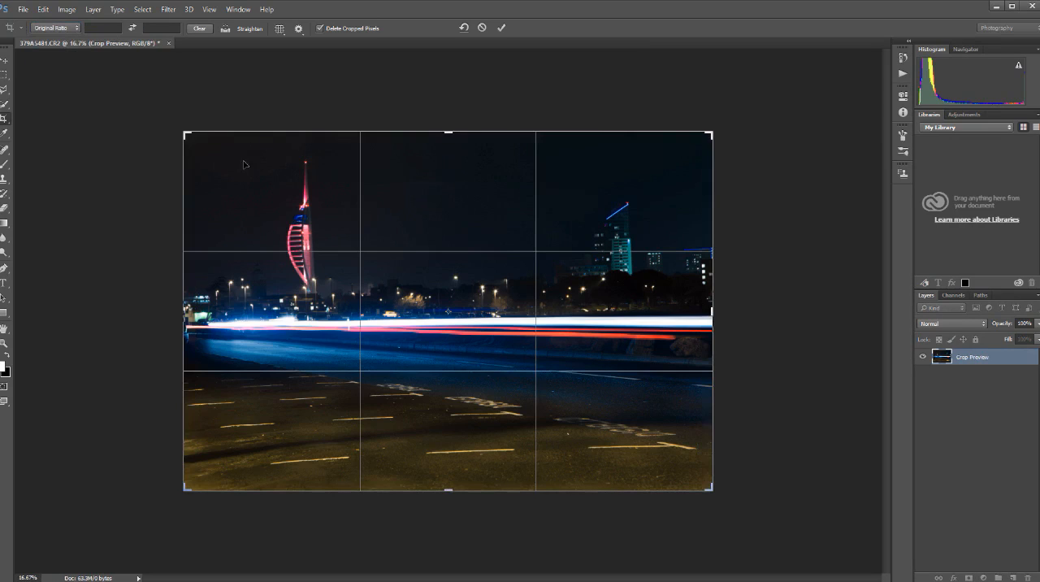
{"action": "left_click_drag", "start_coordinate": [183, 131], "coordinate": [189, 138]}
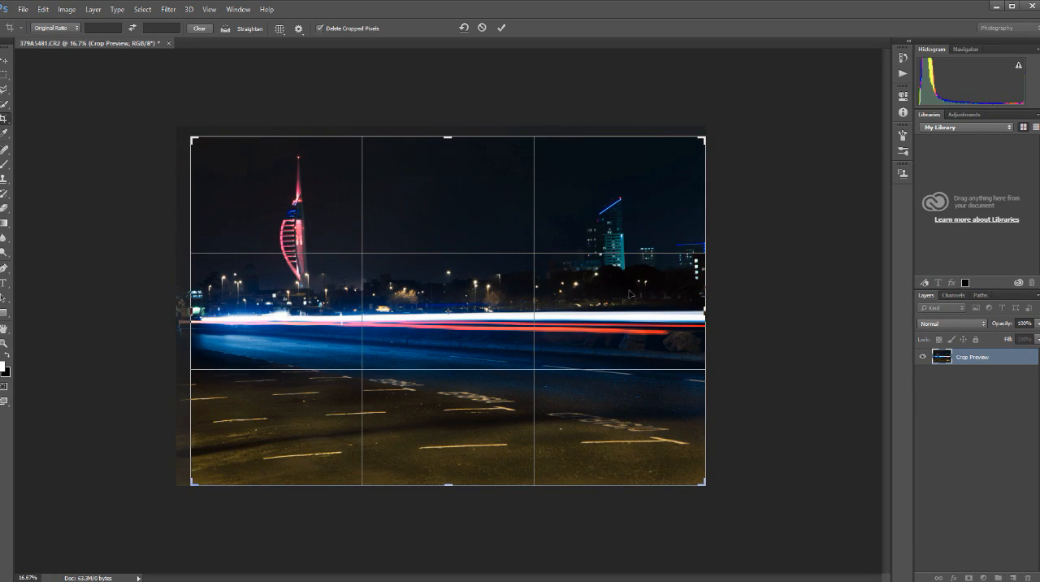
{"action": "left_click_drag", "start_coordinate": [457, 299], "coordinate": [454, 319]}
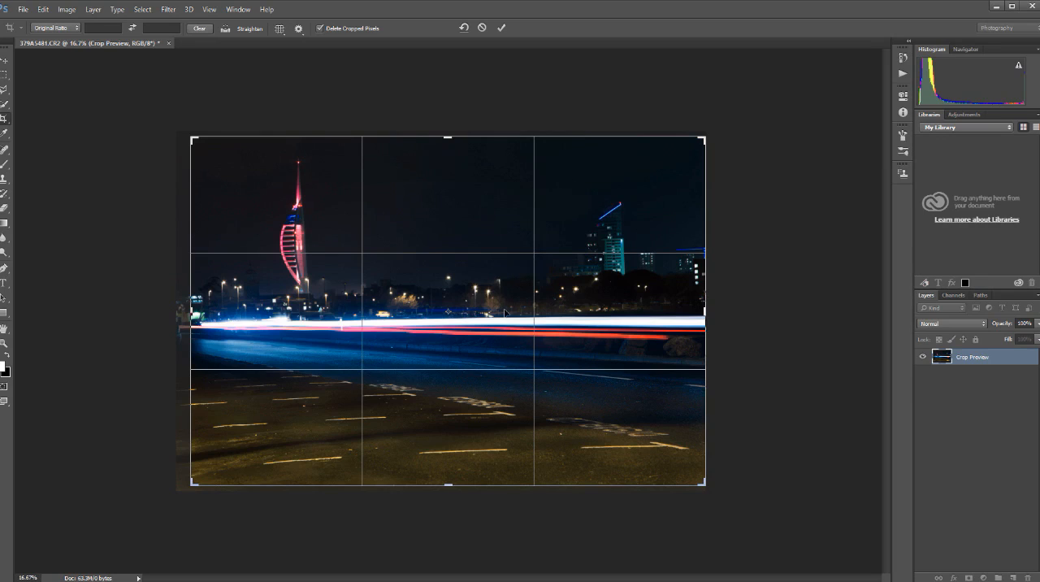
{"action": "left_click_drag", "start_coordinate": [191, 139], "coordinate": [239, 174]}
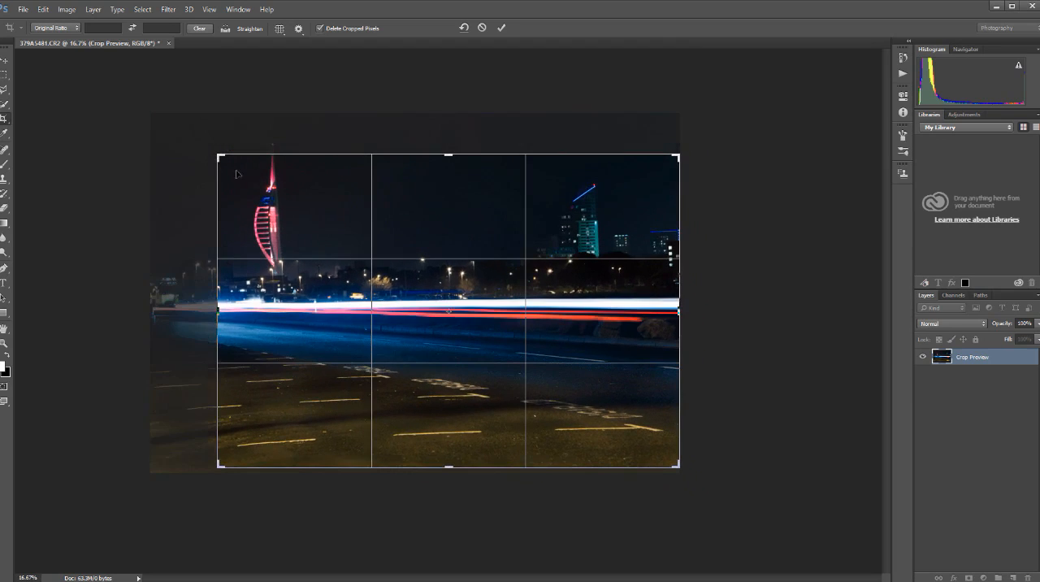
{"action": "left_click_drag", "start_coordinate": [350, 296], "coordinate": [373, 325]}
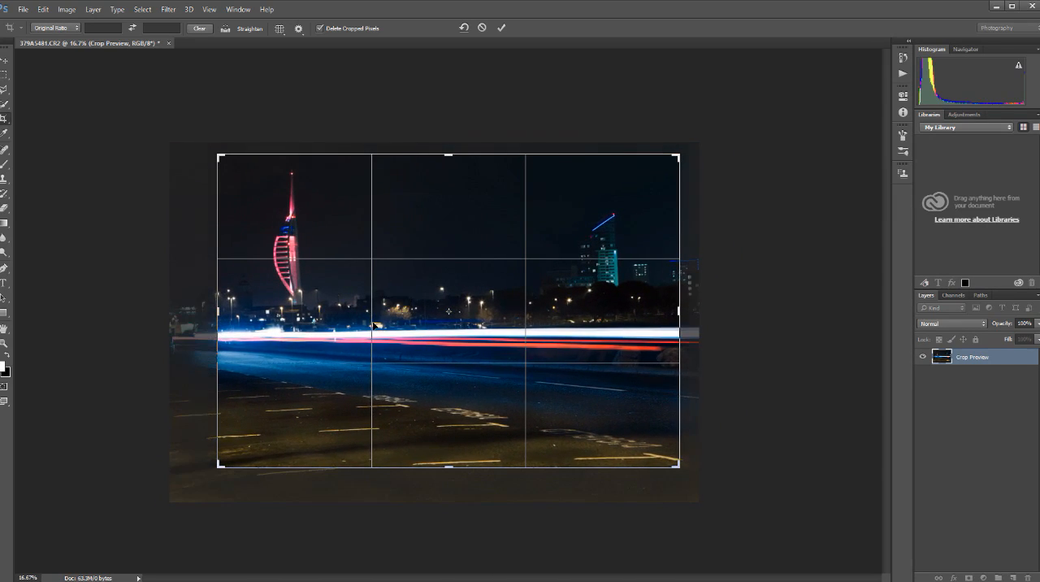
{"action": "key", "text": "Return"}
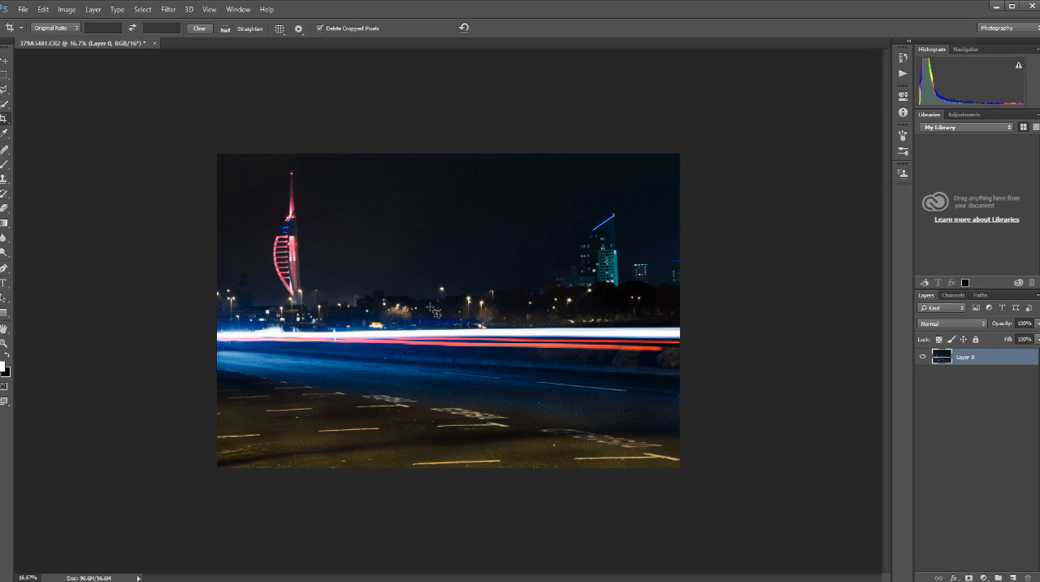
{"action": "key", "text": "ctrl"}
{"action": "key", "text": "ctrl+t"}
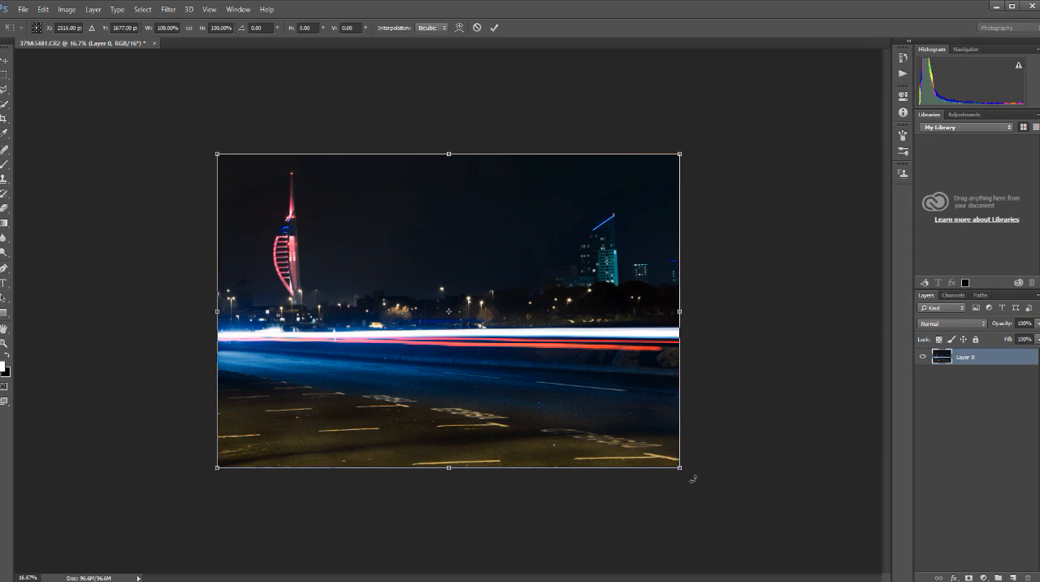
{"action": "left_click_drag", "start_coordinate": [693, 478], "coordinate": [690, 482]}
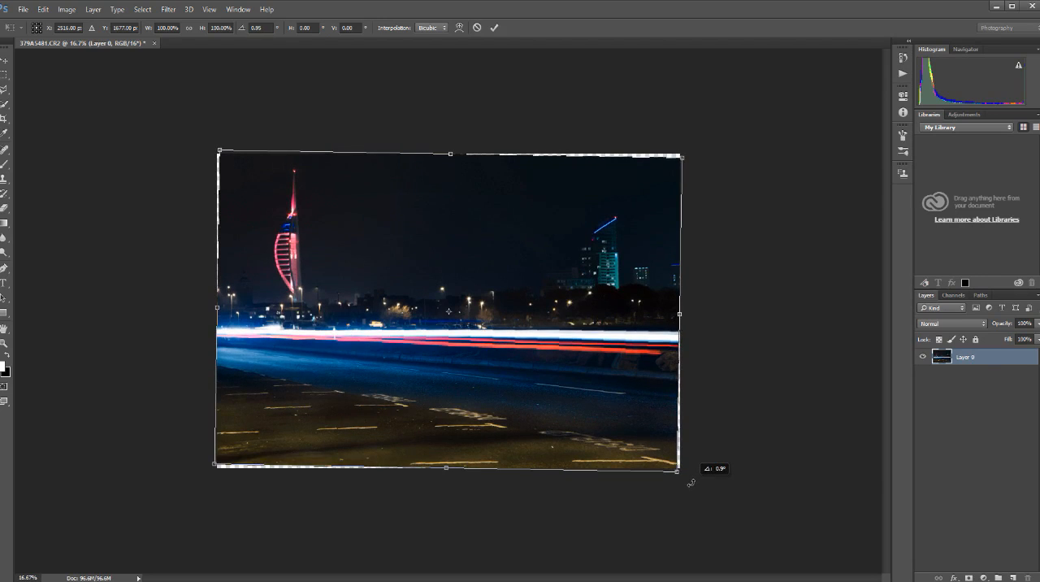
{"action": "left_click_drag", "start_coordinate": [691, 483], "coordinate": [691, 476]}
{"action": "key", "text": "Return"}
{"action": "key", "text": "c"}
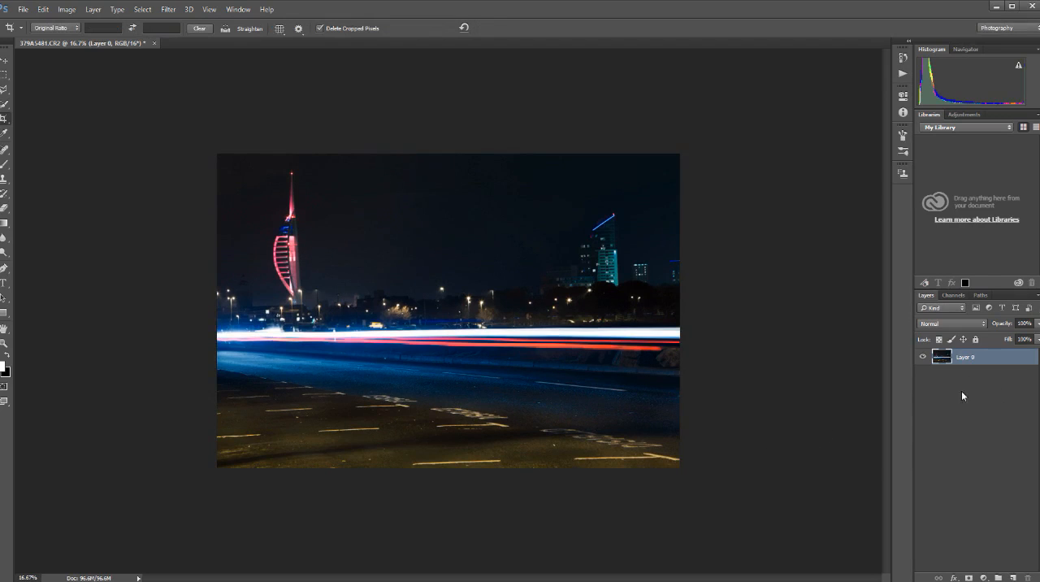
Duplicate Layer 0 and select the copy above it.
{"action": "left_click_drag", "start_coordinate": [944, 360], "coordinate": [1013, 576]}
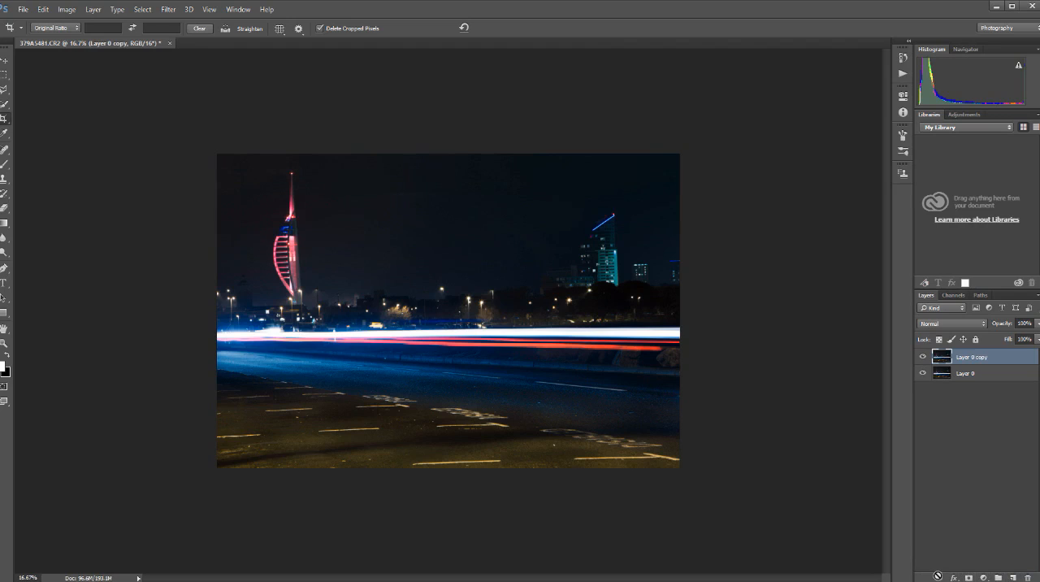
{"action": "left_click", "coordinate": [966, 376]}
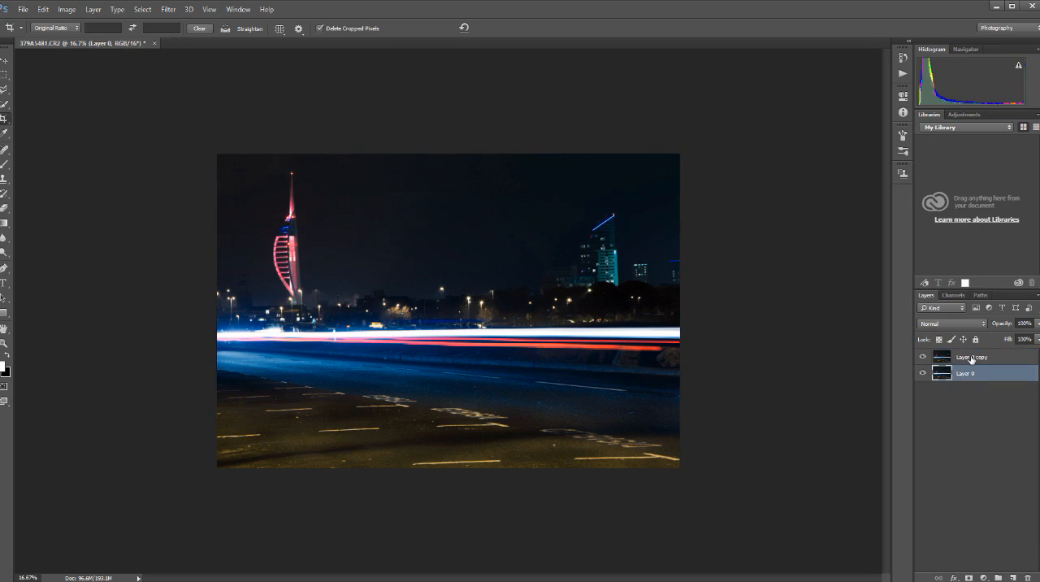
{"action": "left_click", "coordinate": [972, 359]}
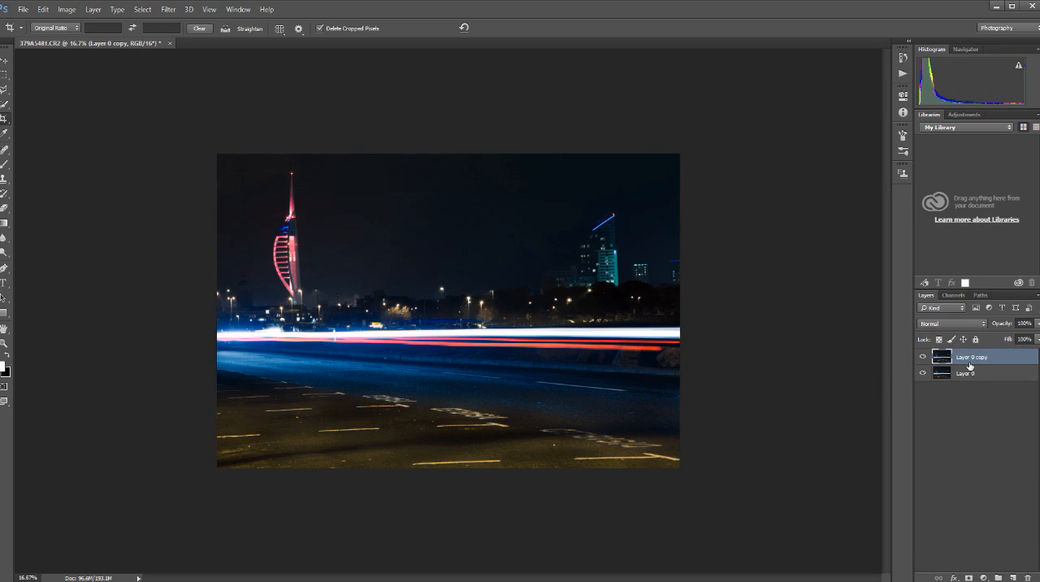
Rotate Layer 0 copy clockwise by about 1.7° and enlarge it to about 106% so it fills the canvas, and merge the visible layers.
{"action": "key", "text": "ctrl+t"}
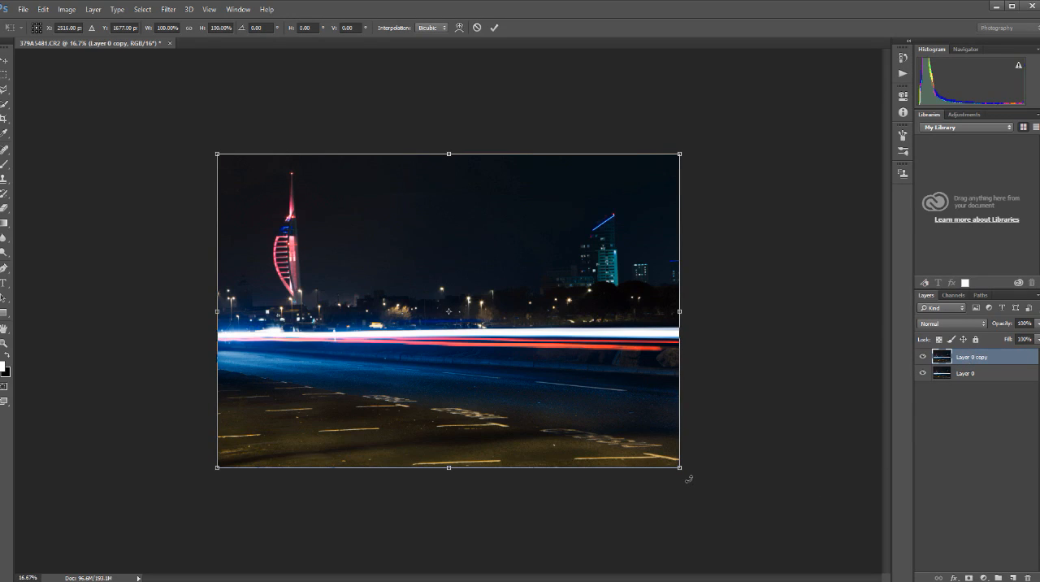
{"action": "left_click_drag", "start_coordinate": [688, 479], "coordinate": [682, 481]}
{"action": "left_click_drag", "start_coordinate": [682, 481], "coordinate": [681, 482]}
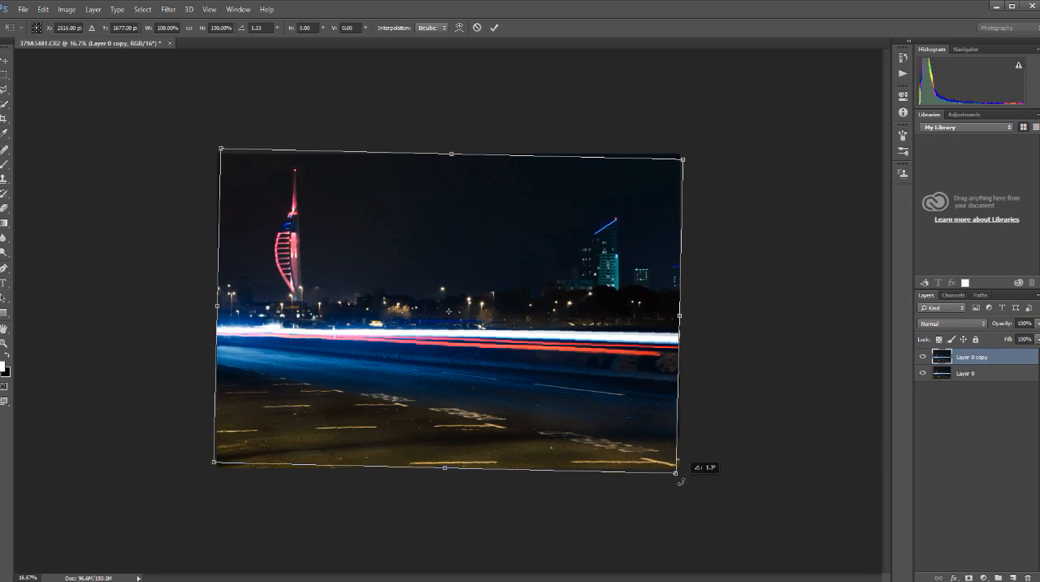
{"action": "left_click_drag", "start_coordinate": [680, 482], "coordinate": [680, 483]}
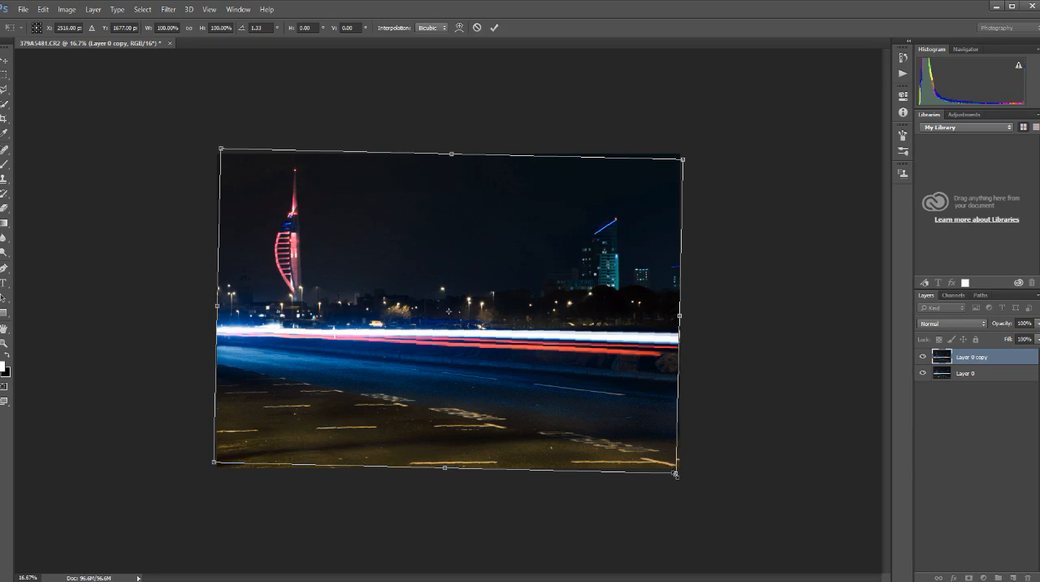
{"action": "left_click_drag", "start_coordinate": [675, 474], "coordinate": [684, 482]}
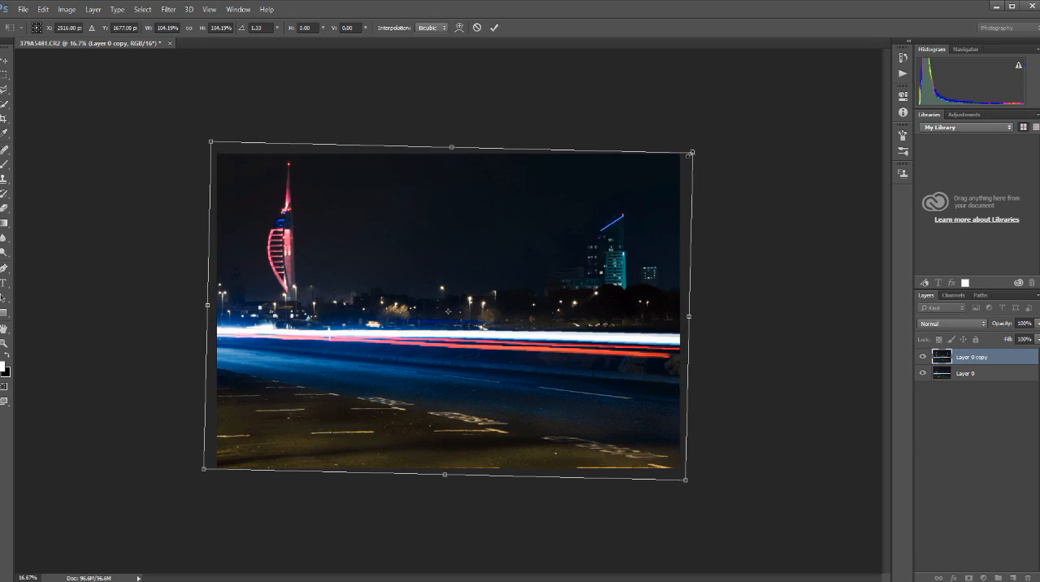
{"action": "left_click_drag", "start_coordinate": [692, 151], "coordinate": [696, 149]}
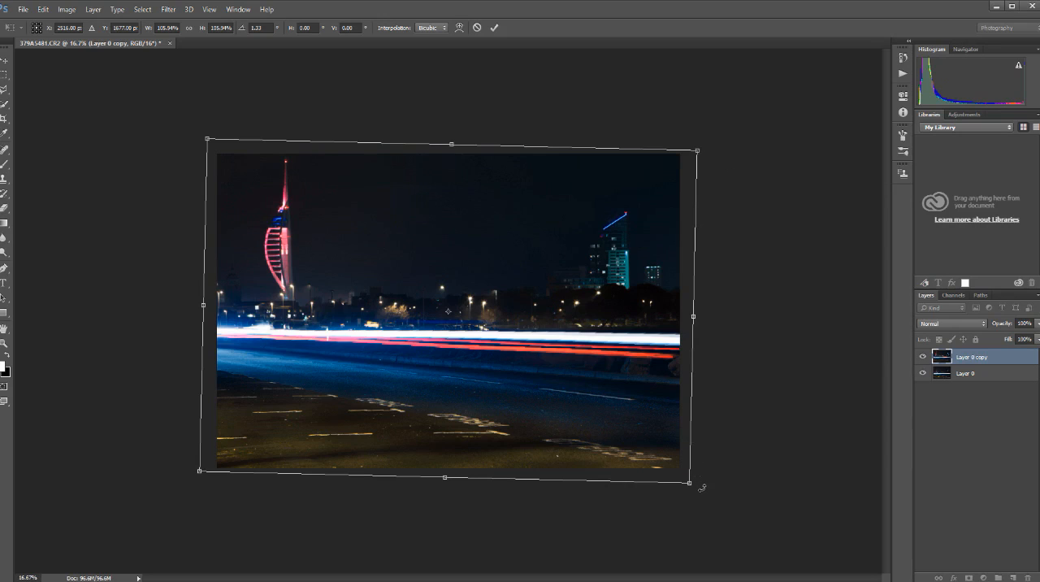
{"action": "left_click_drag", "start_coordinate": [700, 487], "coordinate": [699, 488]}
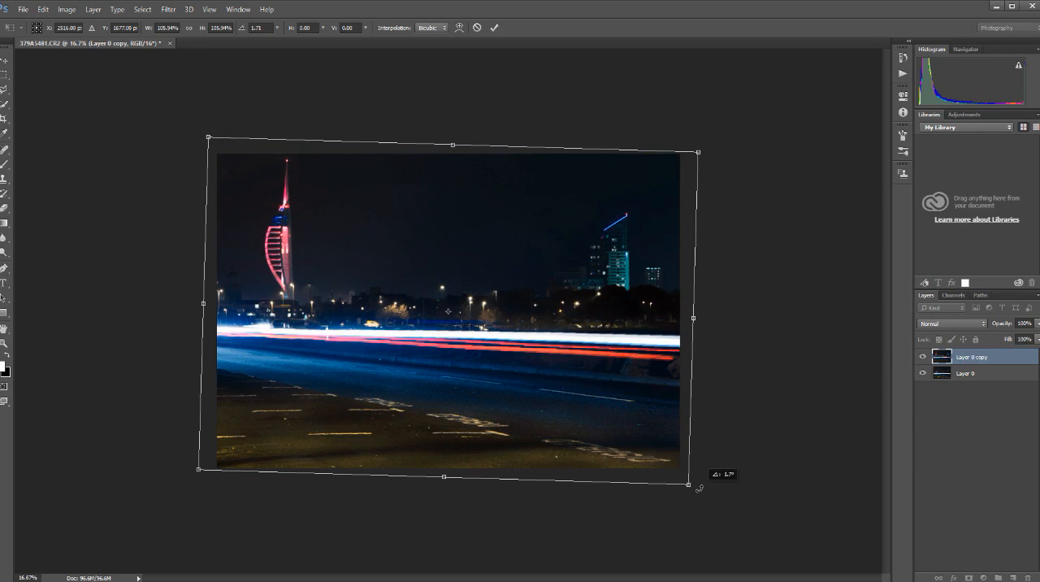
{"action": "left_click_drag", "start_coordinate": [698, 489], "coordinate": [698, 488]}
{"action": "key", "text": "Return"}
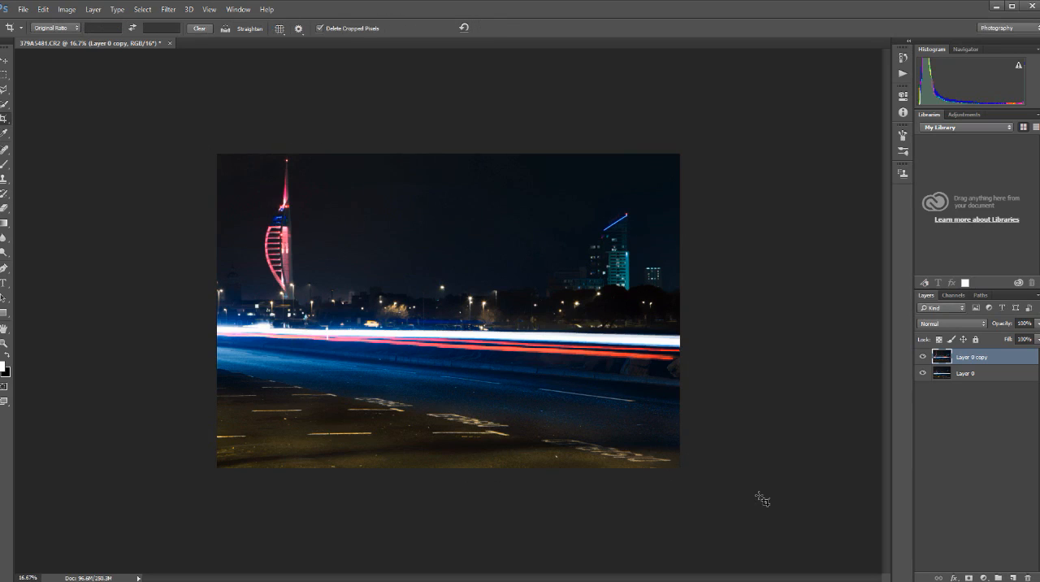
{"action": "left_click", "coordinate": [1037, 297]}
{"action": "left_click", "coordinate": [933, 514]}
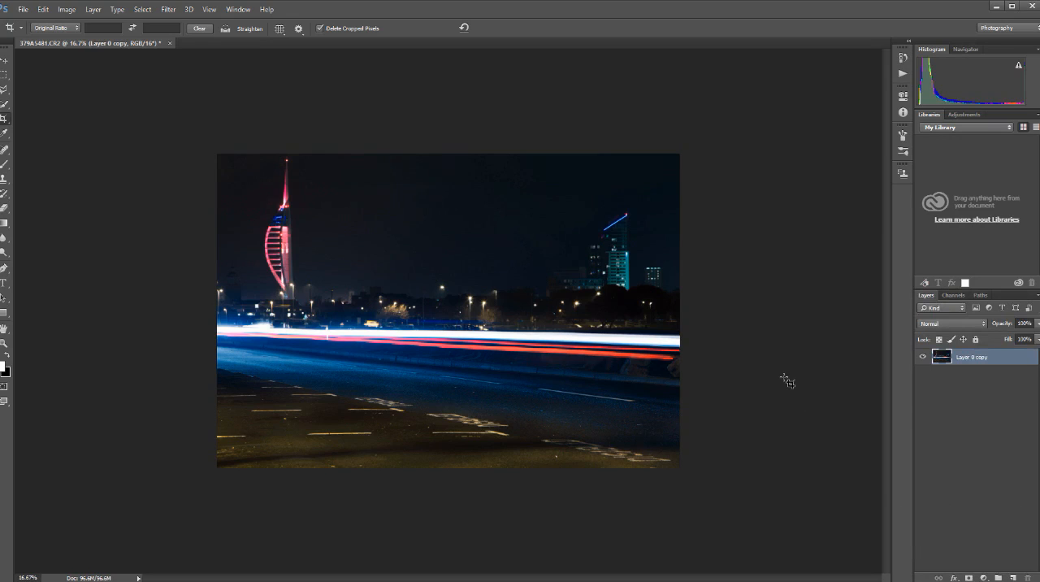
Save the merged photo as a TIFF named Traffic Trail_southsea in the Traffic trails folder.
{"action": "left_click", "coordinate": [23, 10]}
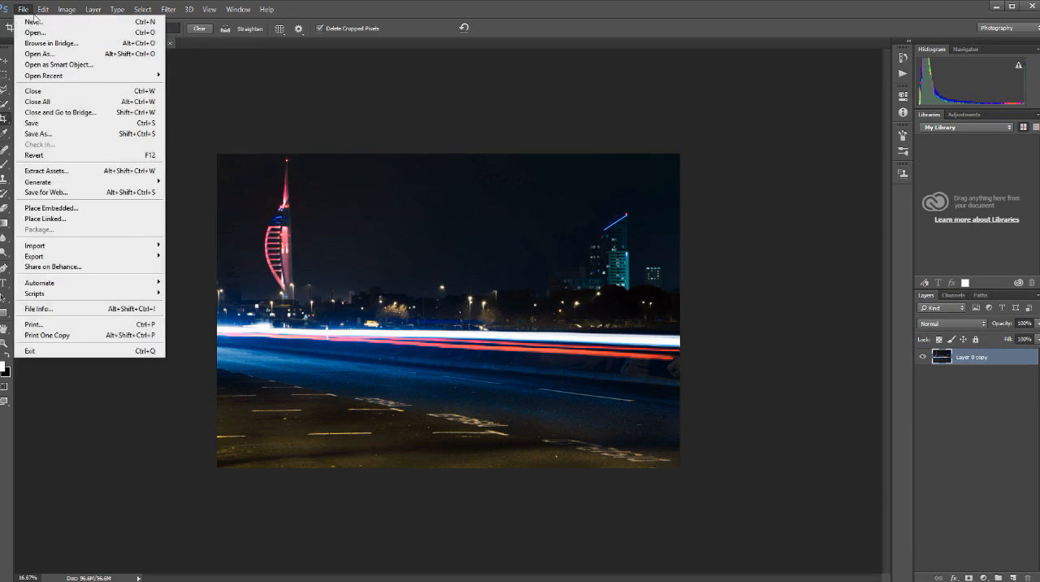
{"action": "left_click", "coordinate": [49, 133]}
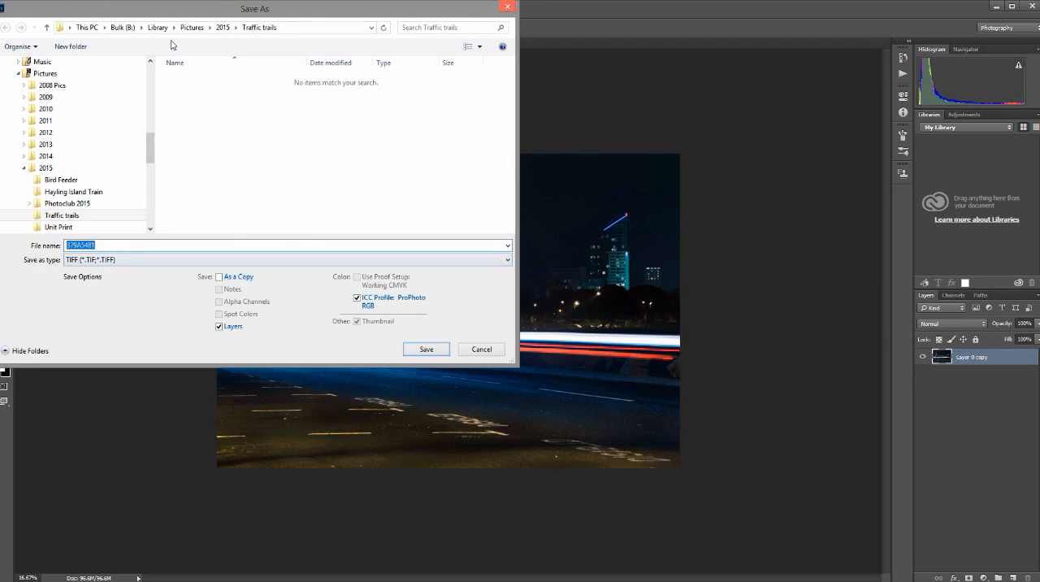
{"action": "left_click", "coordinate": [90, 246]}
{"action": "double_click", "coordinate": [90, 246]}
{"action": "type", "text": "Traffic Trail_southsea"}
{"action": "left_click", "coordinate": [427, 349]}
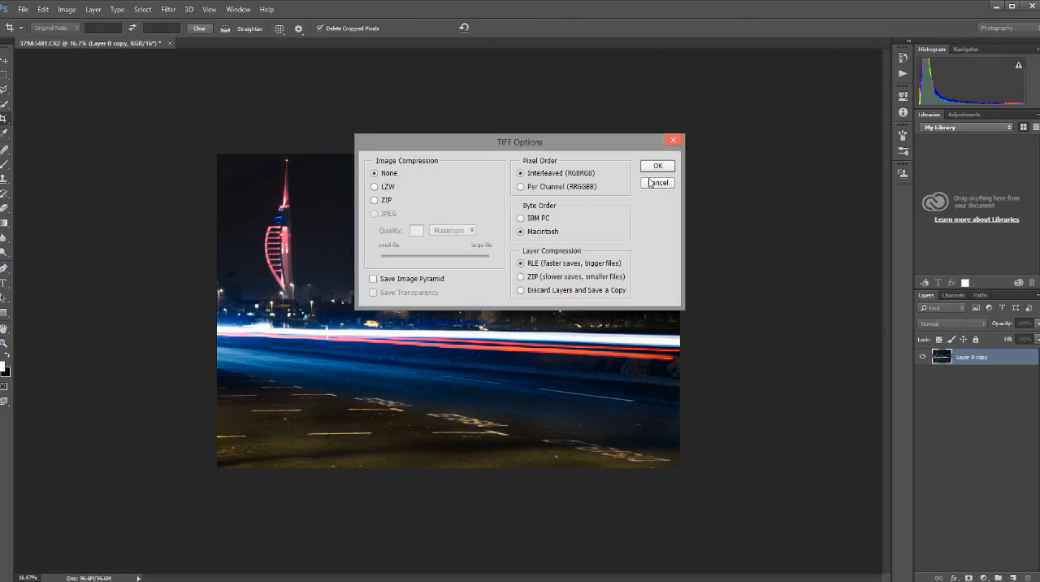
Finish the TIFF save uncompressed with IBM PC byte order and layers included, and close Photoshop to return to Lightroom.
{"action": "left_click", "coordinate": [522, 218]}
{"action": "left_click", "coordinate": [658, 167]}
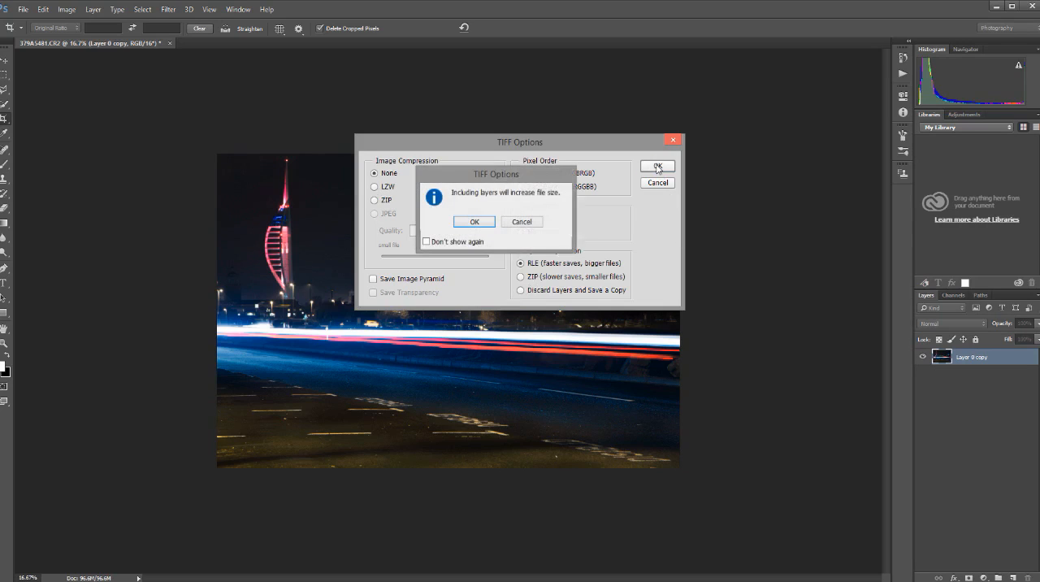
{"action": "left_click", "coordinate": [475, 222]}
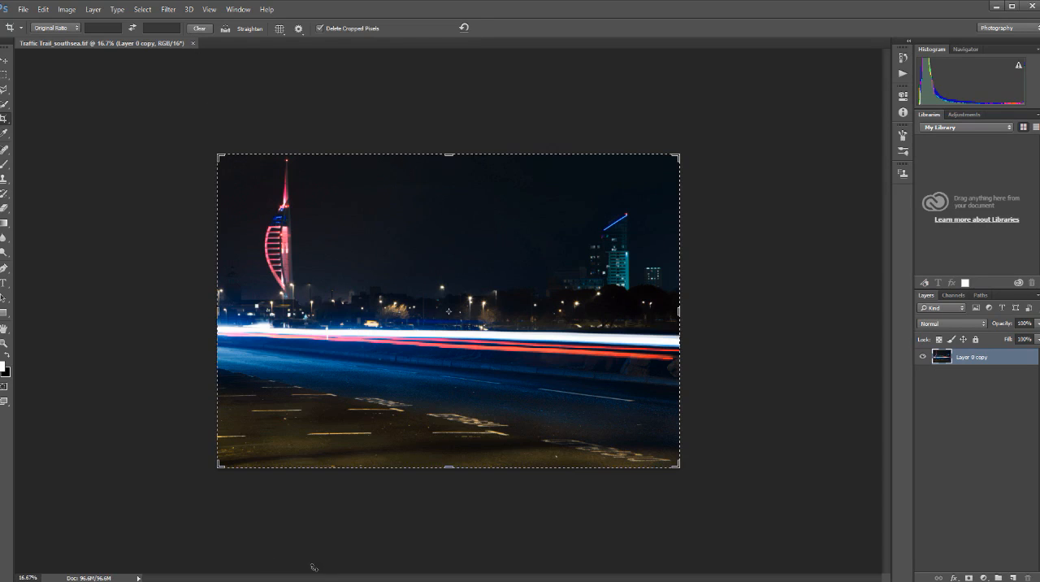
{"action": "left_click", "coordinate": [1032, 5]}
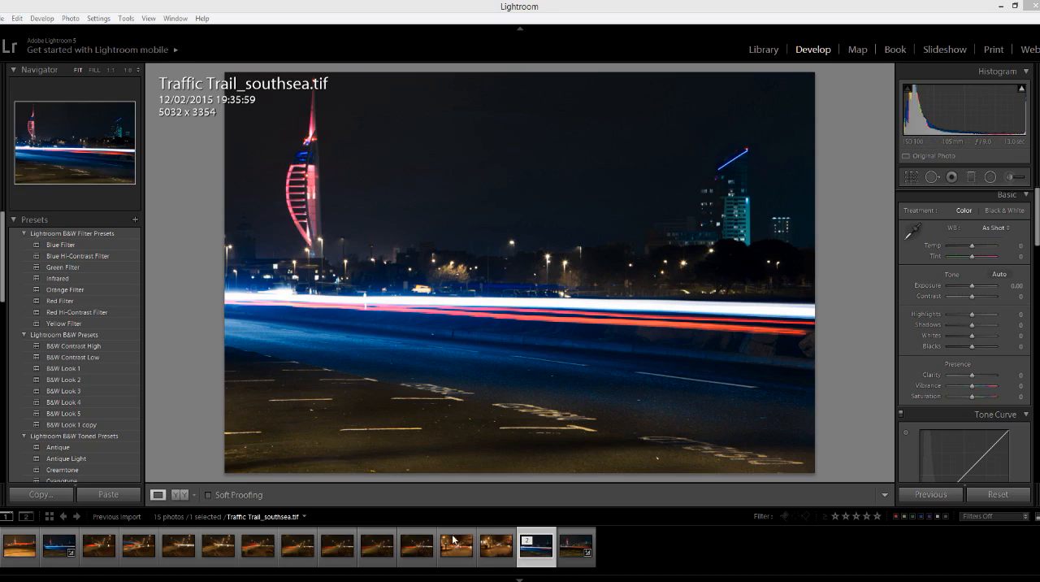
Compare the original 379A5481.CR2 with the blended Traffic Trail_southsea.tif in Lightroom.
{"action": "left_click", "coordinate": [576, 548]}
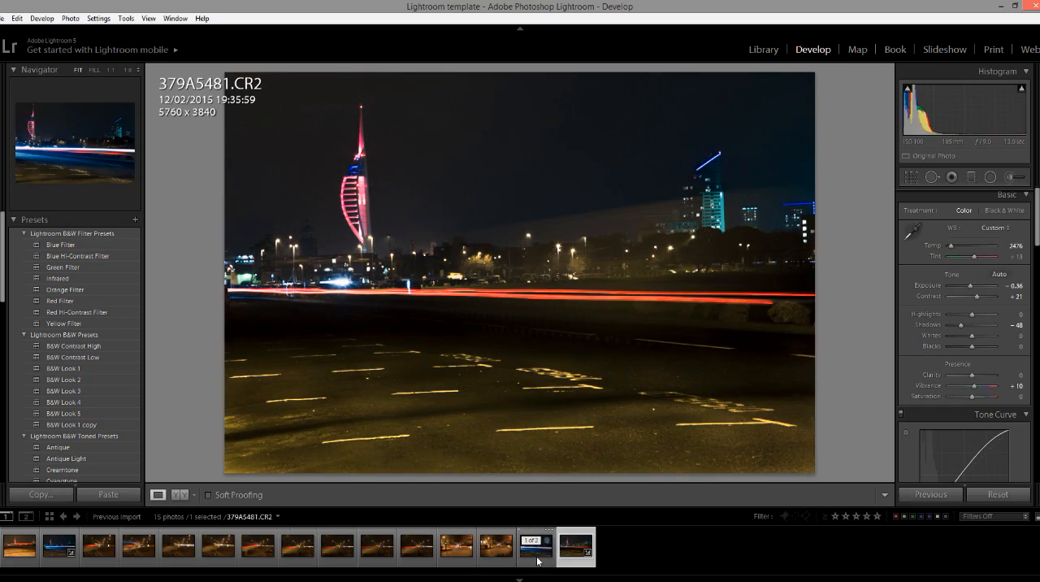
{"action": "left_click", "coordinate": [537, 557]}
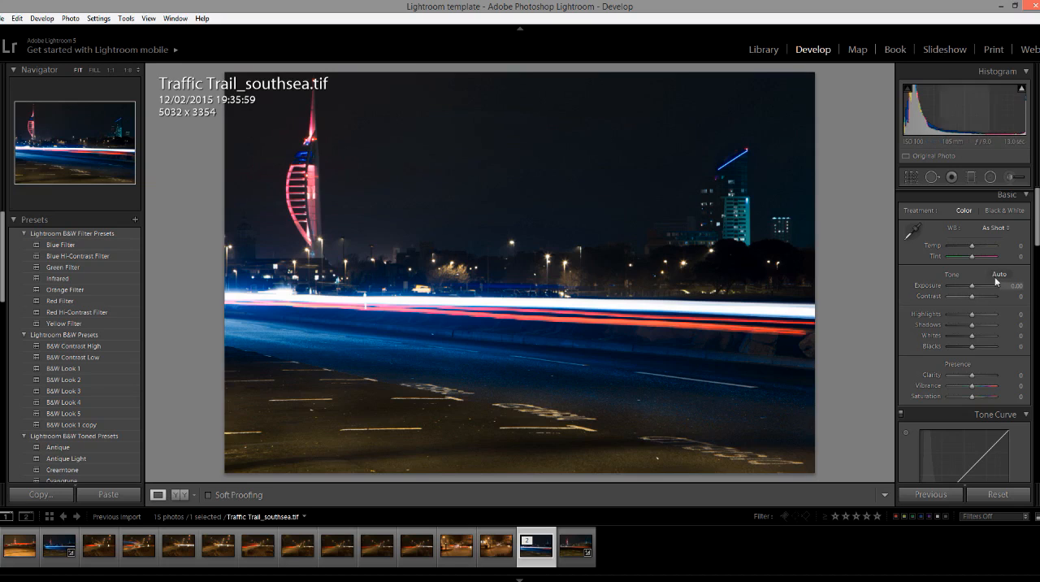
{"action": "mouse_move", "coordinate": [1036, 223]}
{"action": "left_mouse_down"}
{"action": "mouse_move", "coordinate": [1036, 251]}
{"action": "mouse_move", "coordinate": [1036, 218]}
{"action": "left_mouse_up"}
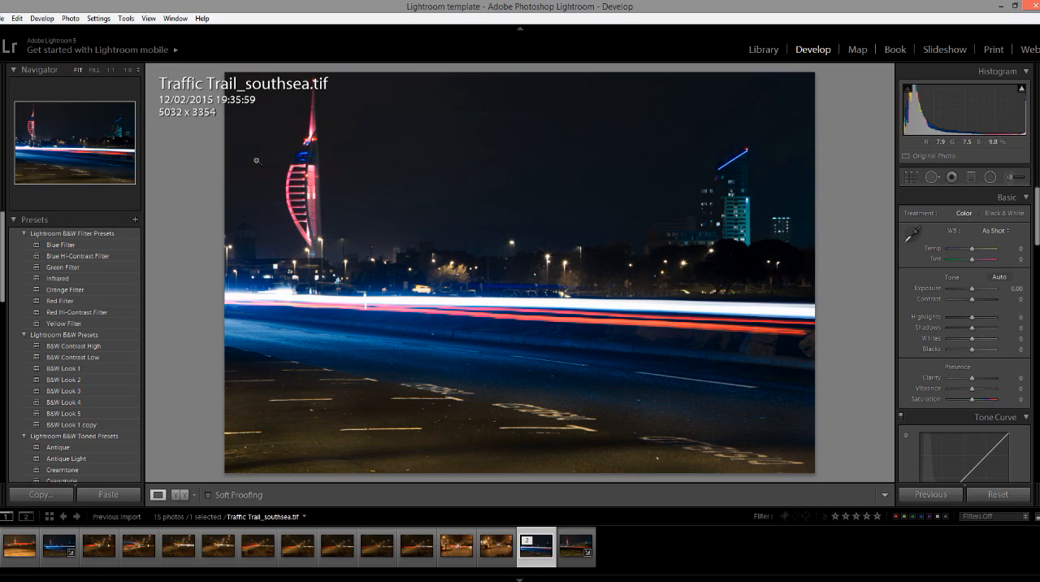
Switch to the Library module, collapse the 2015 folder and expand the PhotoBox publish service's album list.
{"action": "left_click", "coordinate": [763, 49]}
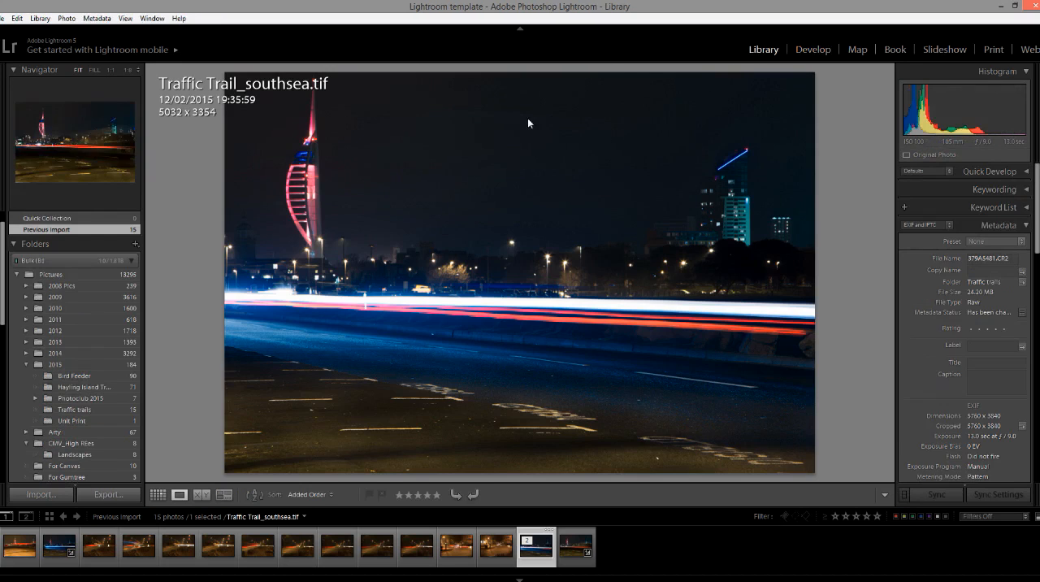
{"action": "left_click", "coordinate": [27, 364]}
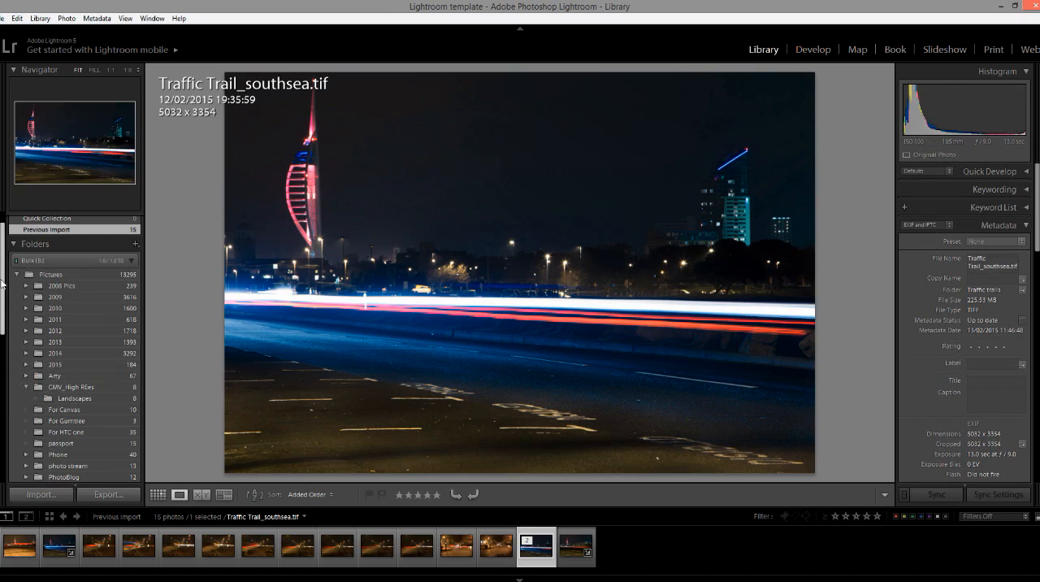
{"action": "left_click_drag", "start_coordinate": [3, 280], "coordinate": [3, 443]}
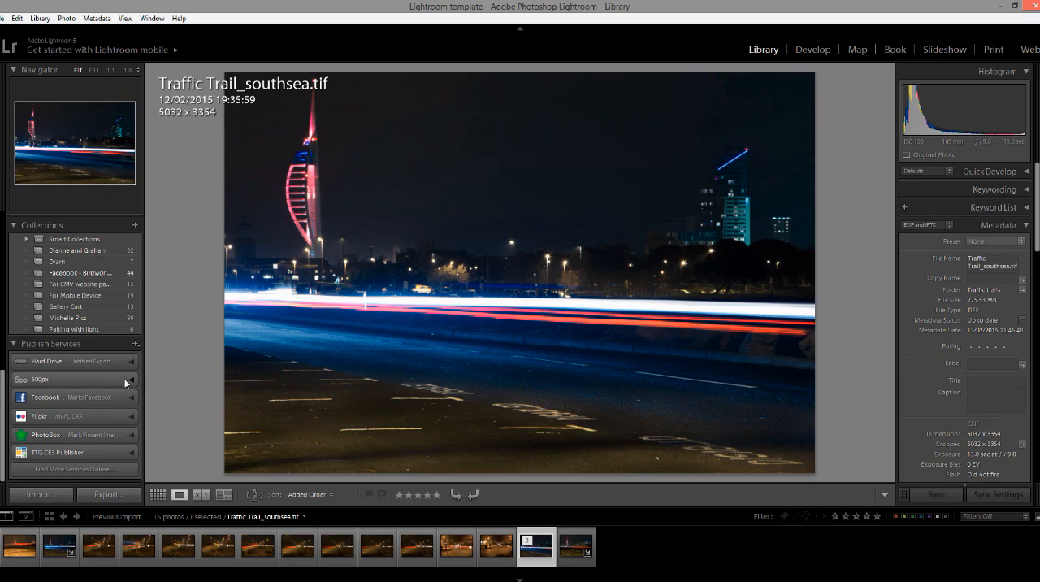
{"action": "left_click", "coordinate": [131, 437]}
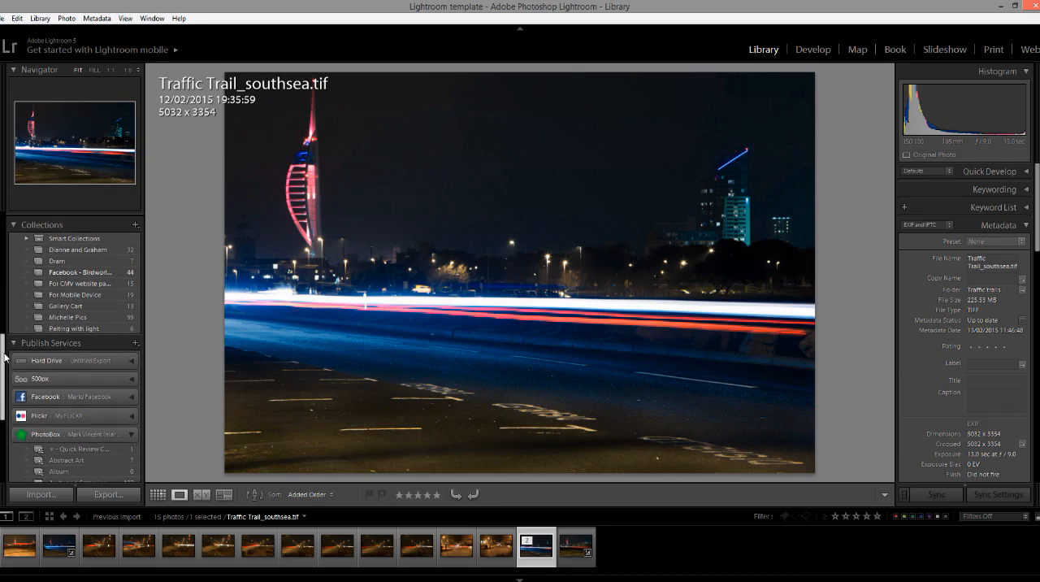
{"action": "scroll", "coordinate": [20, 351], "scroll_direction": "down", "scroll_amount": 5}
{"action": "scroll", "coordinate": [20, 351], "scroll_direction": "down", "scroll_amount": 1}
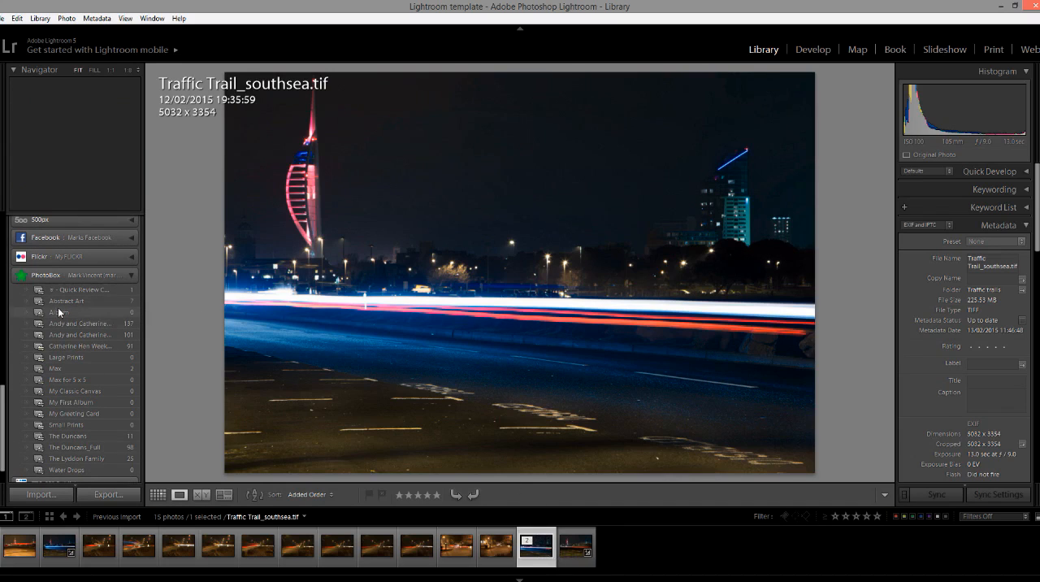
Add Traffic Trail_southsea.tif to PhotoBox's Abstract Art album and open that album.
{"action": "left_click_drag", "start_coordinate": [531, 557], "coordinate": [105, 302]}
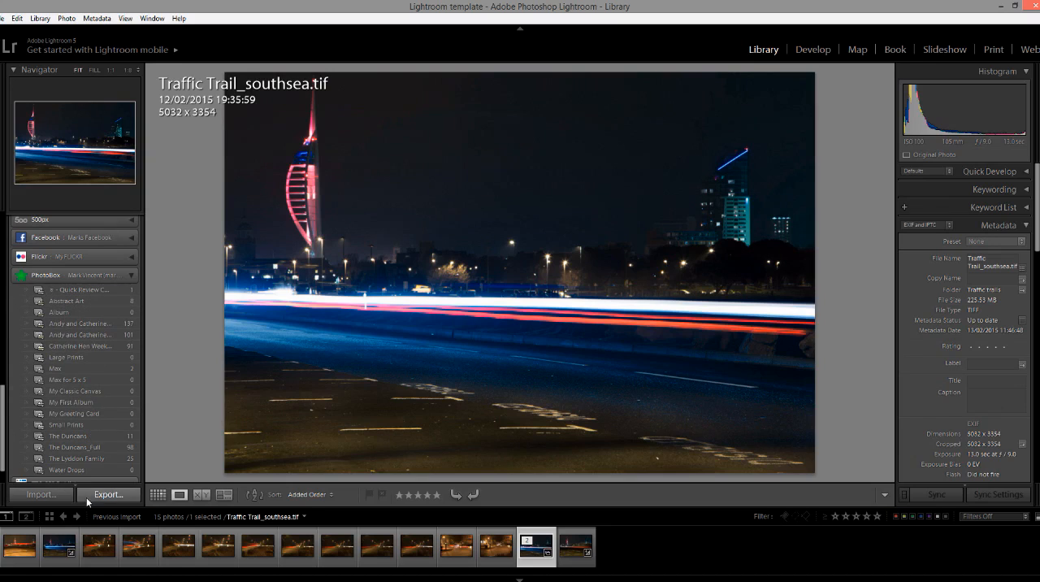
{"action": "scroll", "coordinate": [5, 406], "scroll_direction": "up", "scroll_amount": 3}
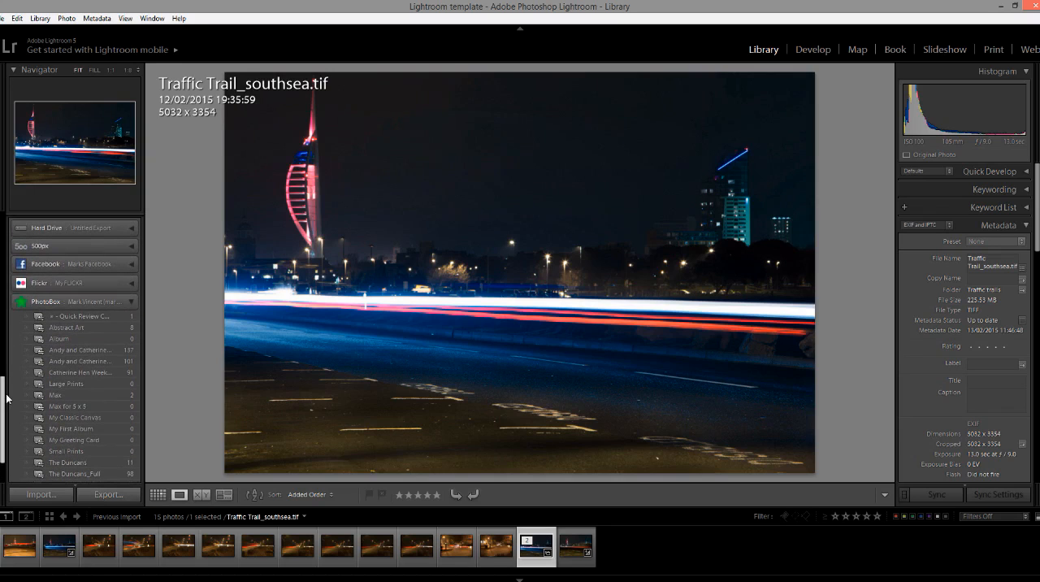
{"action": "left_click", "coordinate": [90, 328]}
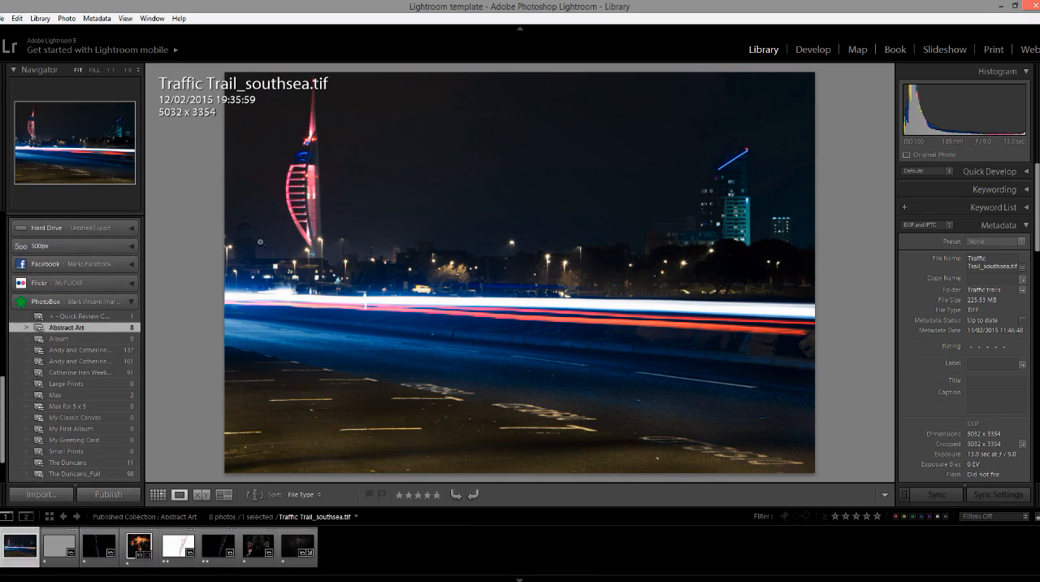
Publish the Abstract Art album without size restrictions, apply the PhotoBox plug-in update and collapse the PhotoBox album list.
{"action": "left_click", "coordinate": [110, 495]}
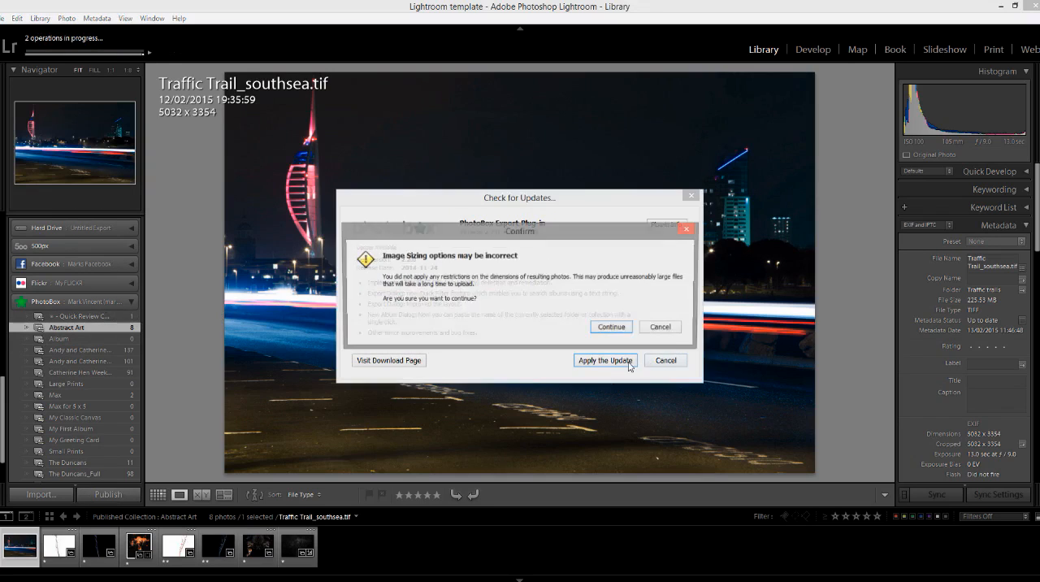
{"action": "left_click", "coordinate": [605, 329]}
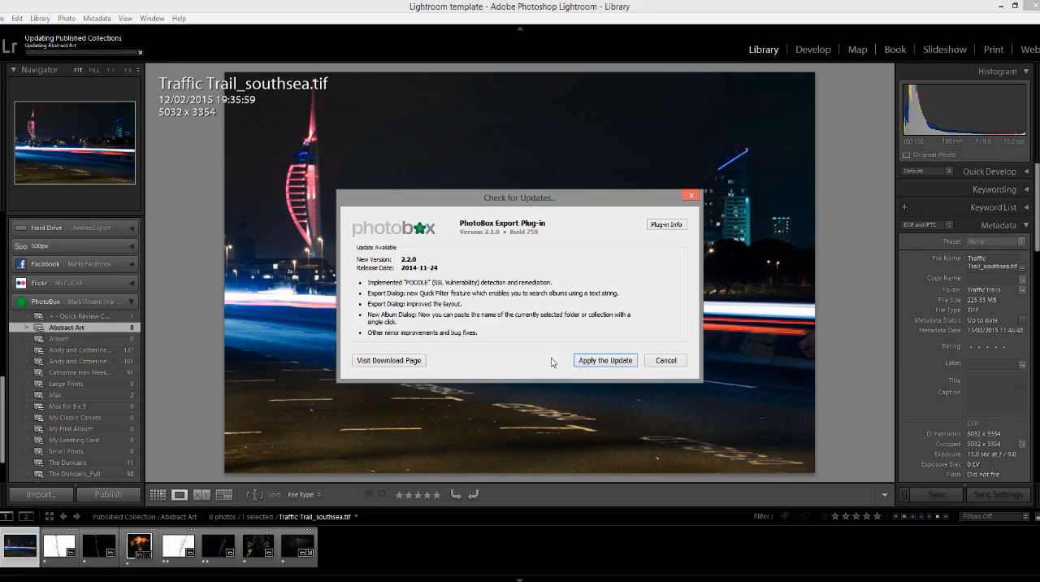
{"action": "left_click", "coordinate": [608, 361]}
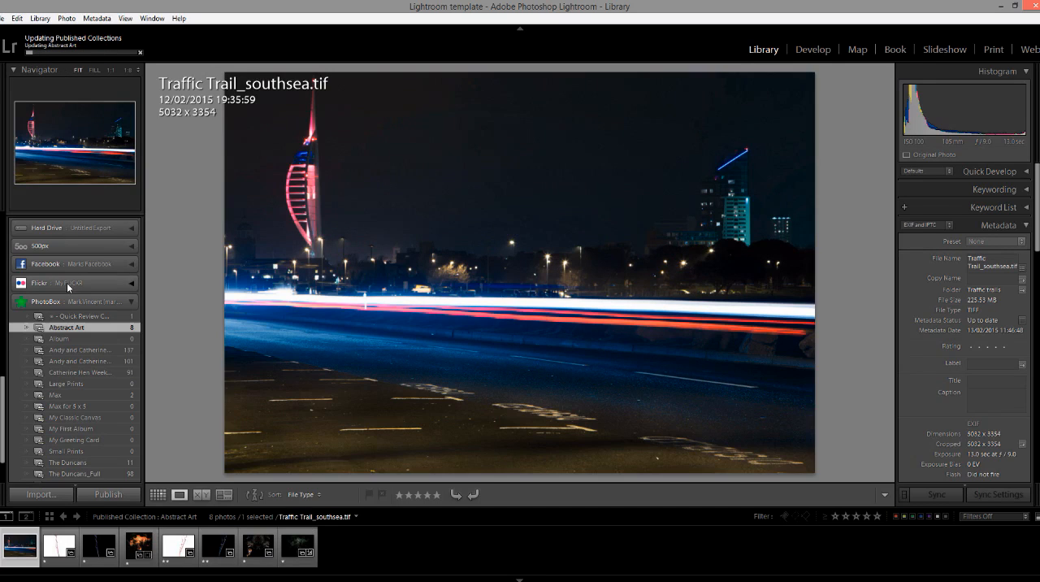
{"action": "left_click", "coordinate": [132, 302]}
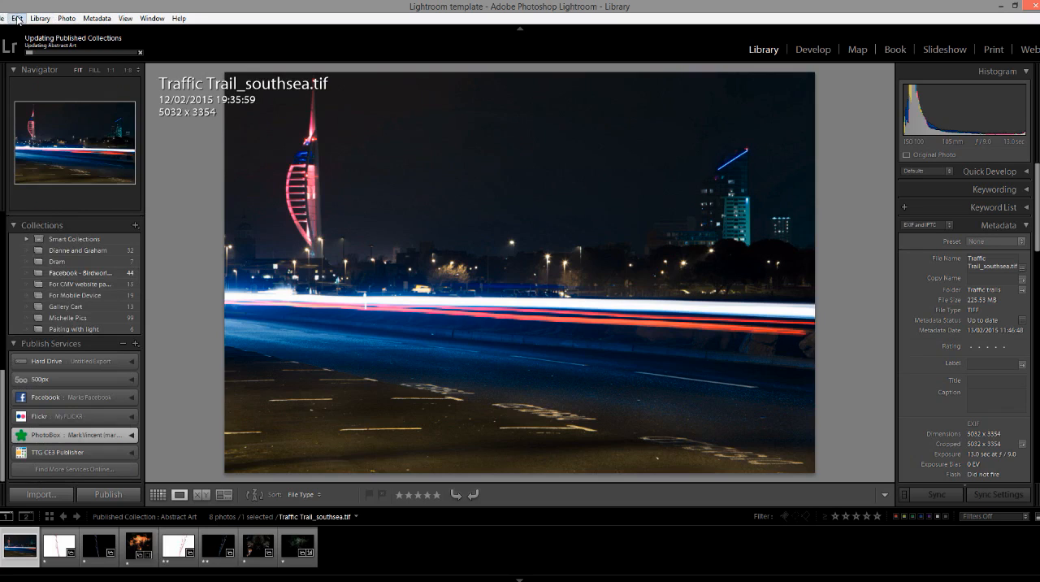
Open the PhotoBox publish service's settings, check the color space options while keeping sRGB, and dismiss the plug-in update.
{"action": "right_click", "coordinate": [104, 441]}
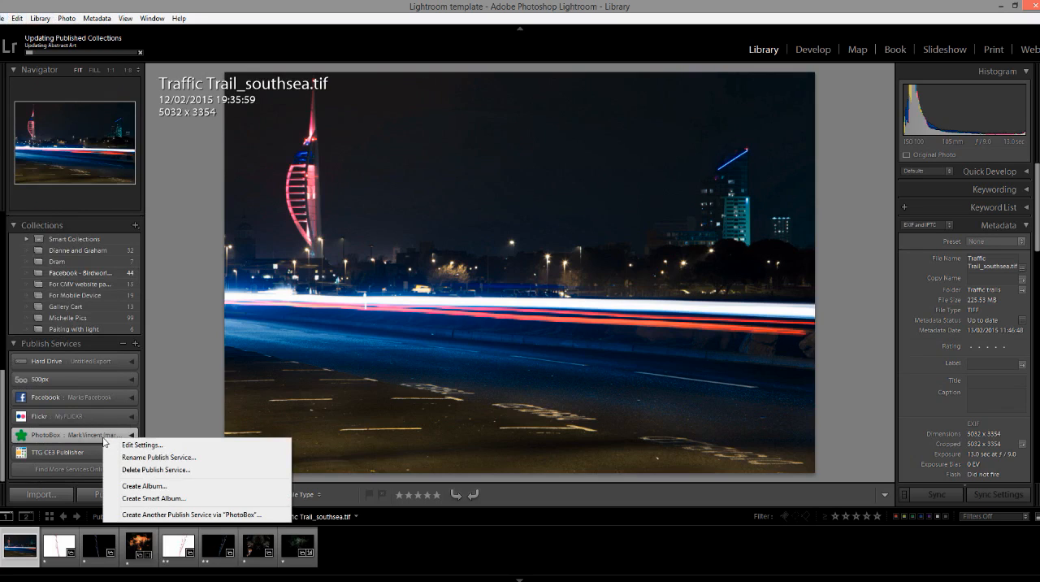
{"action": "left_click", "coordinate": [151, 445]}
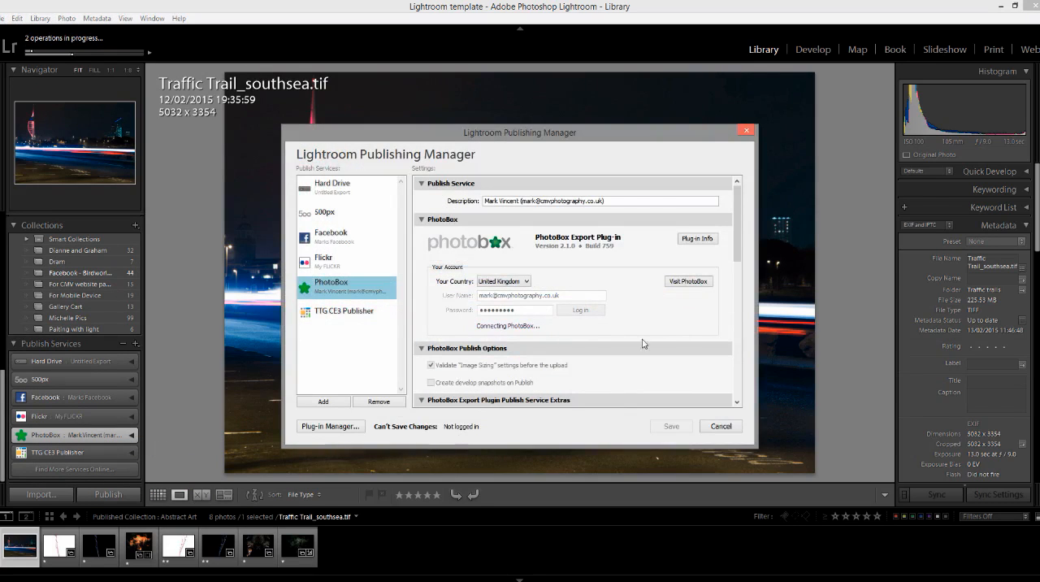
{"action": "left_click_drag", "start_coordinate": [739, 233], "coordinate": [701, 357]}
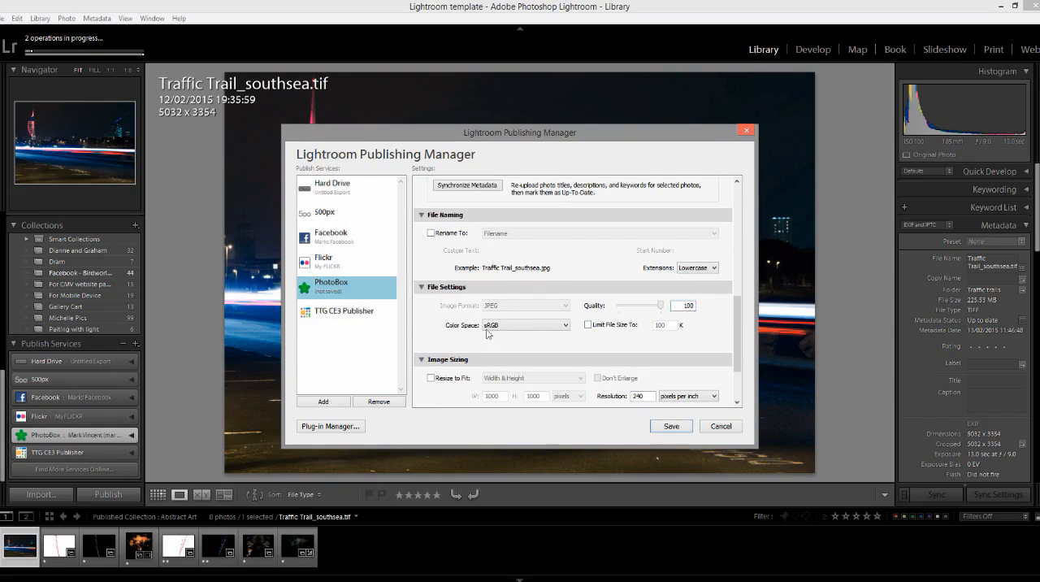
{"action": "left_click", "coordinate": [566, 327]}
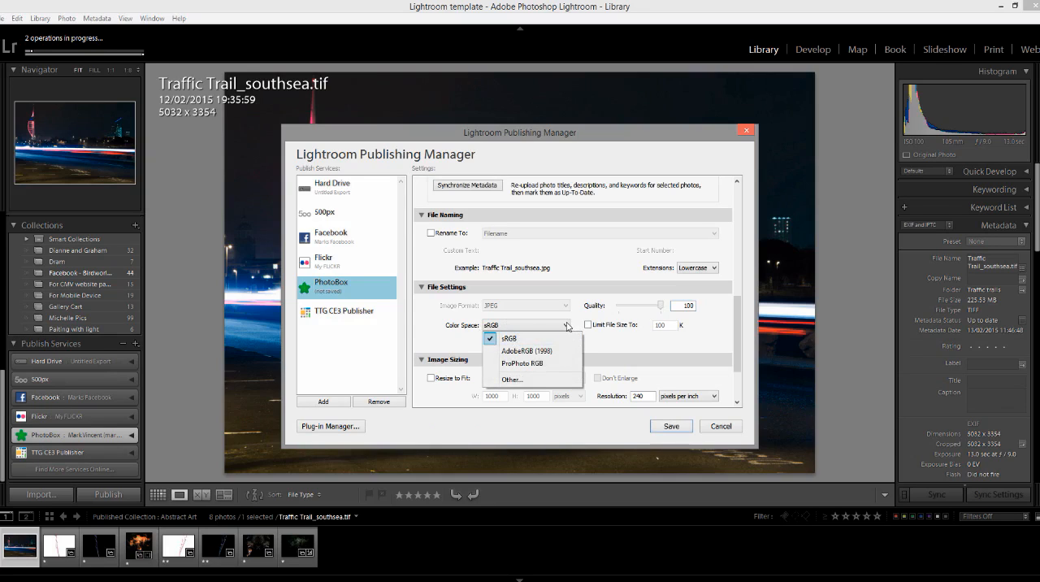
{"action": "left_click", "coordinate": [563, 328]}
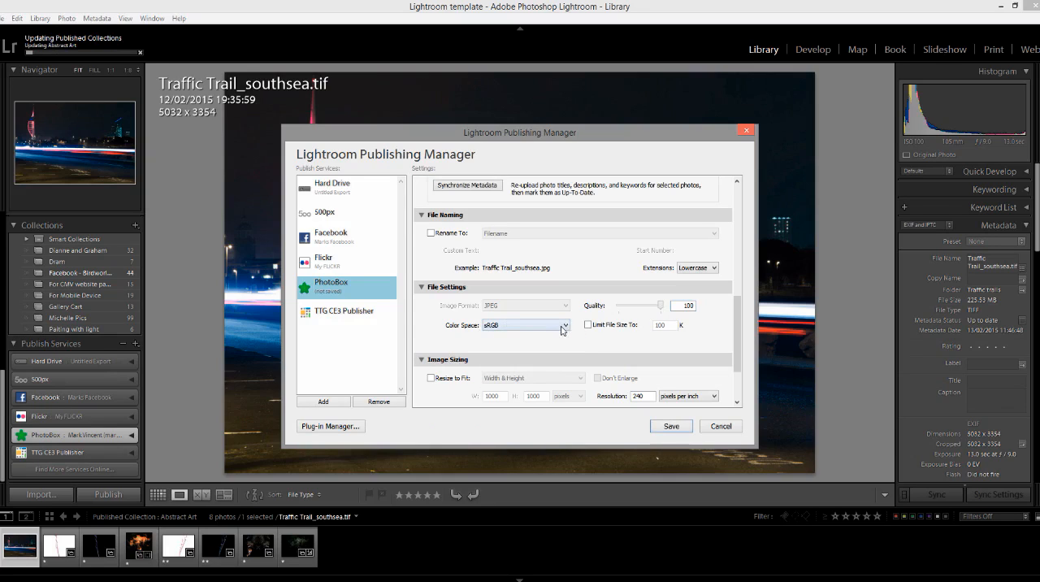
{"action": "left_click", "coordinate": [565, 326]}
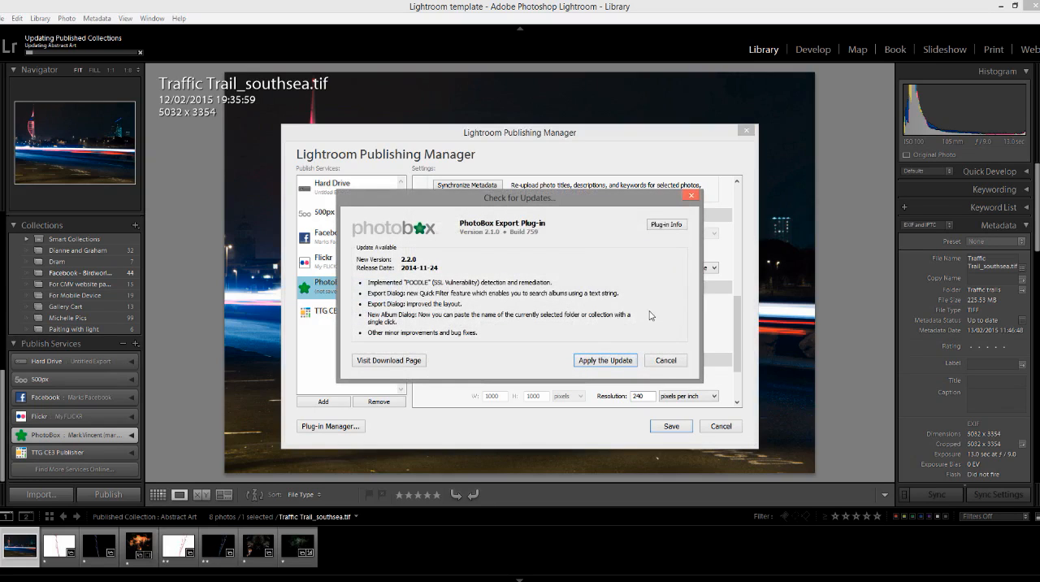
{"action": "left_click", "coordinate": [675, 360]}
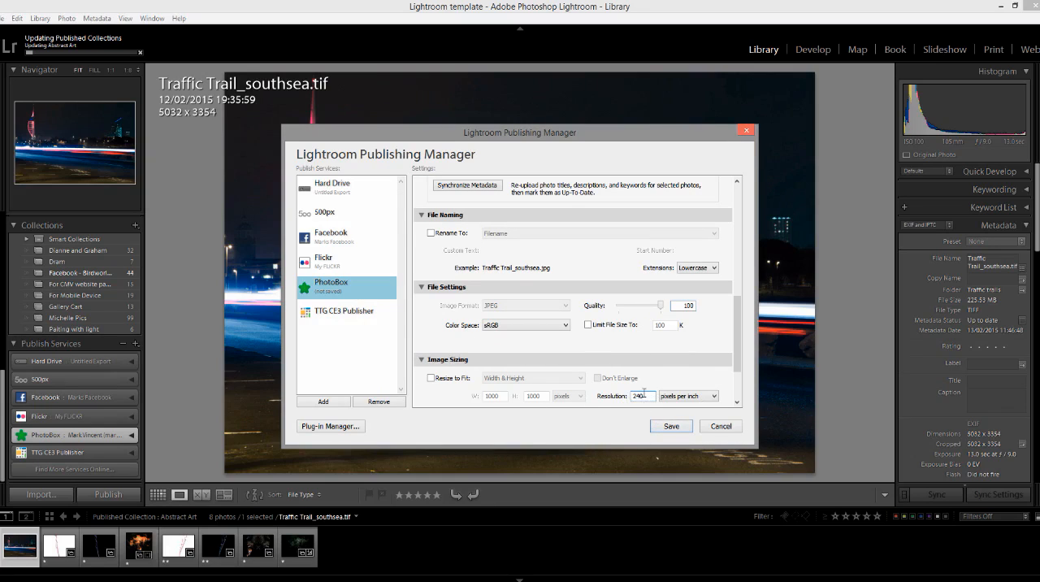
Edit the image sizing resolution, save the PhotoBox publish settings and mark all photos in the connection for republishing.
{"action": "left_click_drag", "start_coordinate": [653, 400], "coordinate": [630, 399]}
{"action": "left_click", "coordinate": [675, 425]}
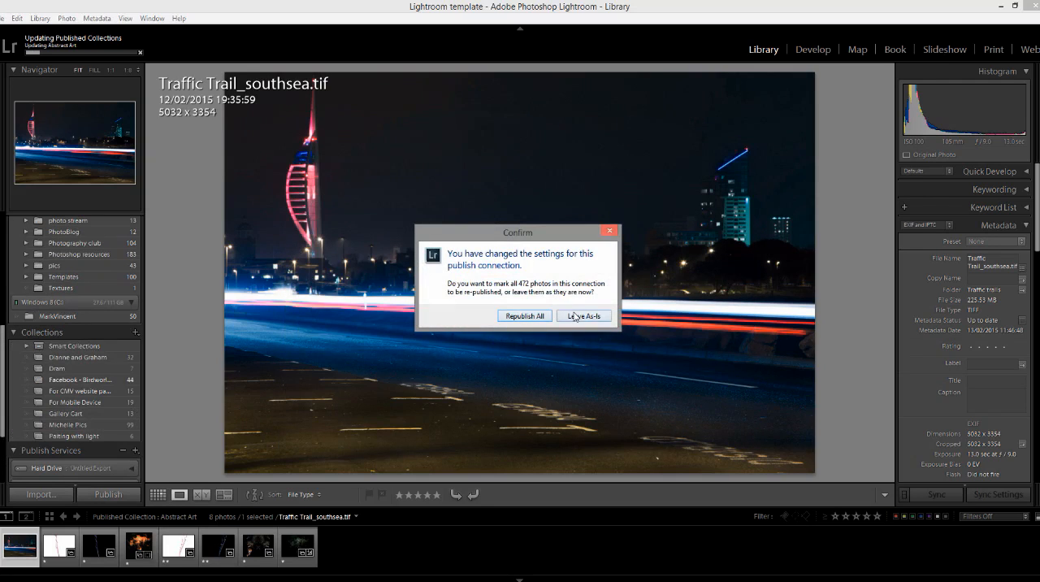
{"action": "left_click", "coordinate": [526, 318]}
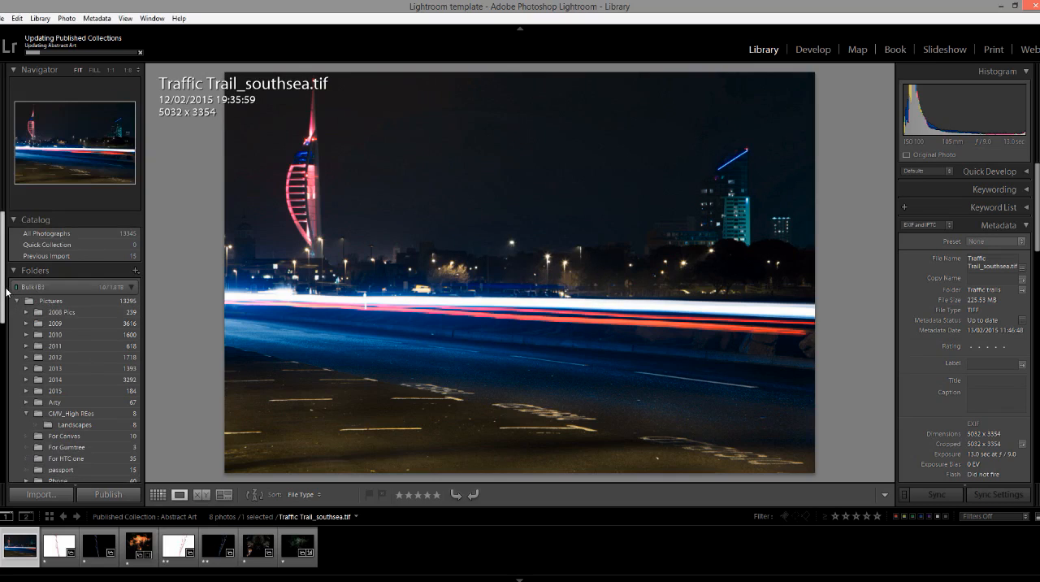
Expand the Flickr publish service and open the Traffic trails folder inside the 2015 folder.
{"action": "left_click_drag", "start_coordinate": [3, 299], "coordinate": [3, 459]}
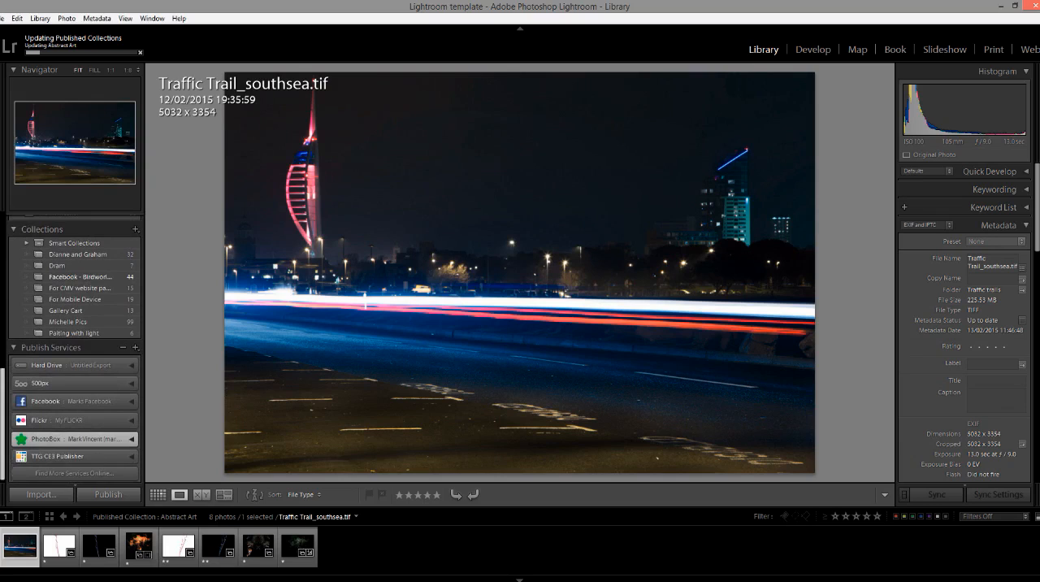
{"action": "left_click", "coordinate": [132, 421]}
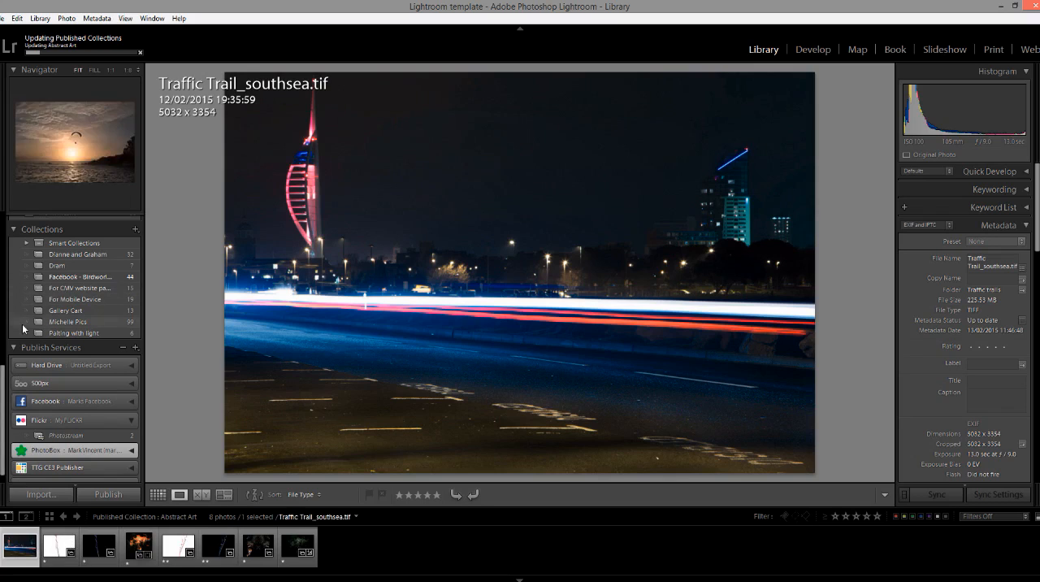
{"action": "left_click", "coordinate": [3, 364]}
{"action": "left_click", "coordinate": [4, 317]}
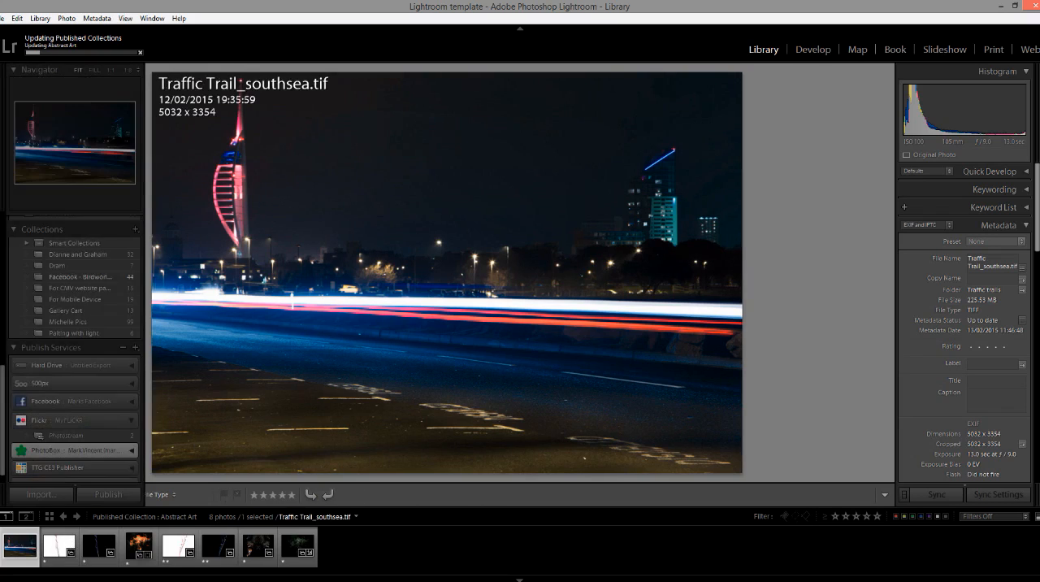
{"action": "scroll", "coordinate": [20, 318], "scroll_direction": "up", "scroll_amount": 4}
{"action": "scroll", "coordinate": [20, 319], "scroll_direction": "up", "scroll_amount": 3}
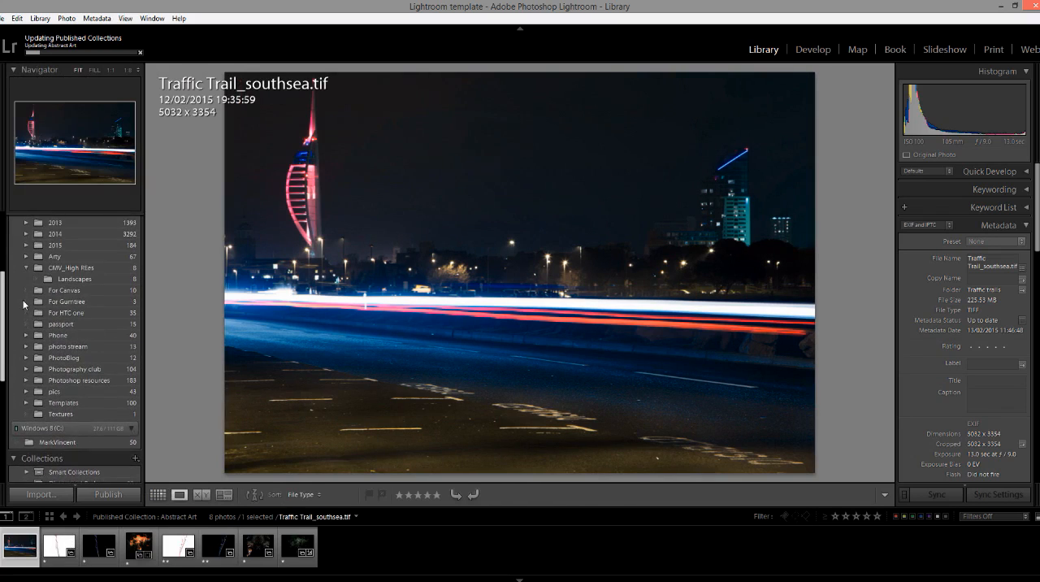
{"action": "left_click", "coordinate": [53, 285]}
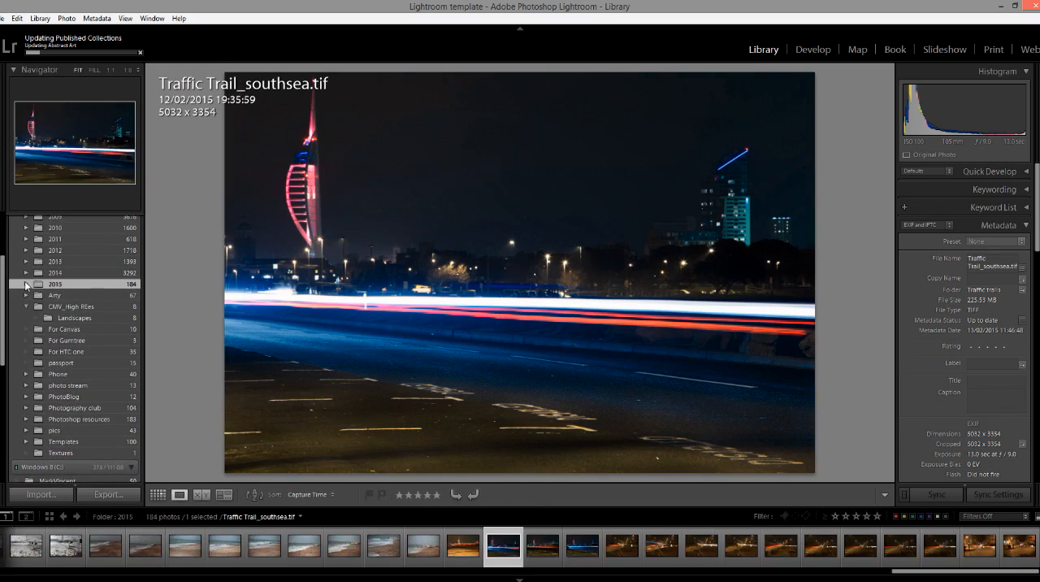
{"action": "left_click", "coordinate": [26, 284]}
{"action": "left_click", "coordinate": [78, 329]}
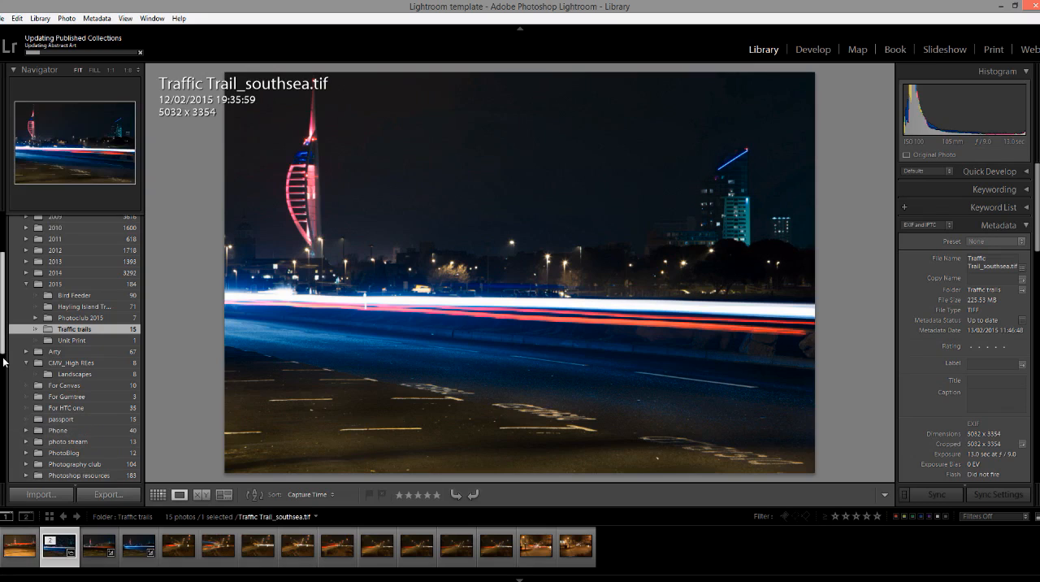
Add Traffic Trail_southsea.tif to Flickr's Photostream and publish that collection.
{"action": "left_click_drag", "start_coordinate": [2, 348], "coordinate": [1, 478]}
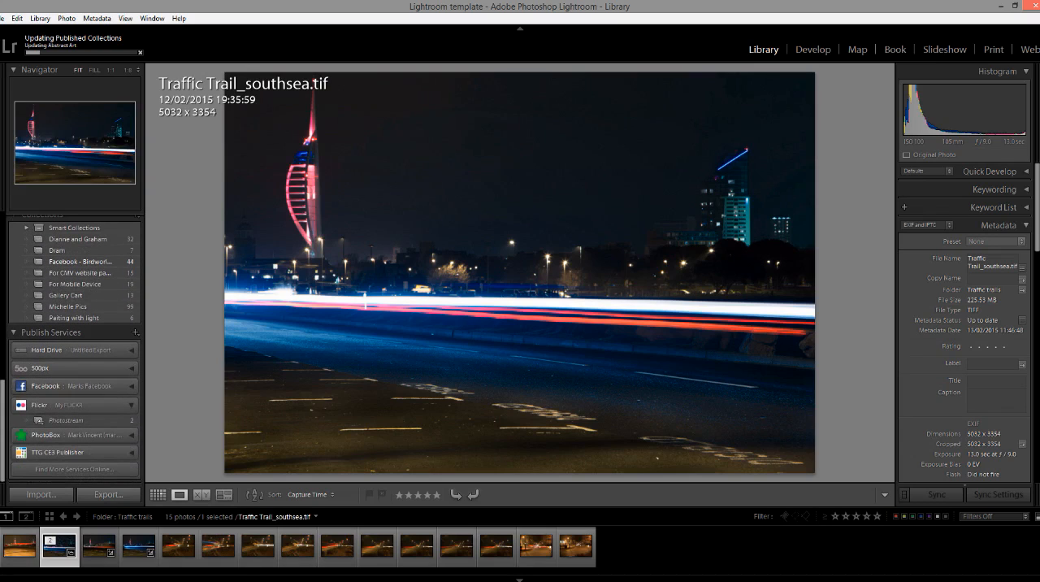
{"action": "left_click_drag", "start_coordinate": [60, 543], "coordinate": [75, 421]}
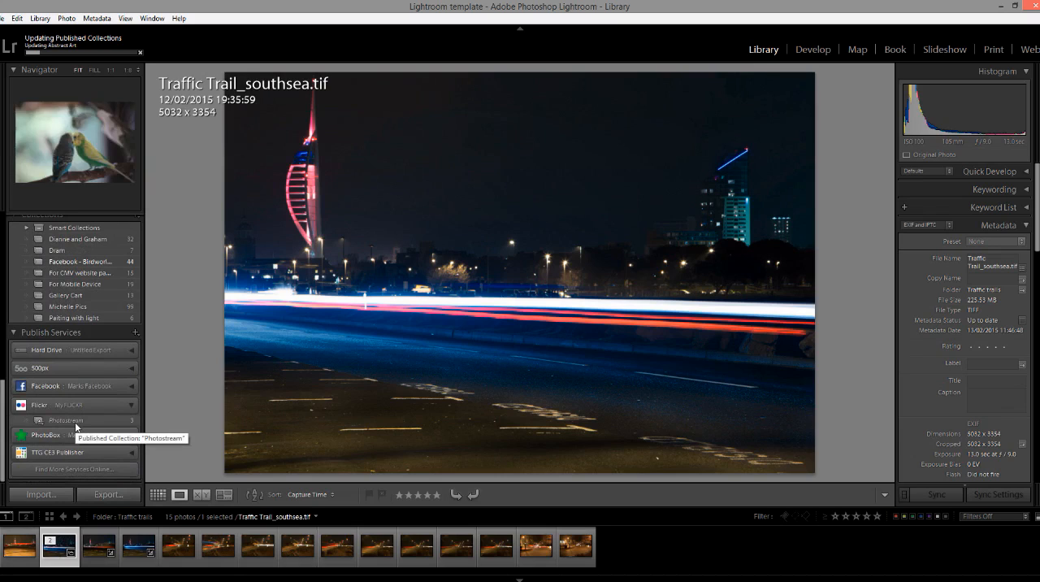
{"action": "left_click", "coordinate": [75, 421]}
{"action": "left_click", "coordinate": [115, 497]}
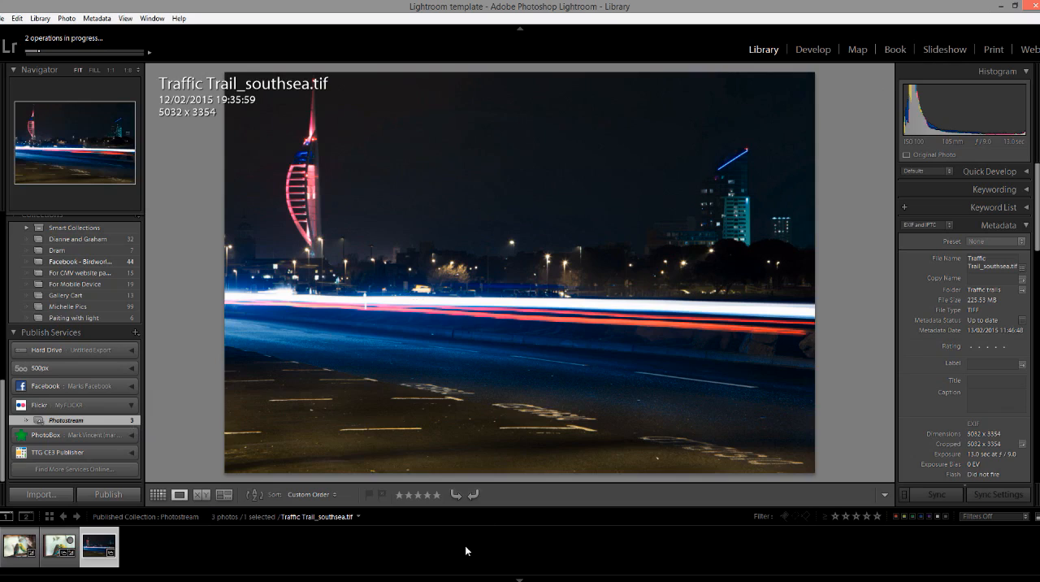
{"action": "left_click", "coordinate": [355, 581]}
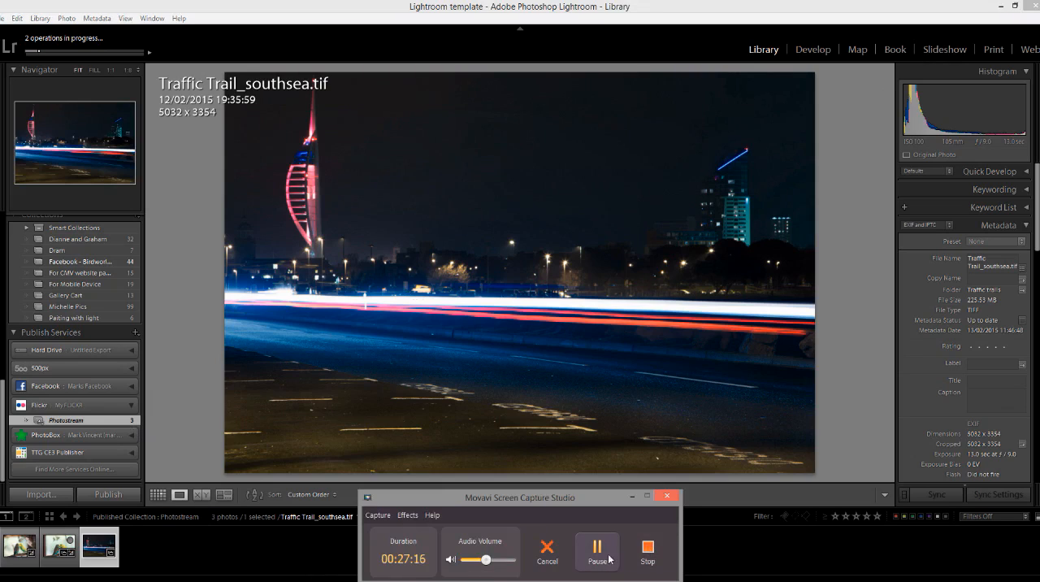